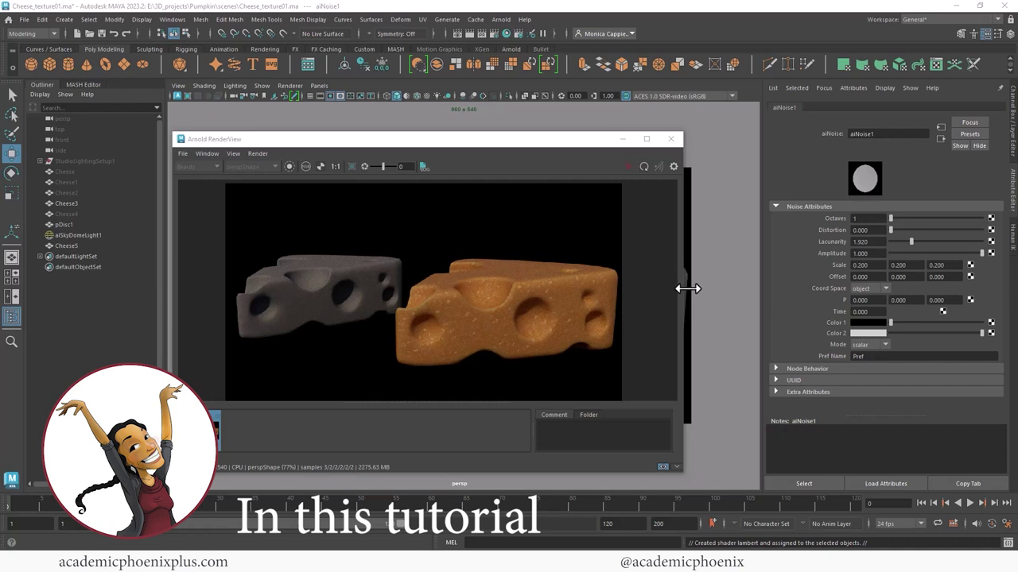
Make the render window taller, select the cheese meshes and orbit around them
left_click_drag(581, 133, 586, 110)
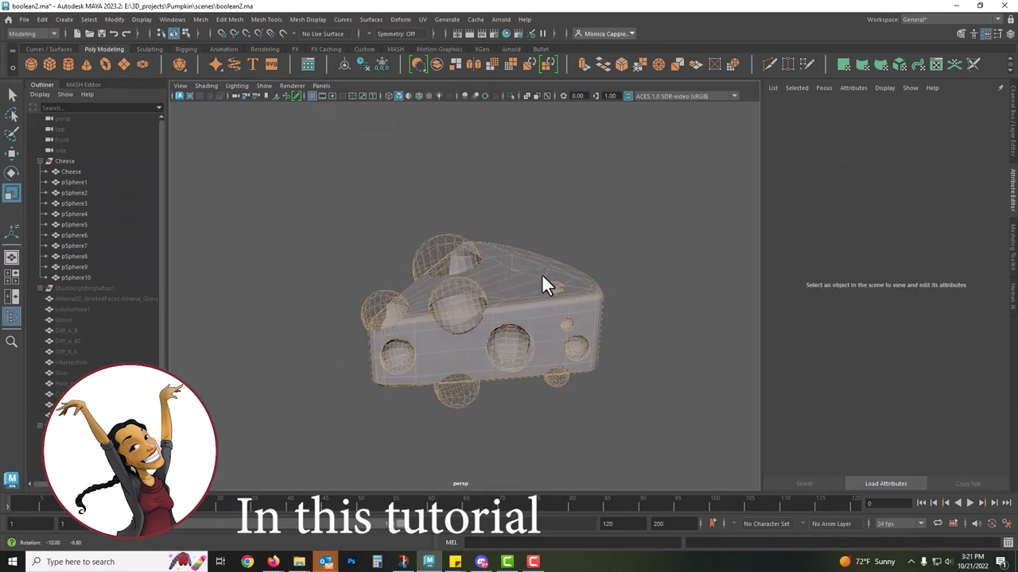
left_click(543, 277)
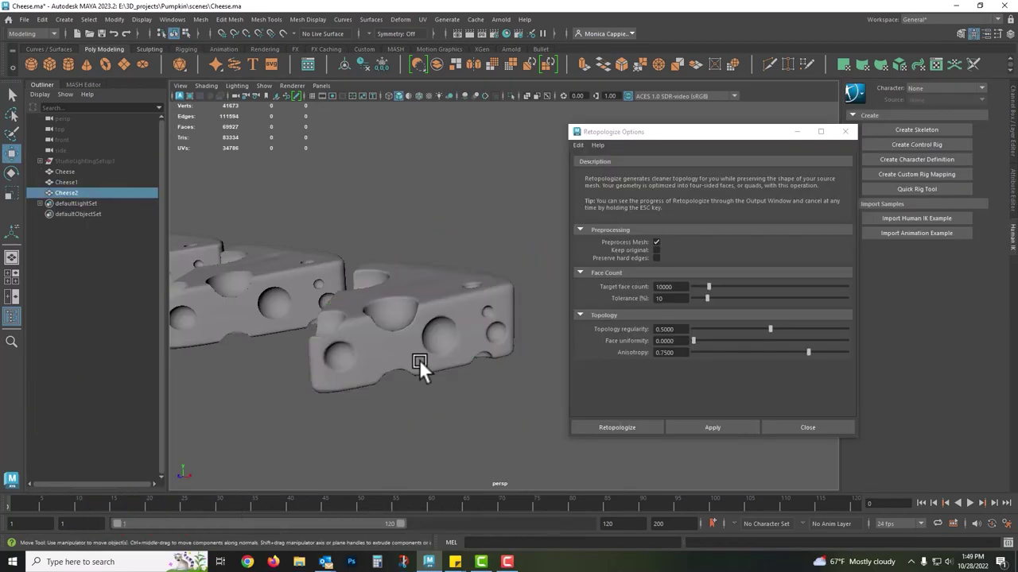
left_click(419, 360)
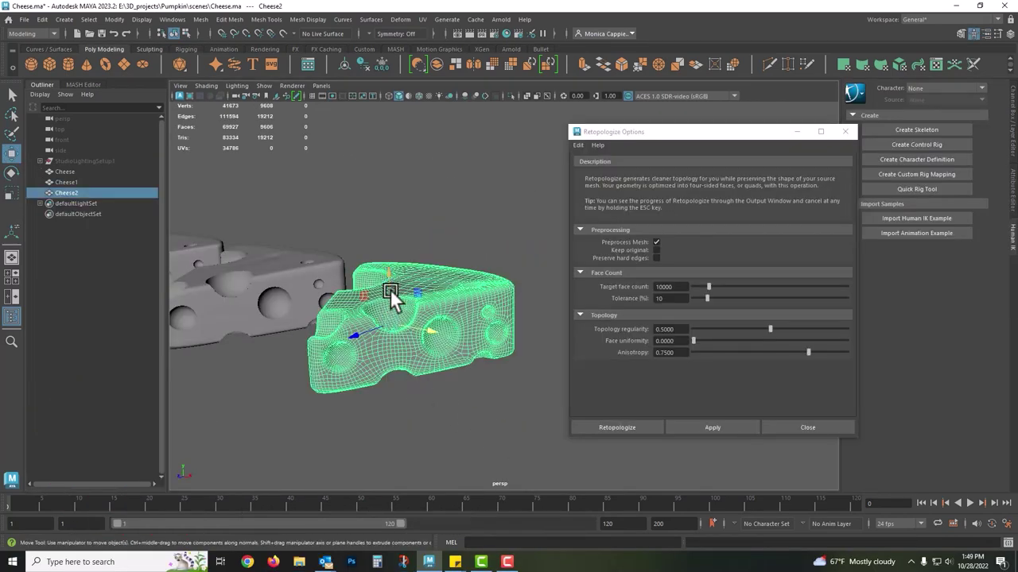
left_click_drag(392, 295, 315, 295, "alt")
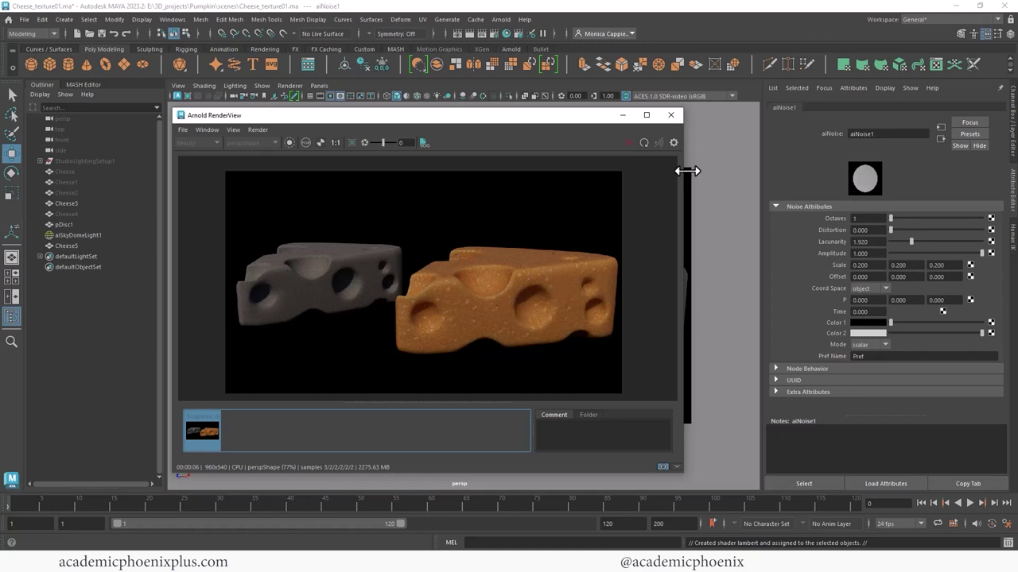
Close the RenderView and hide the left cheese wedge, Cheese5
left_click(670, 116)
left_click(515, 307)
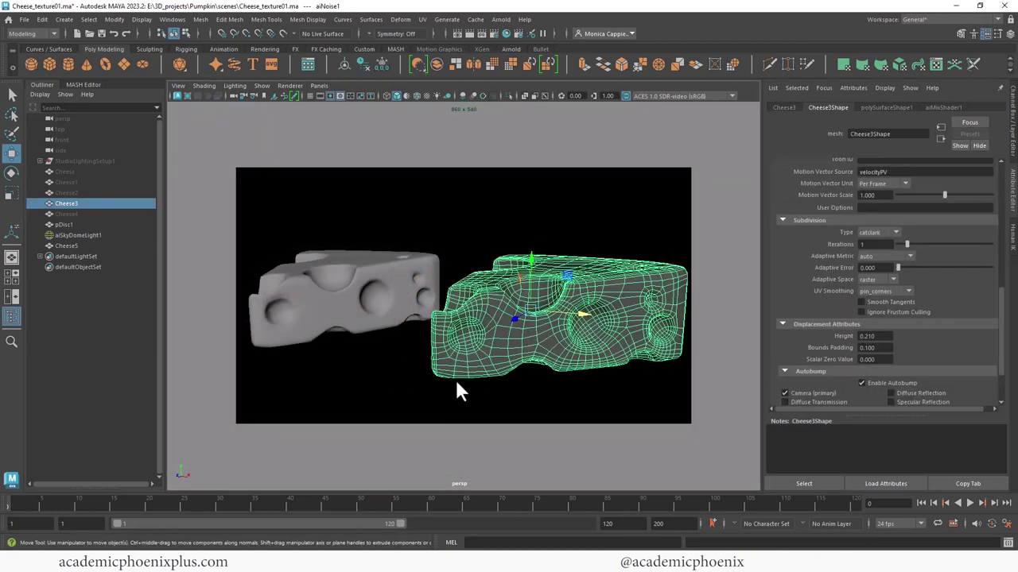
left_click(387, 302)
key("ctrl+h")
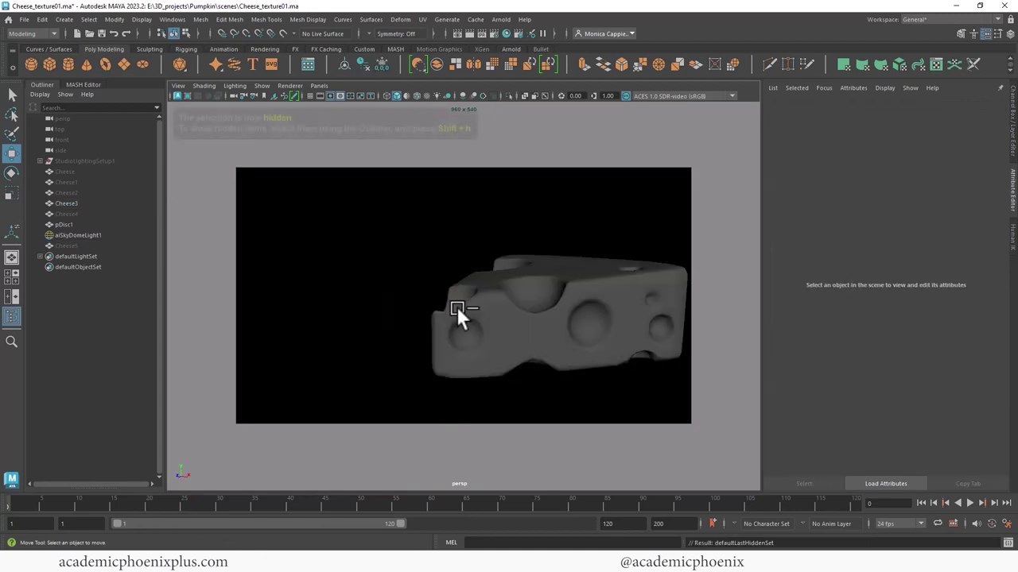
Assign a new aiStandardSurface to Cheese3 and name it YellowCheese_shader
left_click(573, 323)
right_click(517, 248)
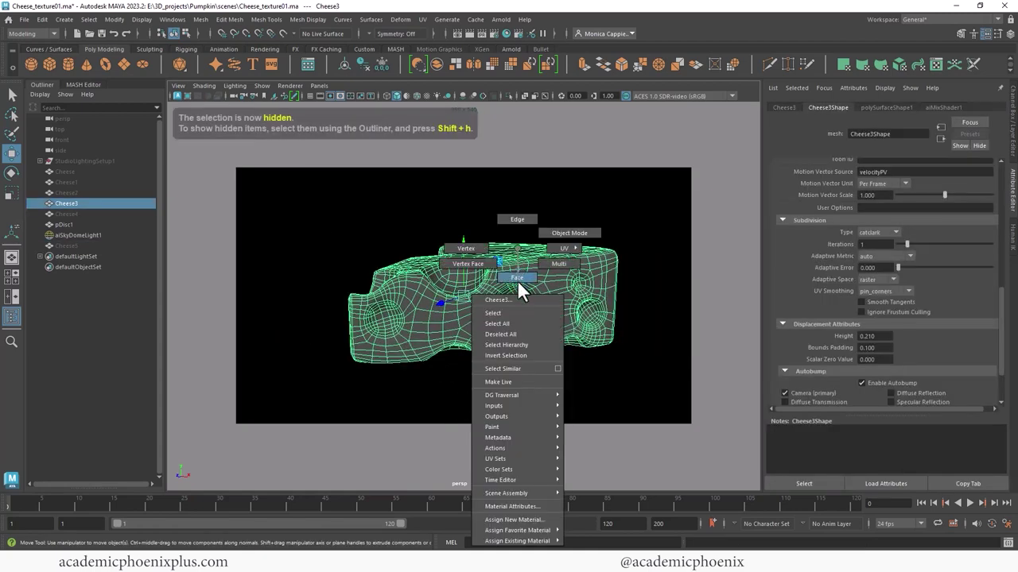
left_click(521, 519)
left_click(529, 176)
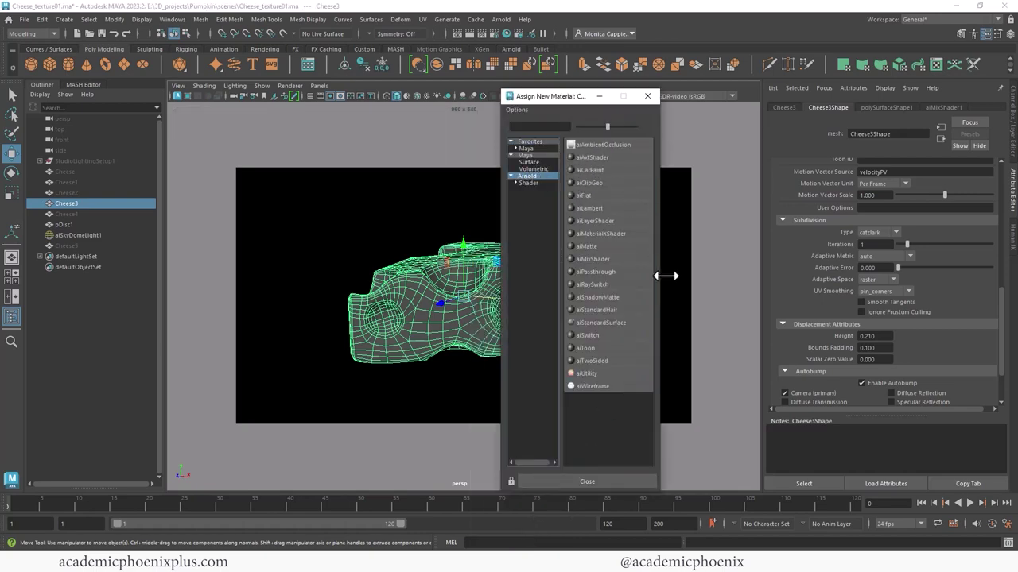
left_click(601, 322)
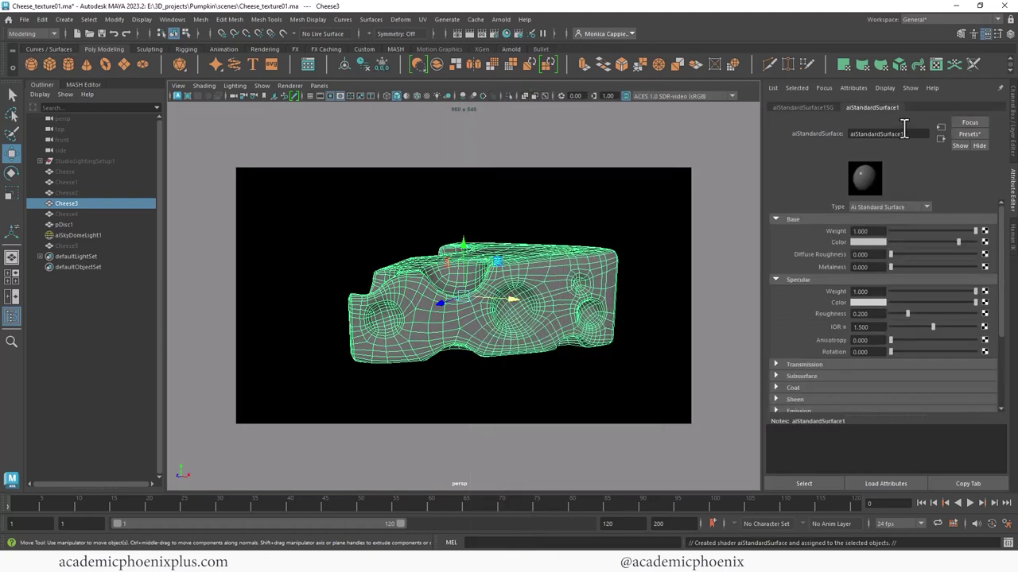
double_click(906, 134)
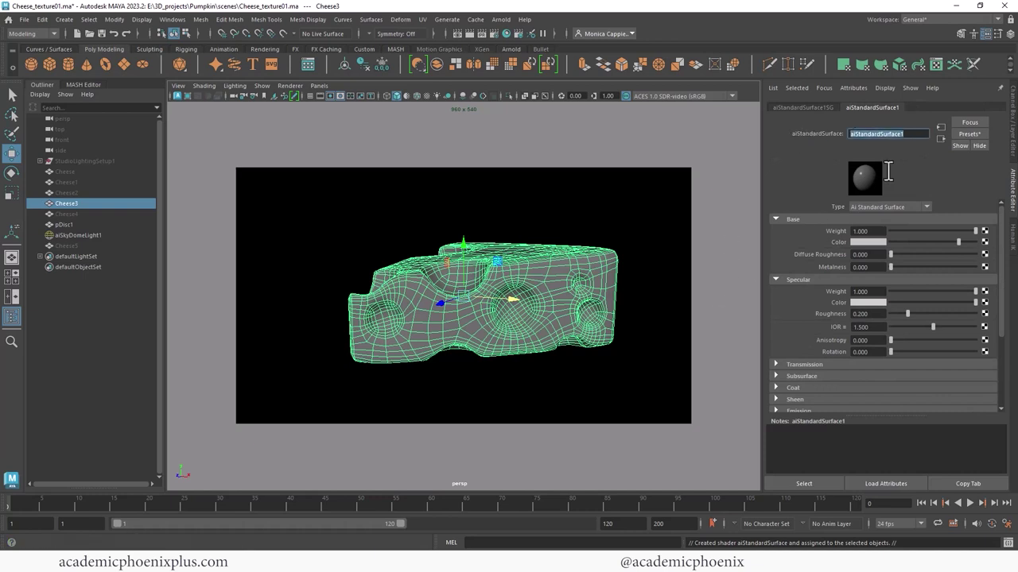
type("YellowChesese_shader")
key("Return")
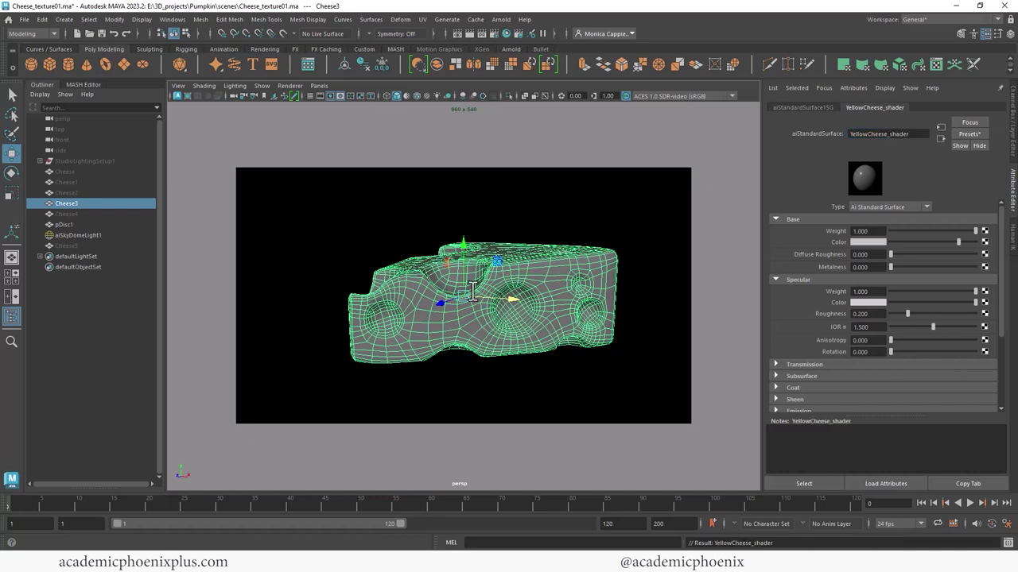
Set the shader's Base Color to saturated yellow (HSV 43.559, 1, 1)
left_click(869, 241)
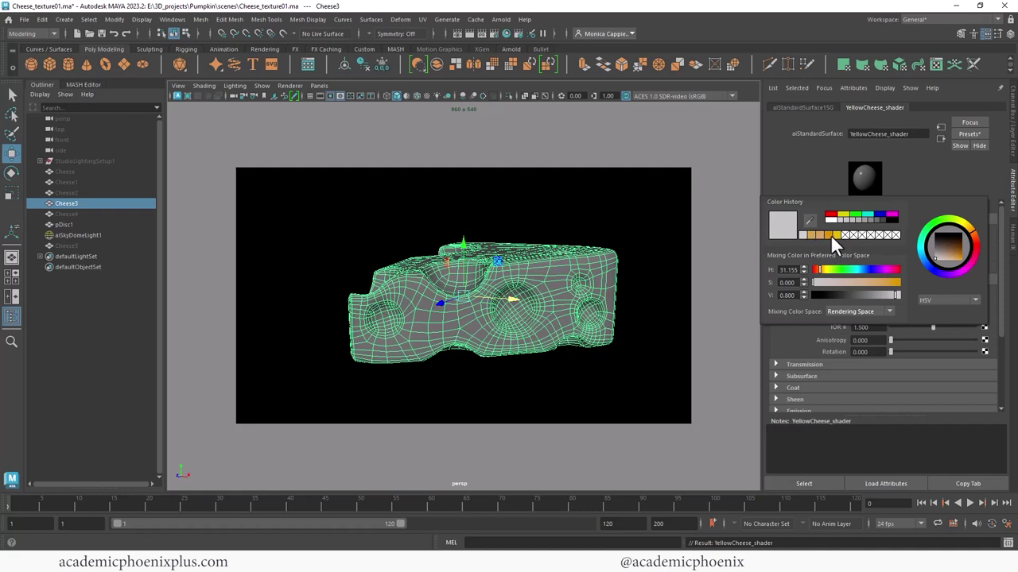
left_click(836, 235)
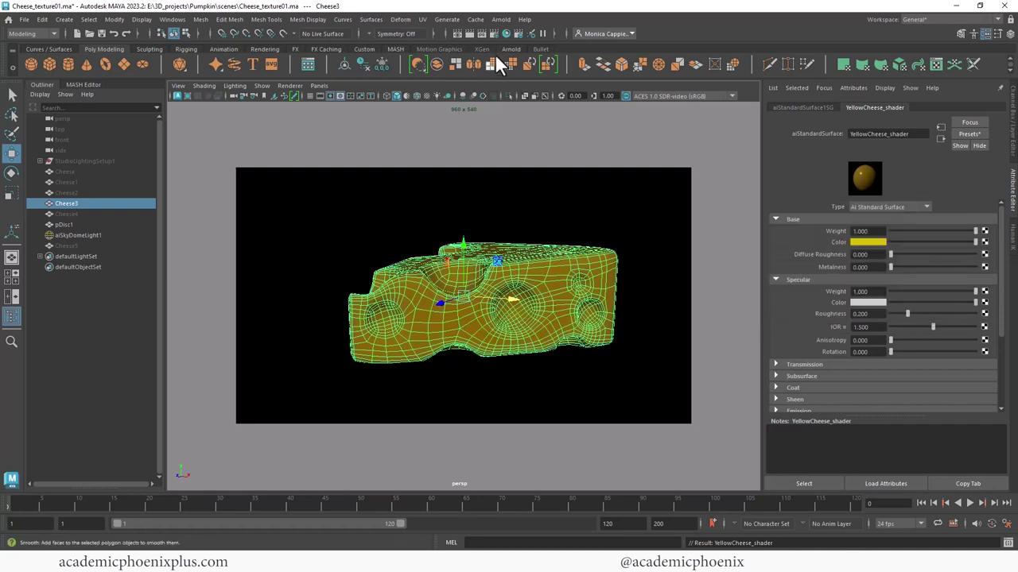
left_click(468, 33)
key("ctrl+z")
left_click(868, 242)
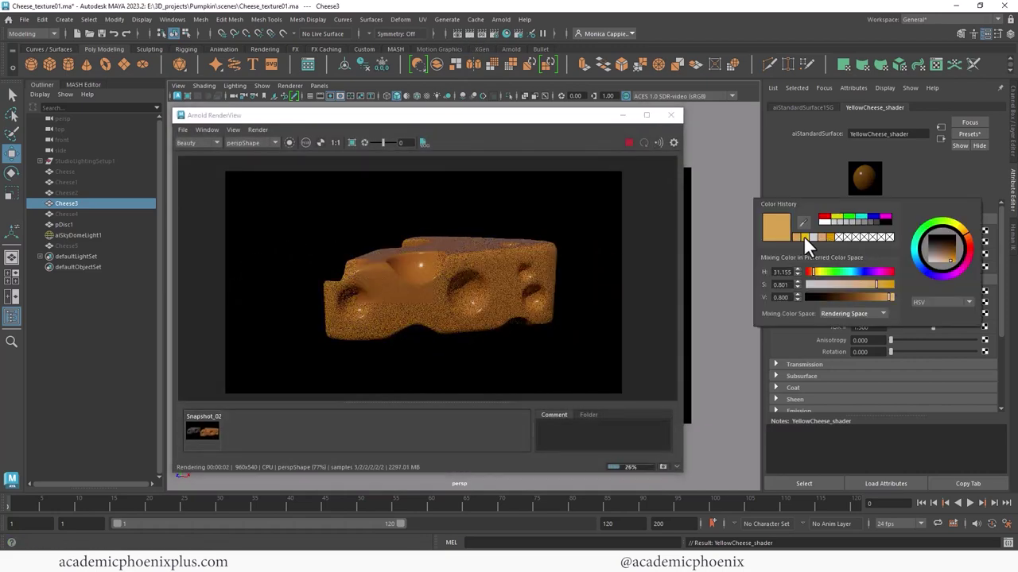
left_click(830, 236)
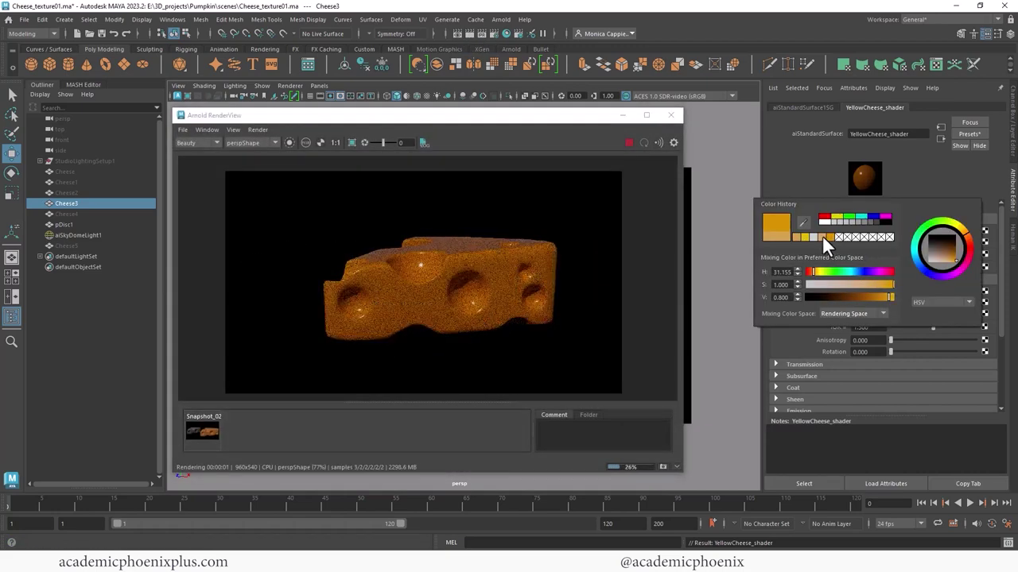
left_click(804, 236)
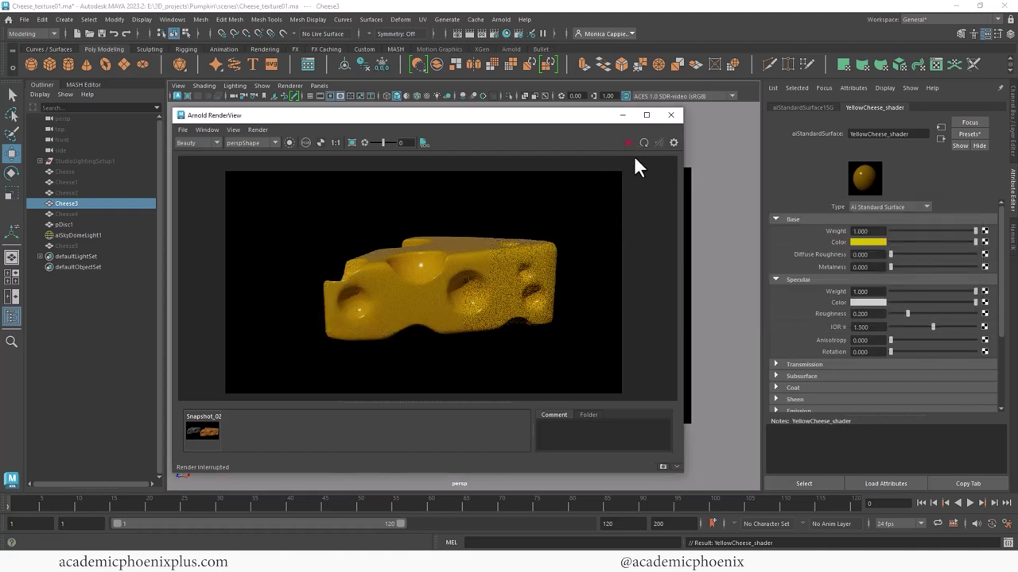
left_click(623, 116)
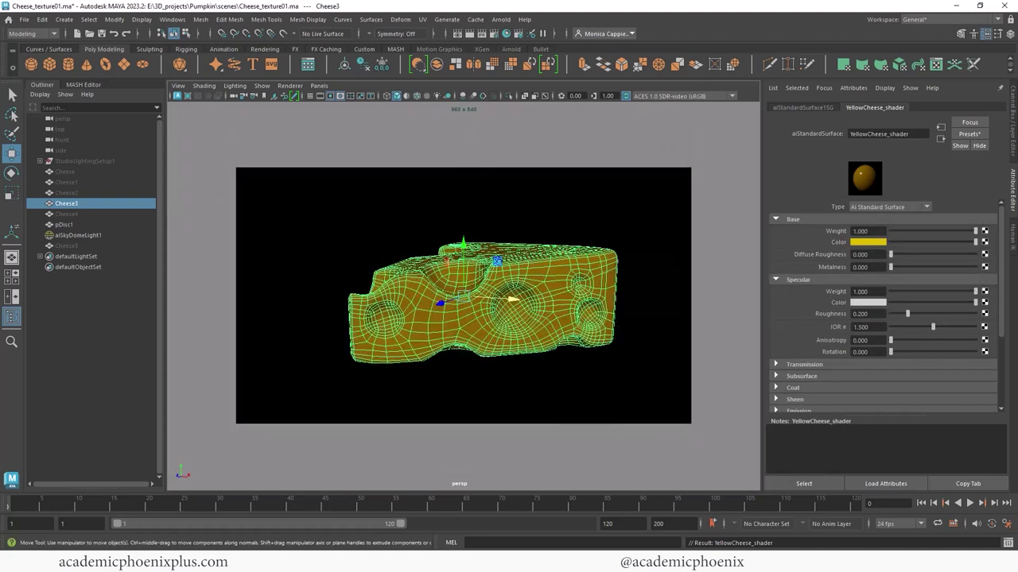
Open the Hypershade and clear the material selection
left_click(506, 33)
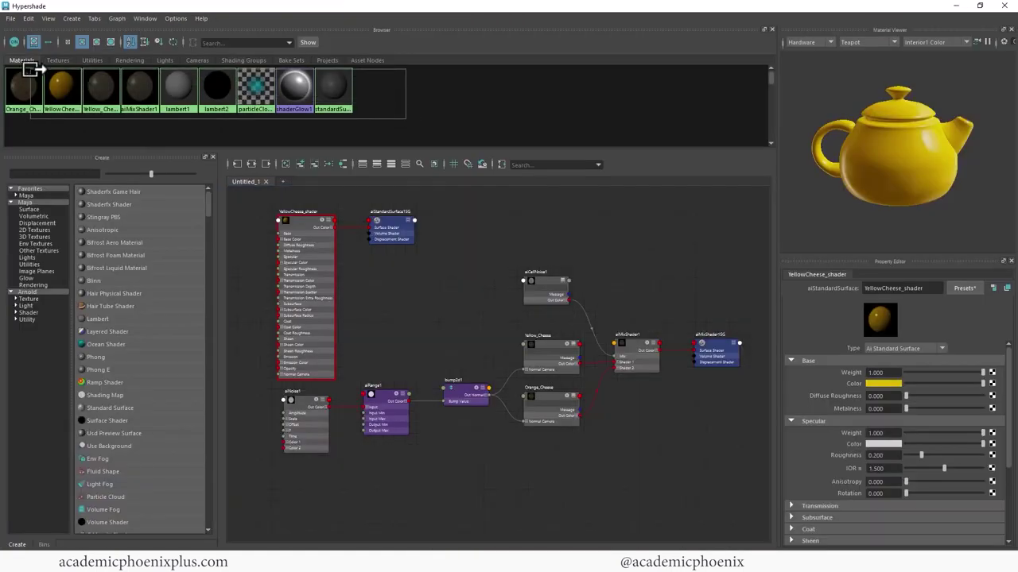
left_click(326, 125)
left_click_drag(385, 123, 26, 65)
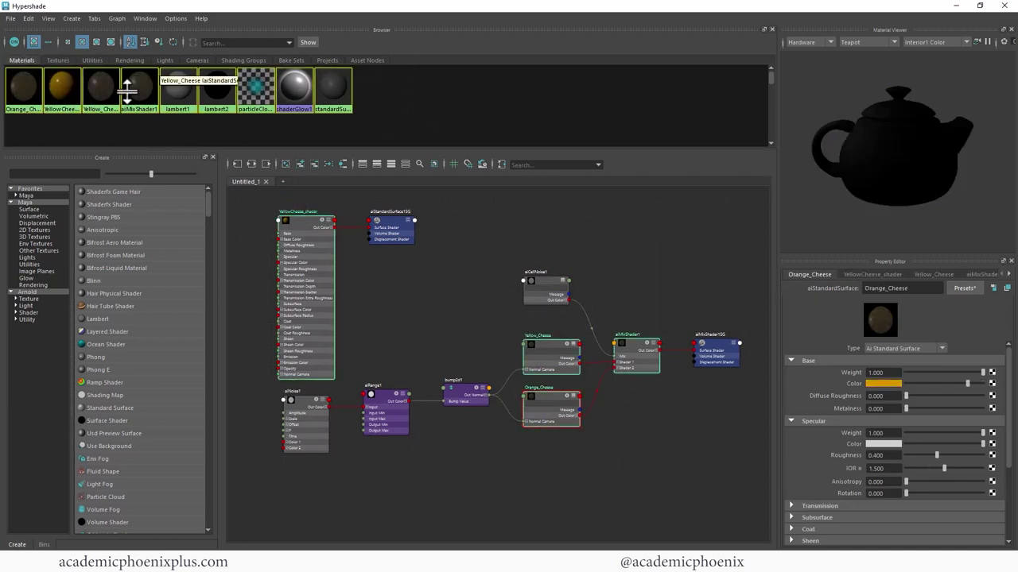
left_click(679, 431)
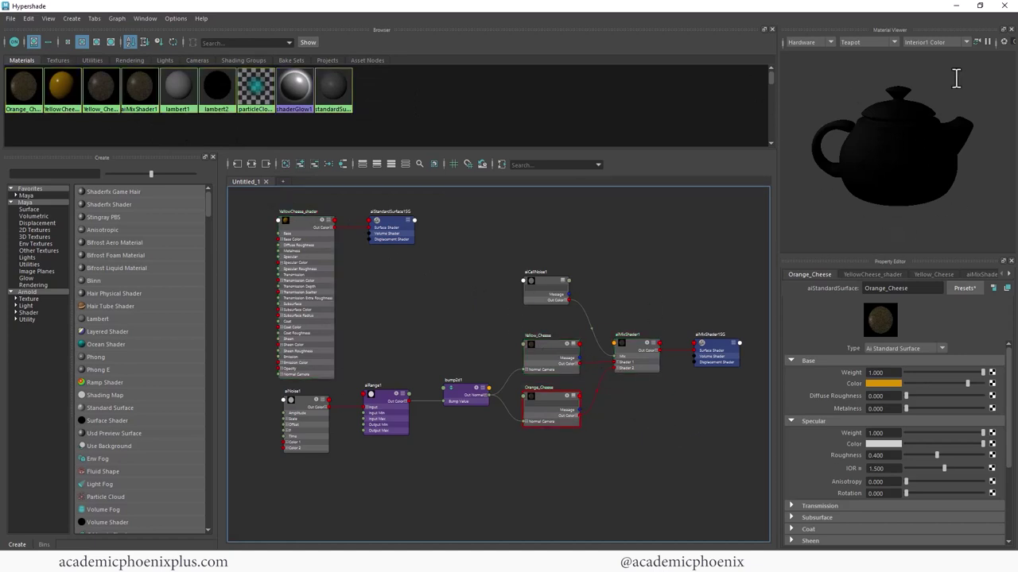
Close the Material Viewer, Property Editor, Create and Bins panels in the Hypershade
left_click(1012, 36)
left_click(1010, 29)
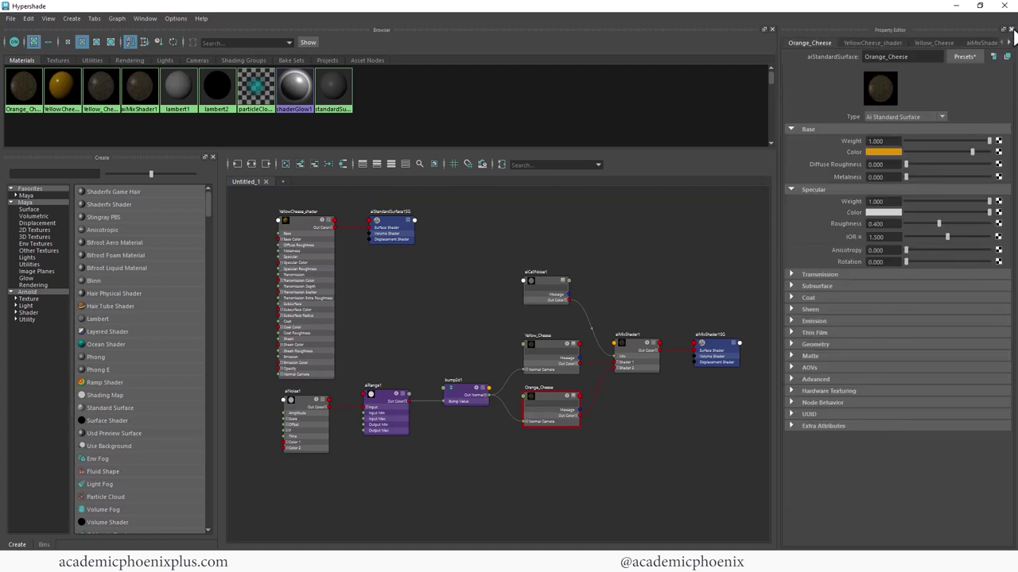
left_click(1010, 30)
left_click(212, 157)
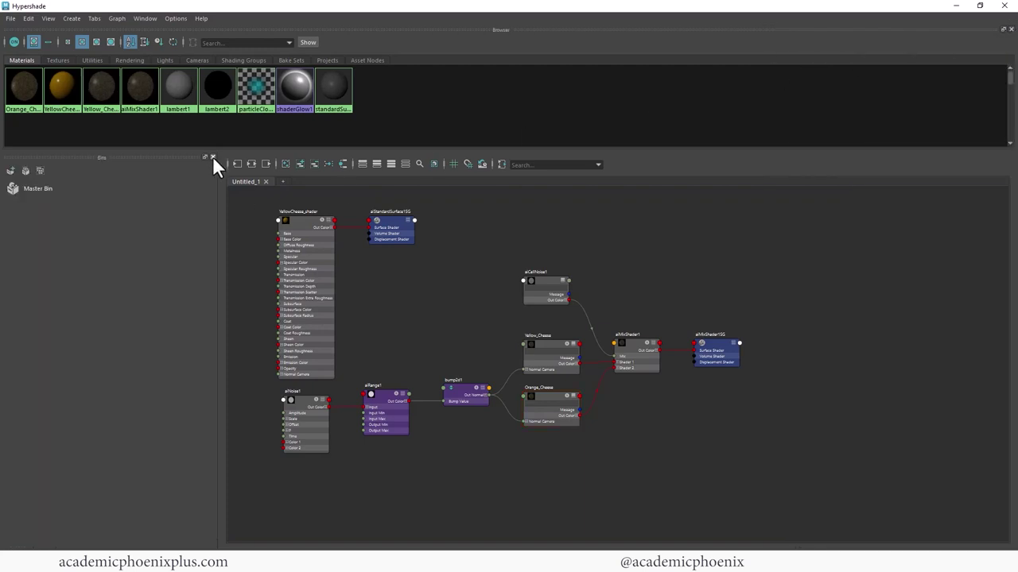
left_click(212, 156)
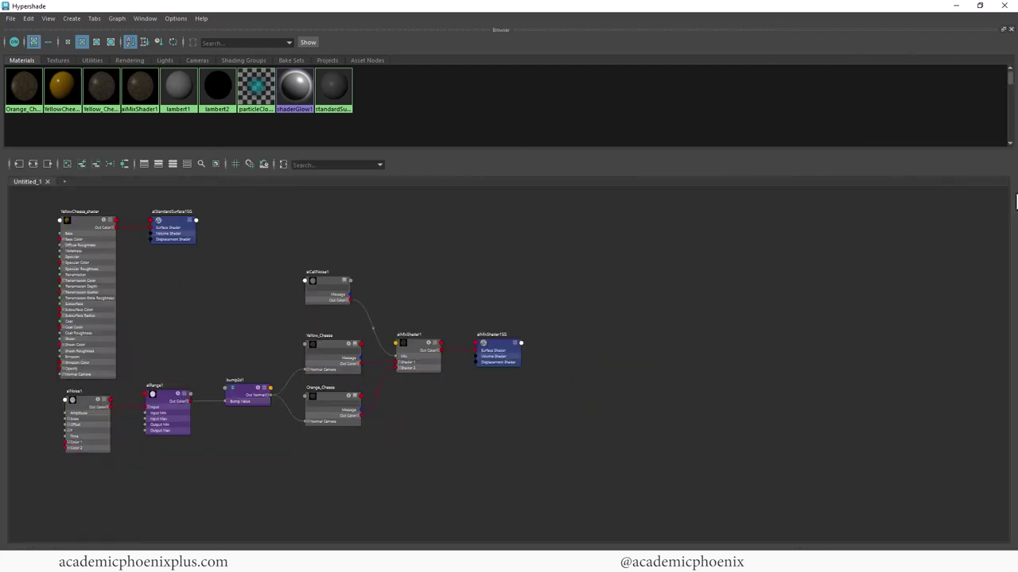
Restore the Hypershade from full screen and dock it left of the viewport
left_click(1003, 6)
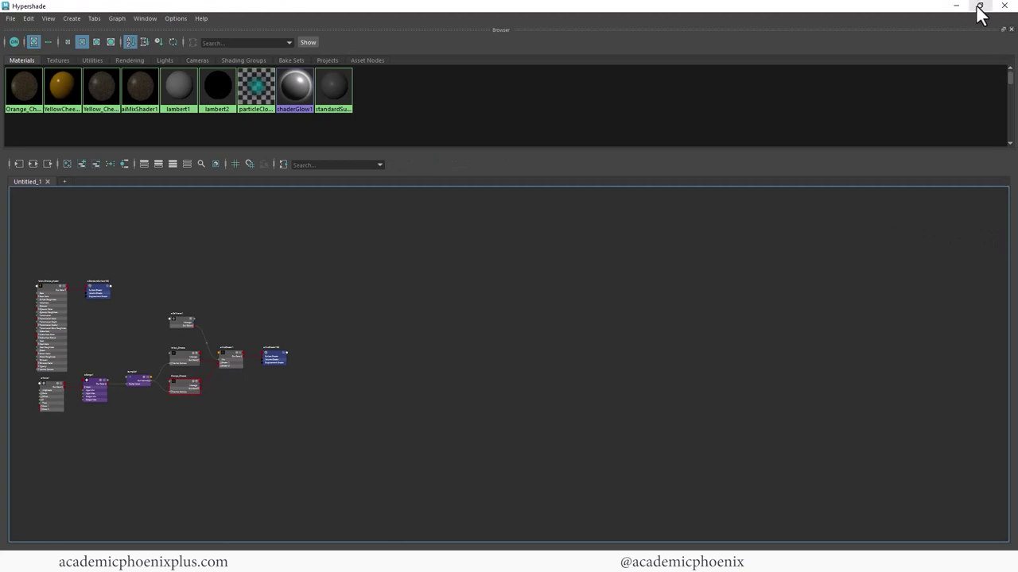
left_click(980, 6)
left_click_drag(910, 8, 868, 27)
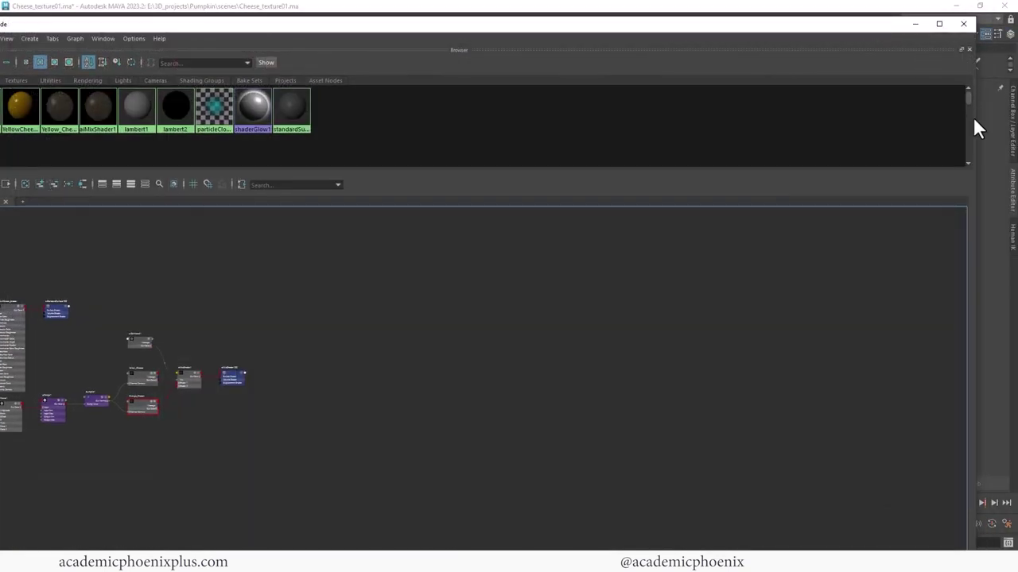
left_click_drag(976, 131, 376, 136)
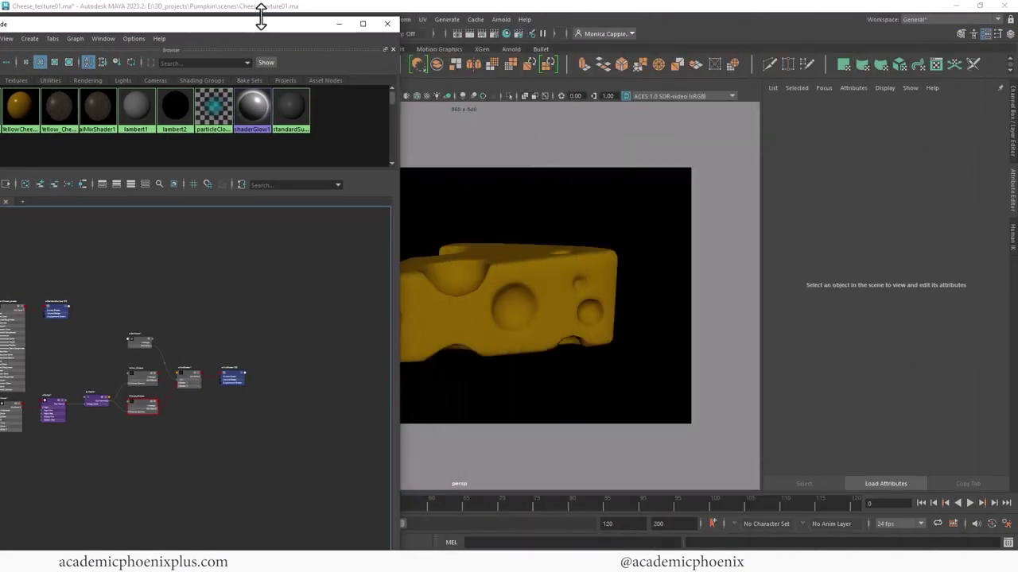
left_click_drag(262, 17, 451, 104)
left_click_drag(298, 106, 177, 151)
Collapse the outliner, widen the viewport, and dock the Arnold RenderView beside the Hypershade
left_click(46, 82)
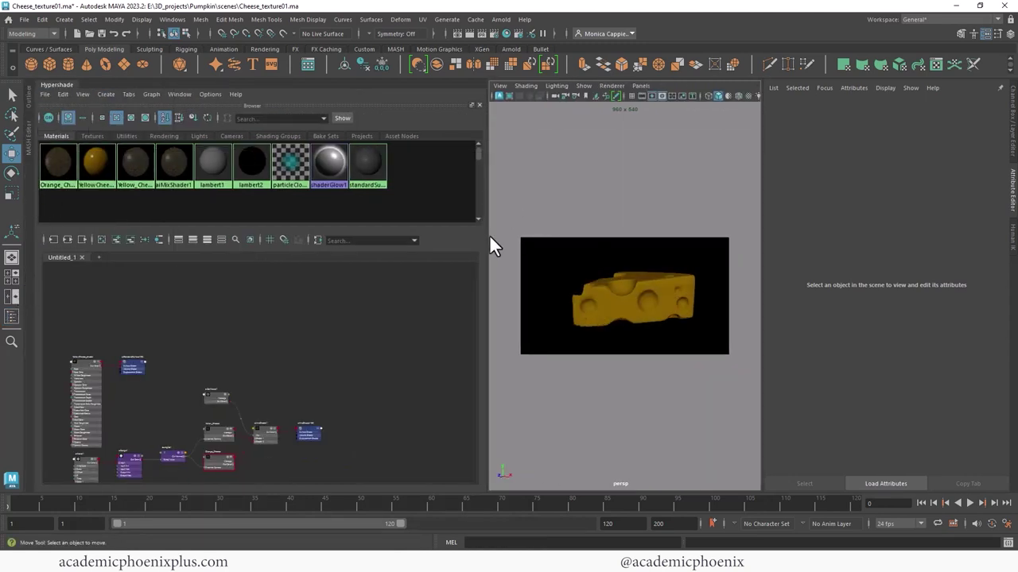
left_click_drag(487, 245, 293, 229)
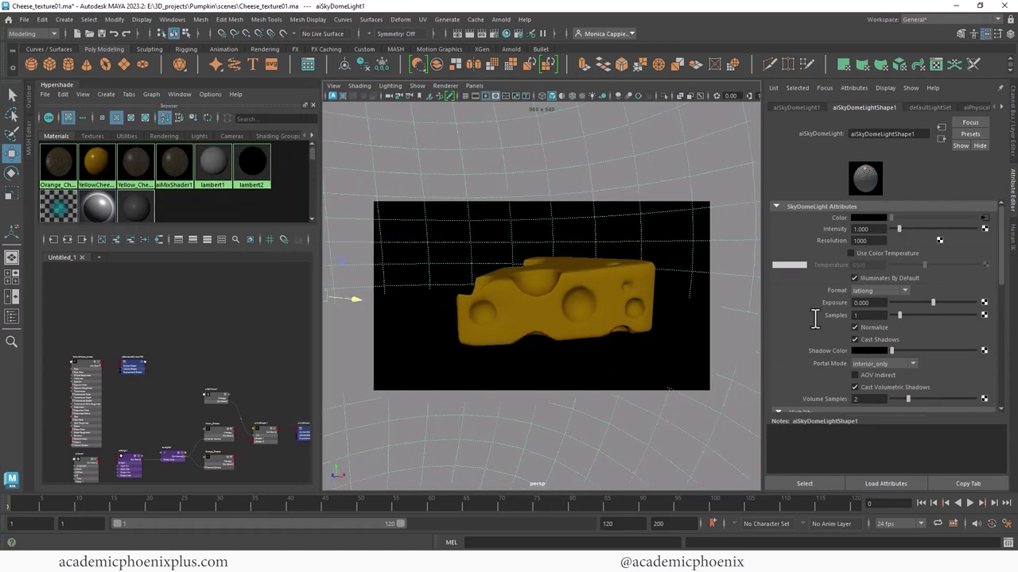
left_click(814, 107)
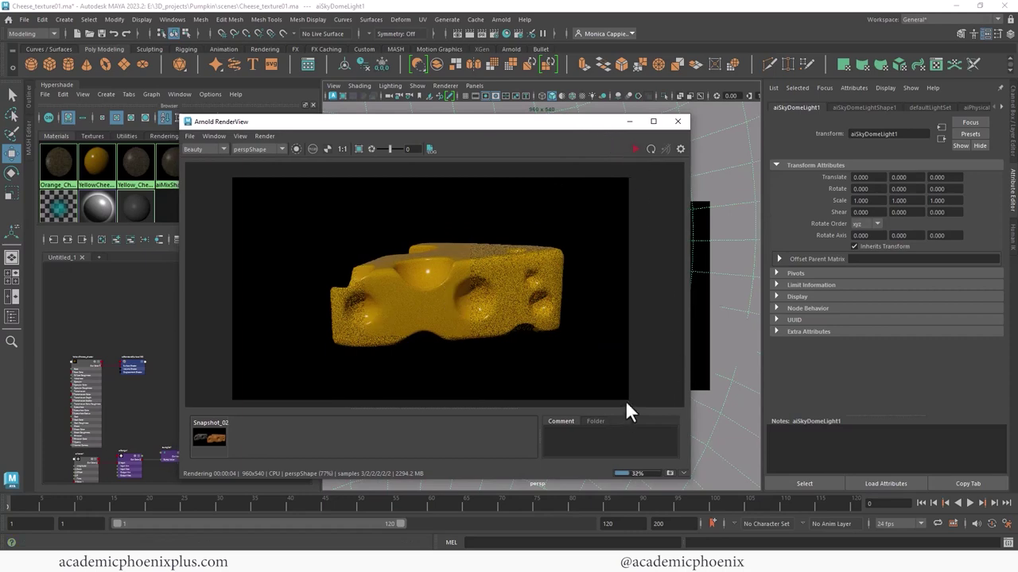
left_click_drag(469, 126, 576, 151)
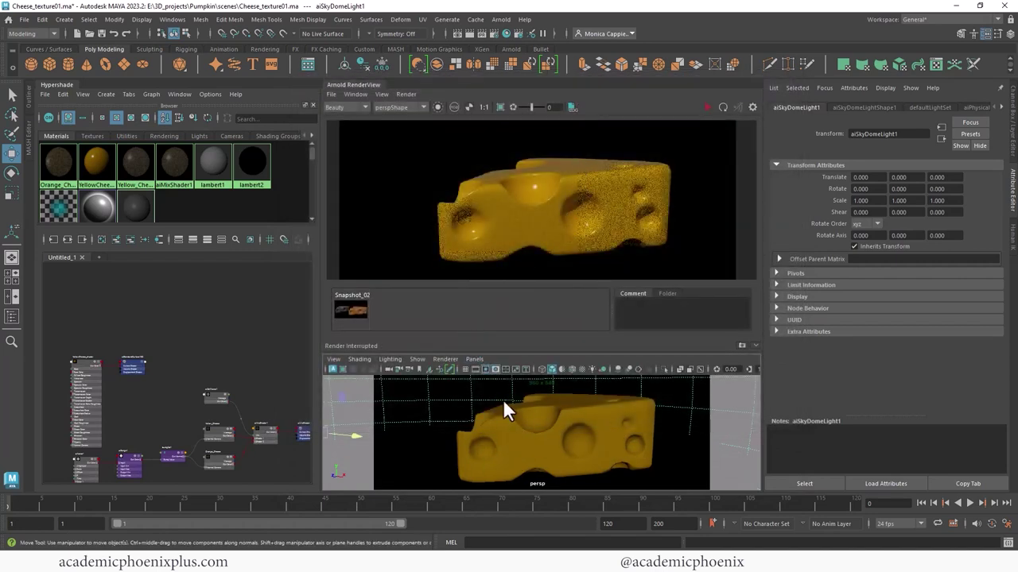
left_click(597, 445)
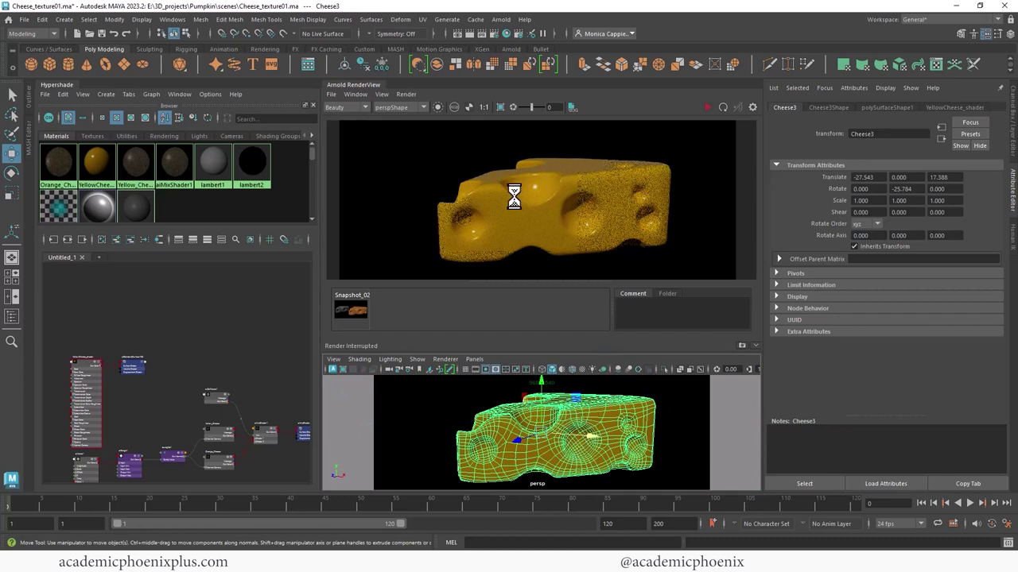
Graph YellowCheese_shader and its shading group in a new Hypershade tab
left_click(98, 256)
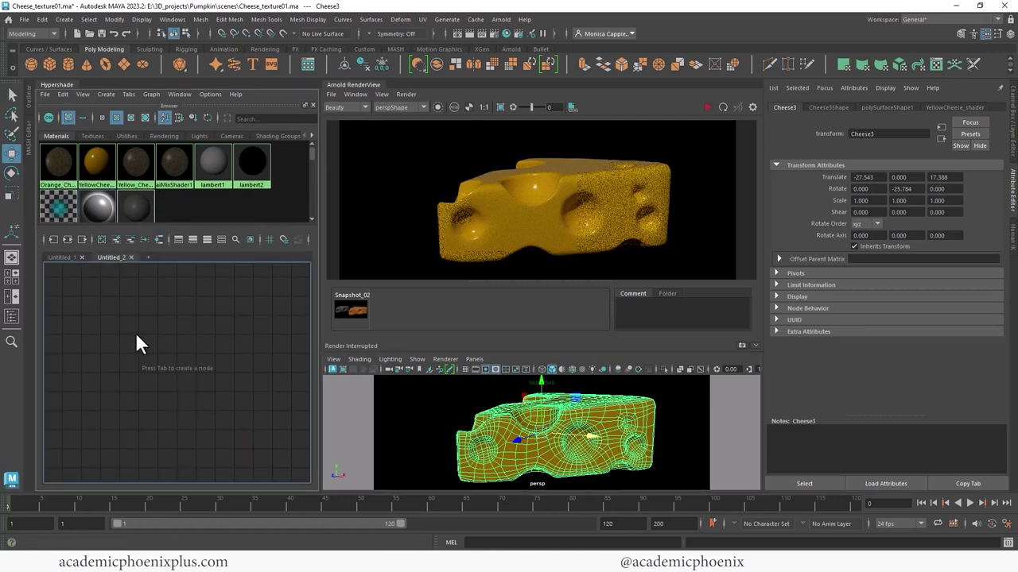
left_click(195, 356)
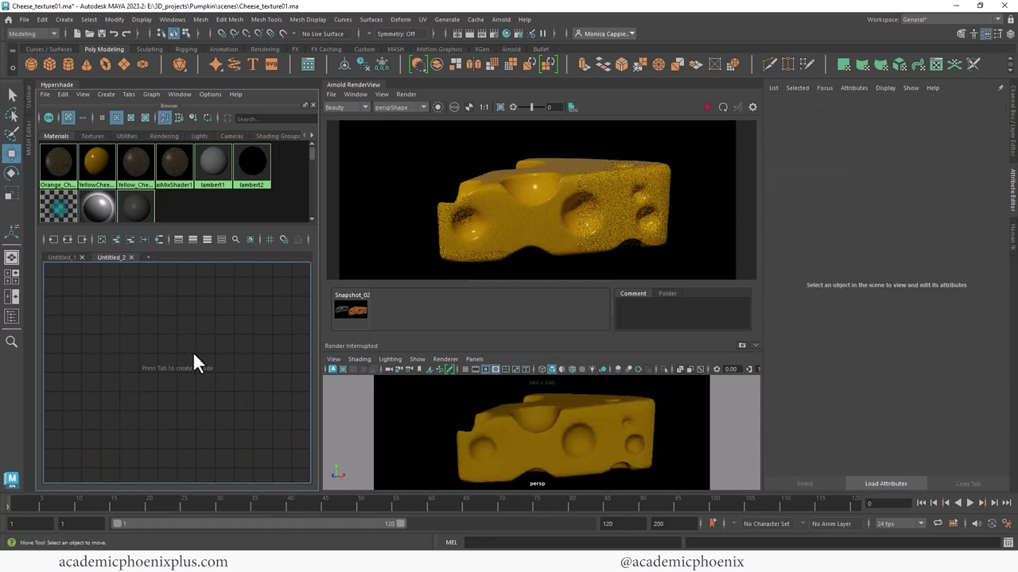
left_click(96, 178)
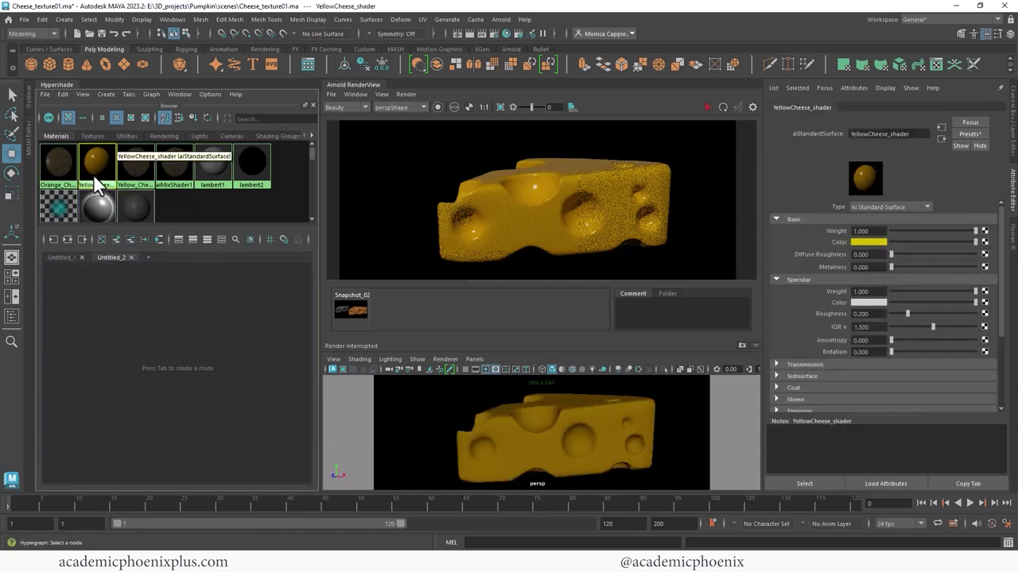
left_click(67, 240)
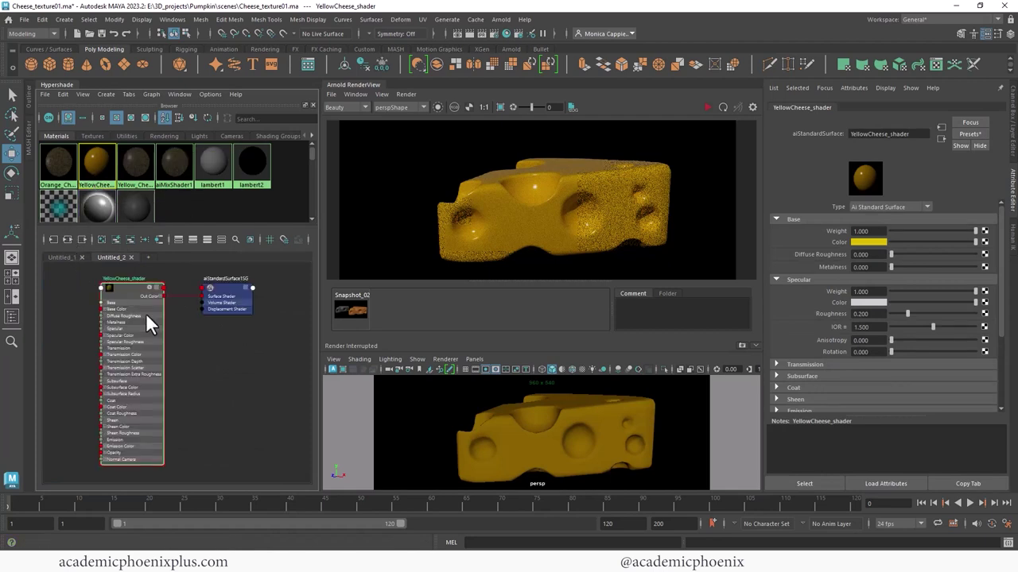
middle_click_drag(244, 378, 93, 307, "alt")
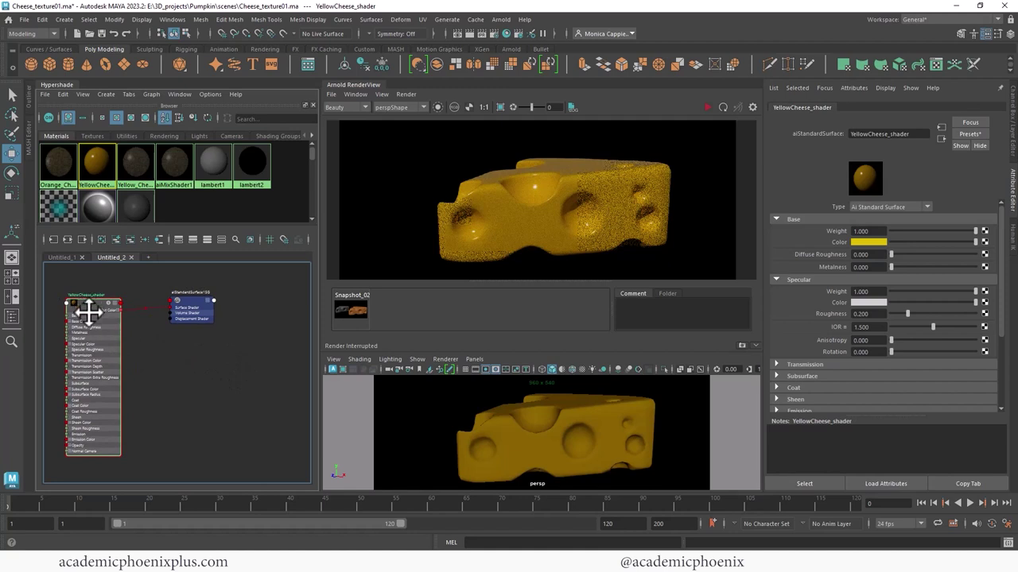
Collapse and arrange both nodes, then raise Specular Roughness from 0.200 to 0.300
key("2")
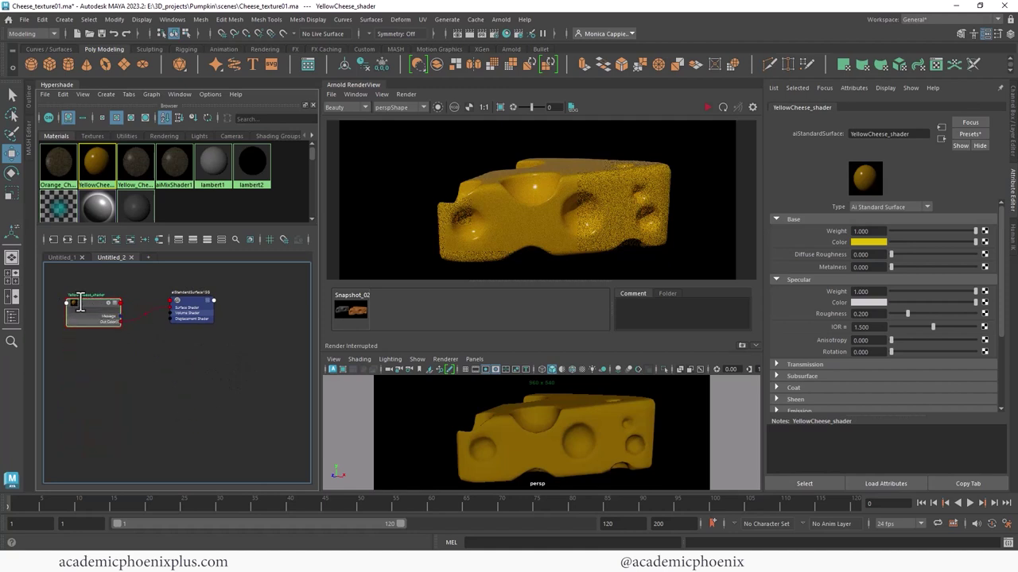
left_click_drag(83, 304, 106, 288)
left_click_drag(176, 299, 181, 281)
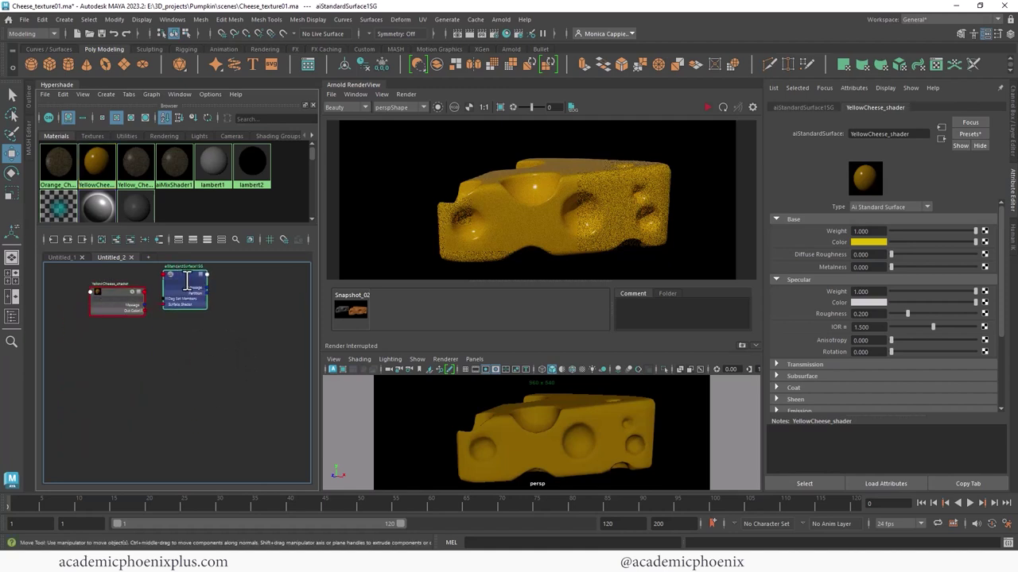
key("1")
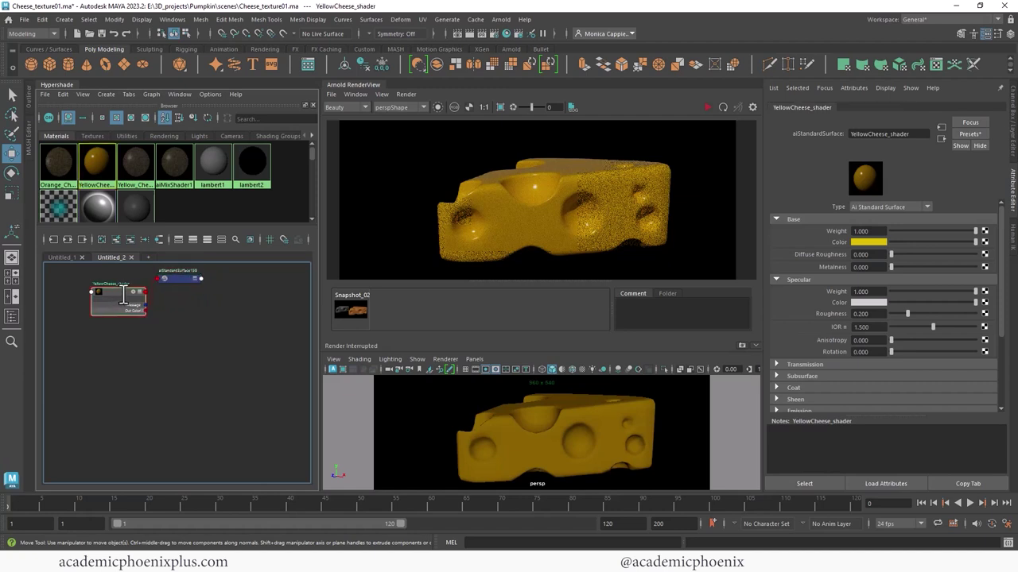
left_click_drag(117, 296, 103, 296)
key("3")
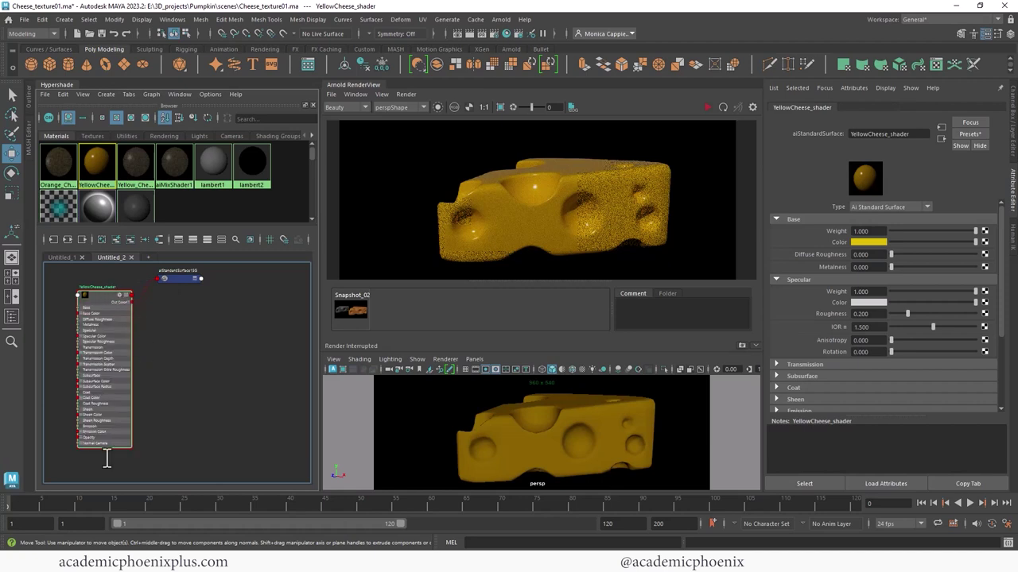
key("2")
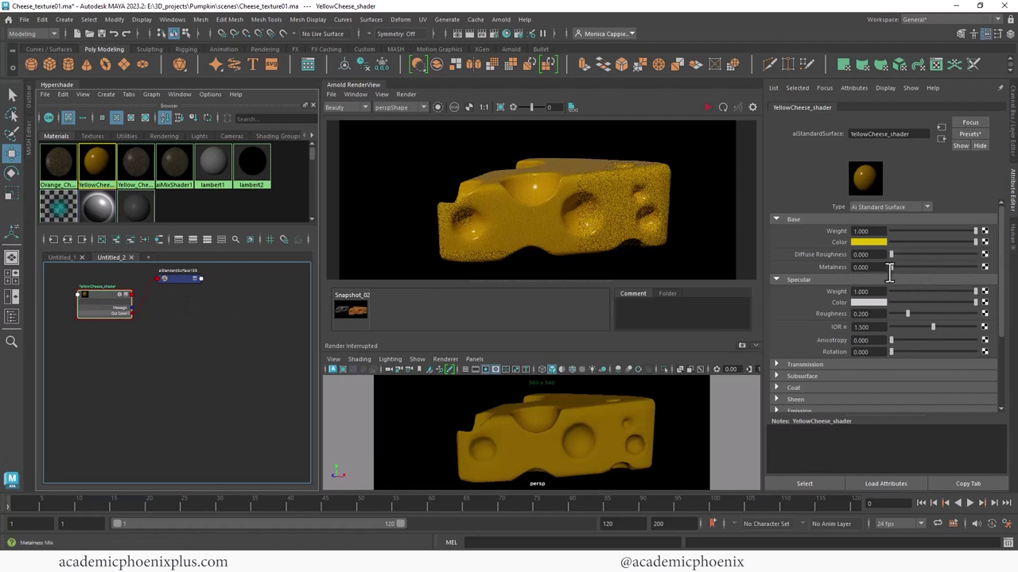
left_click(863, 314)
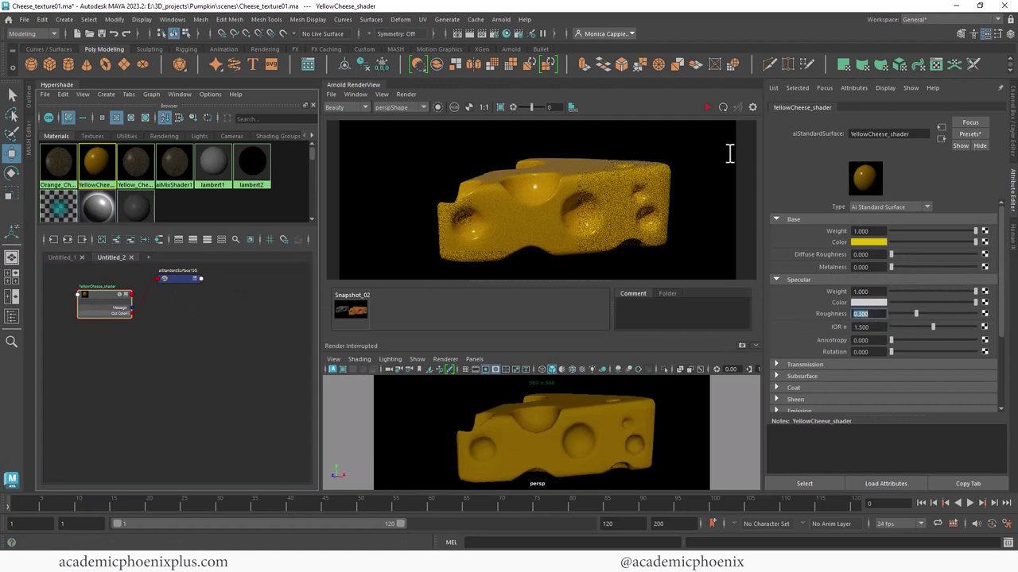
Set the cheese shader's Subsurface Weight to 1.000, test-rendering in Arnold IPR
left_click(707, 107)
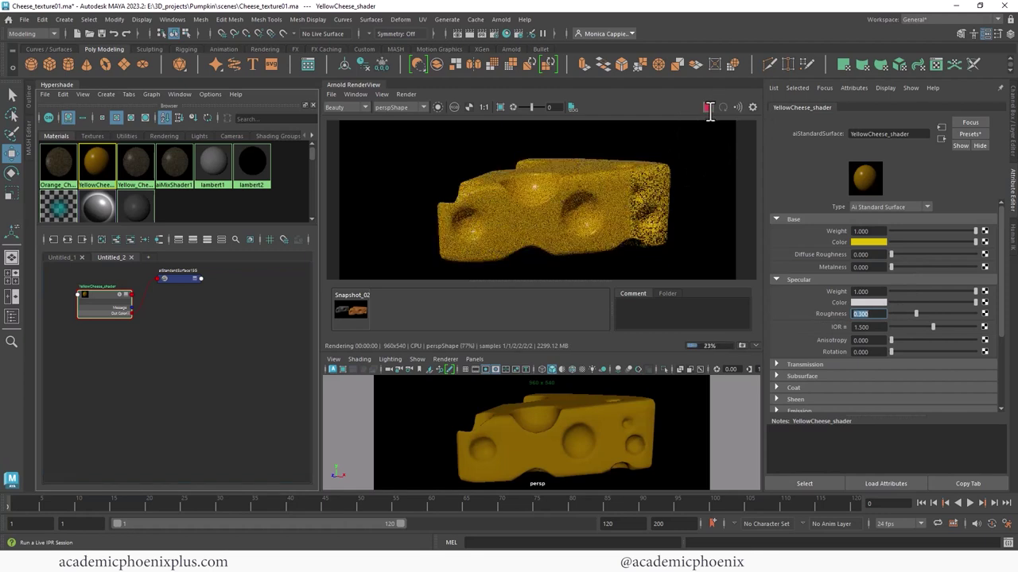
left_click(708, 109)
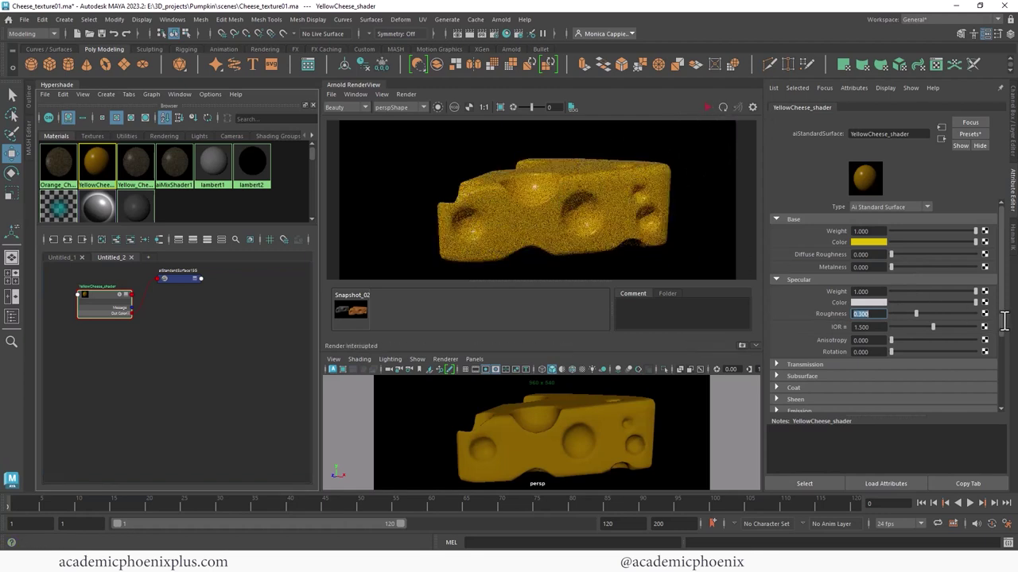
left_click(809, 376)
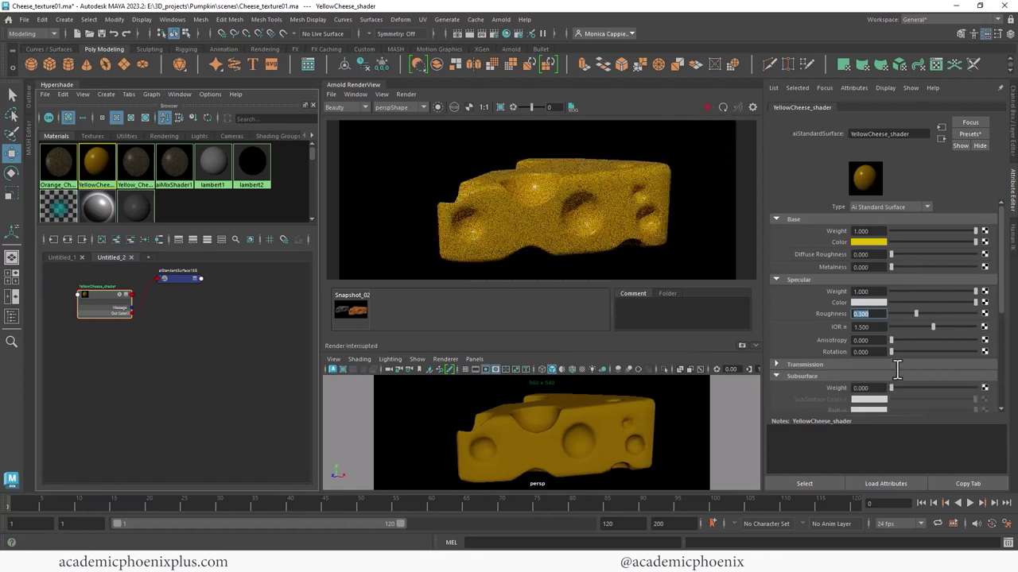
left_click_drag(891, 388, 985, 389)
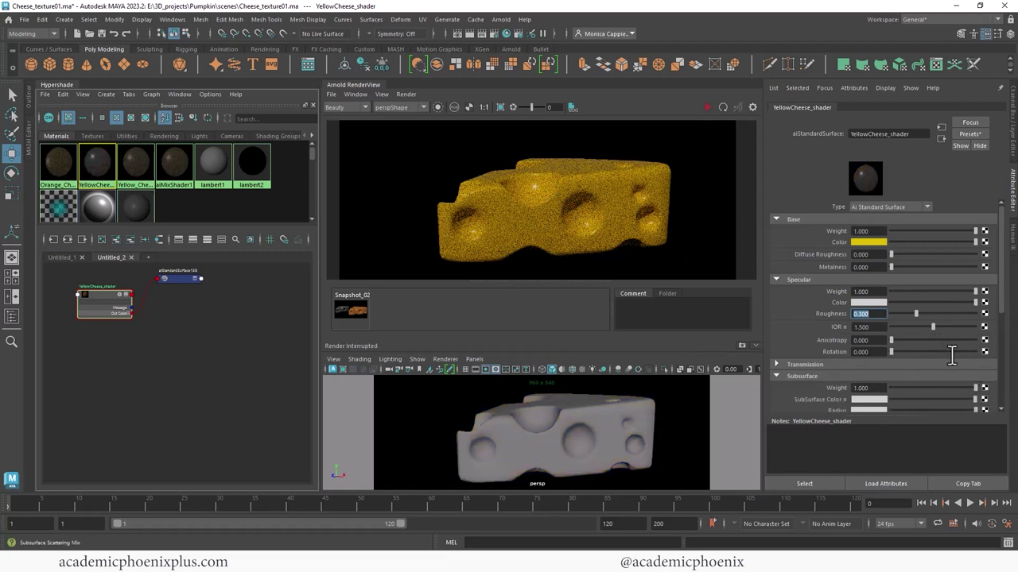
left_click(708, 107)
left_click(707, 107)
Make the SubSurface Color orange, re-render with IPR and save Snapshot_03
scroll(1005, 312, "down", 2)
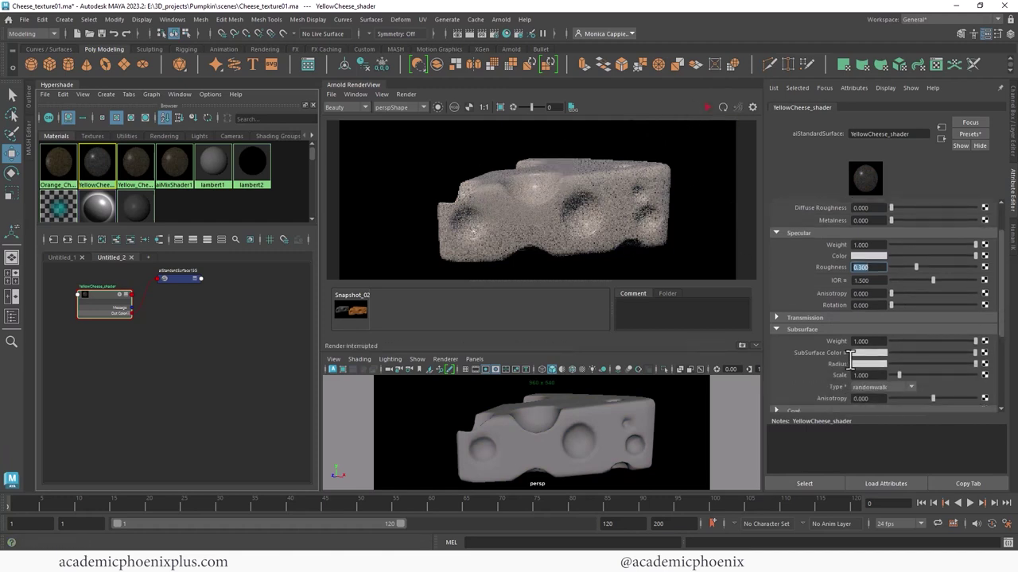
left_click(857, 350)
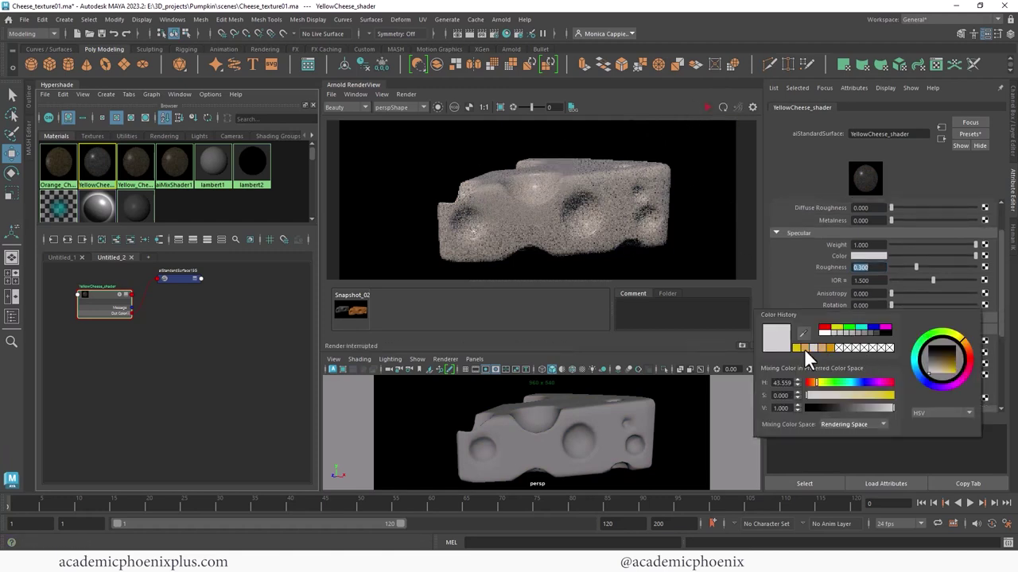
left_click(805, 348)
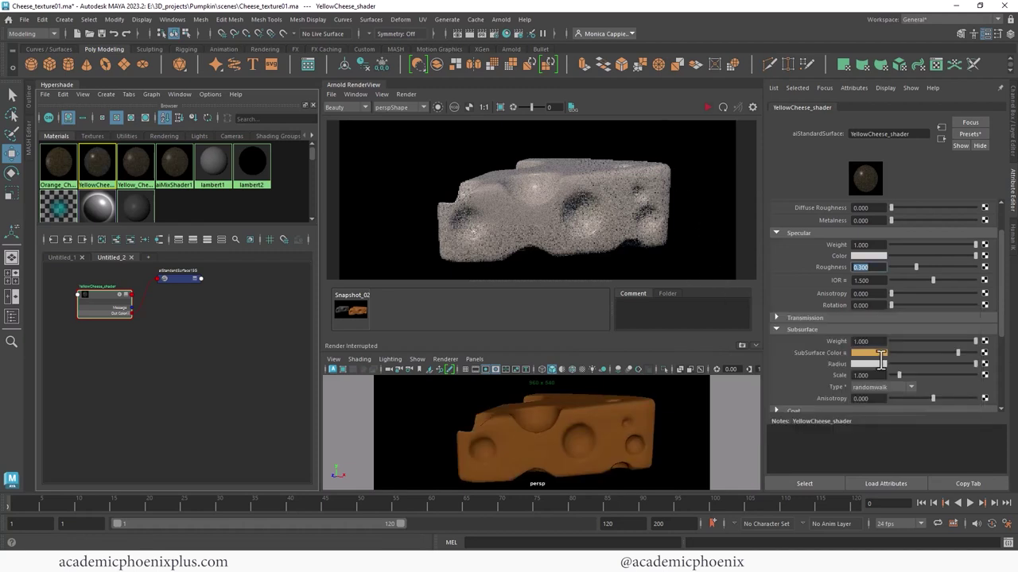
left_click(885, 363)
left_click(707, 107)
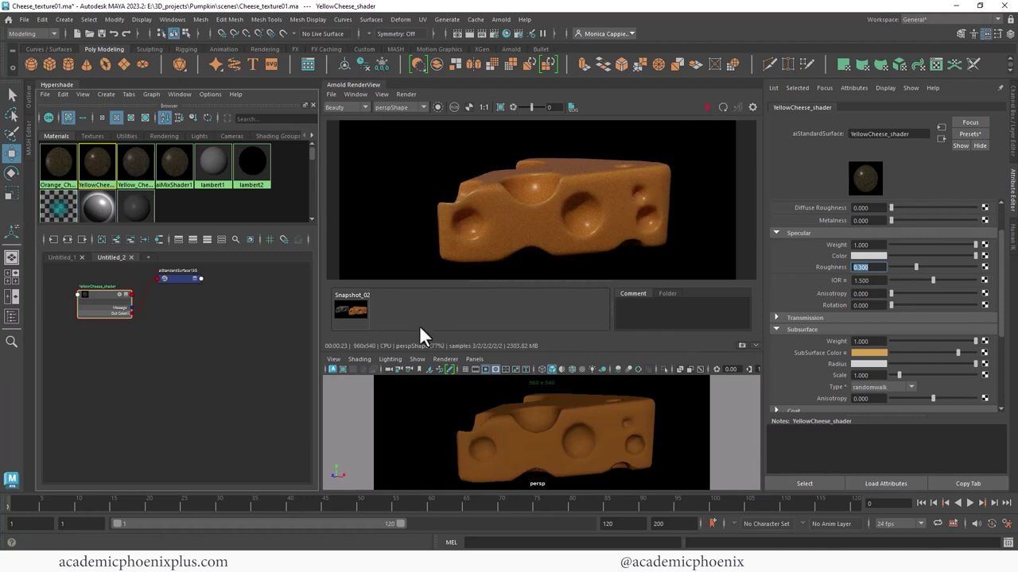
left_click(741, 346)
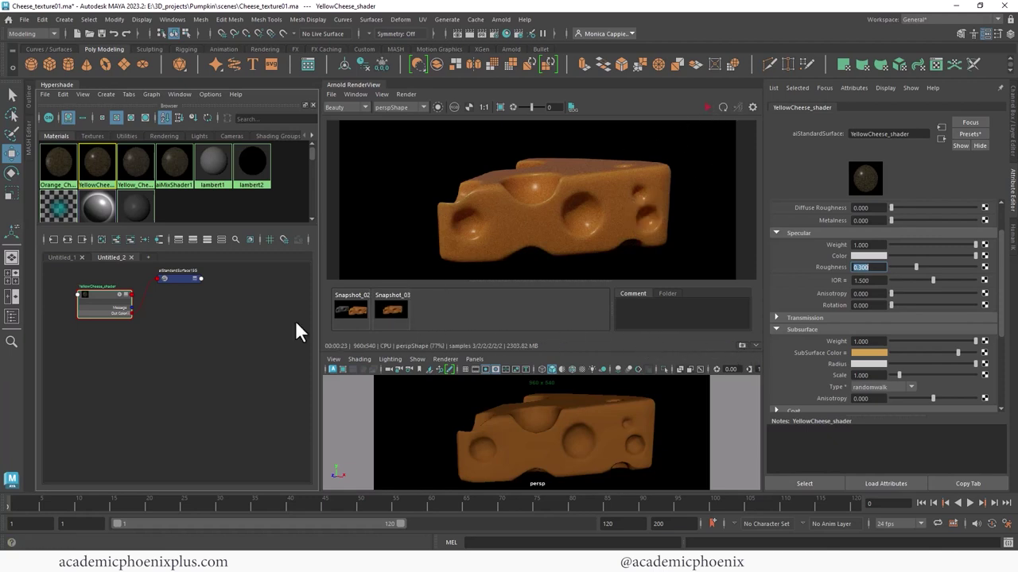
left_click(195, 340)
Create a new aiStandardSurface node named orangeCheese_shader in the Hypershade
key("Tab")
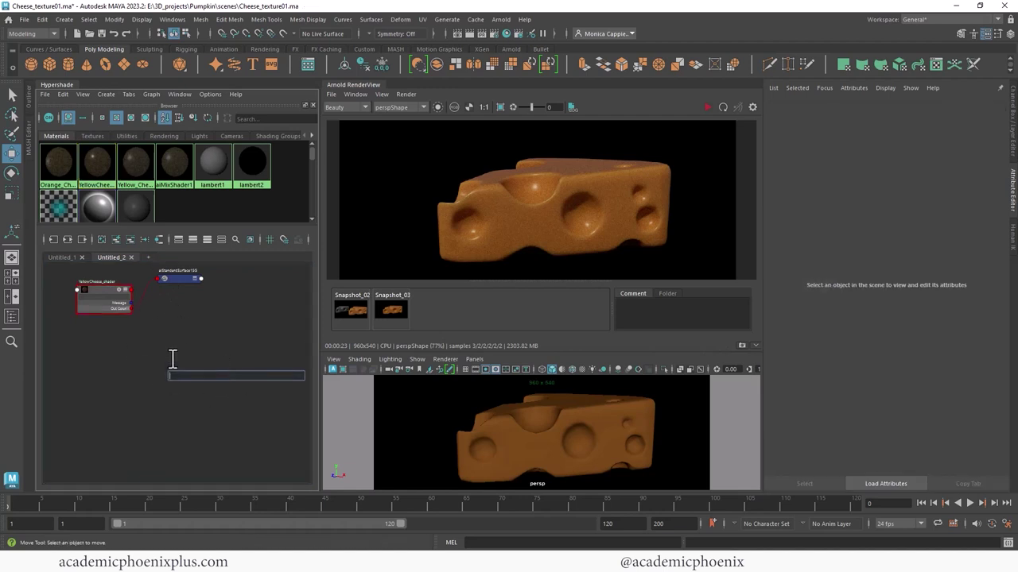
type("aista")
key("Down")
key("Down")
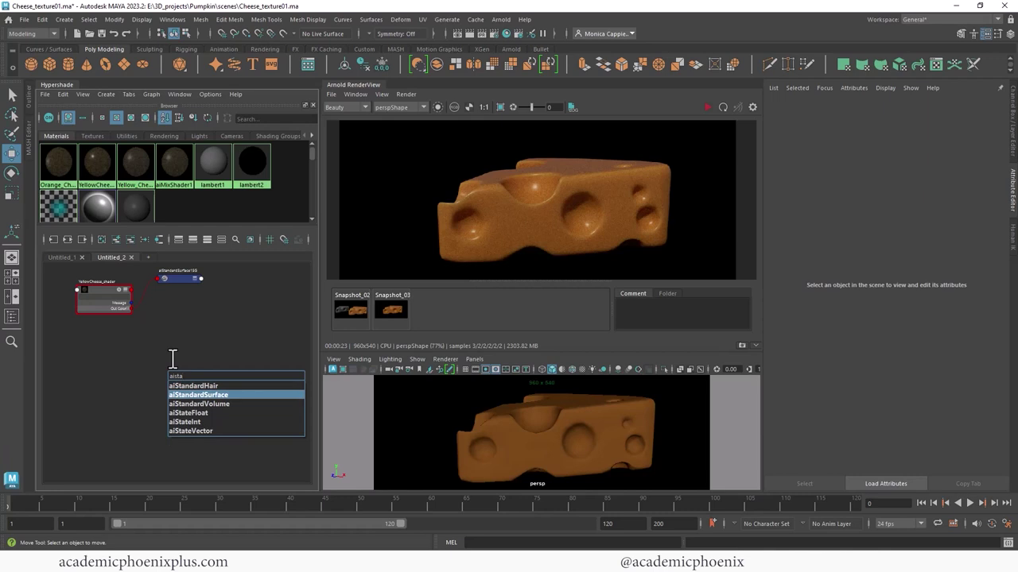
key("Return")
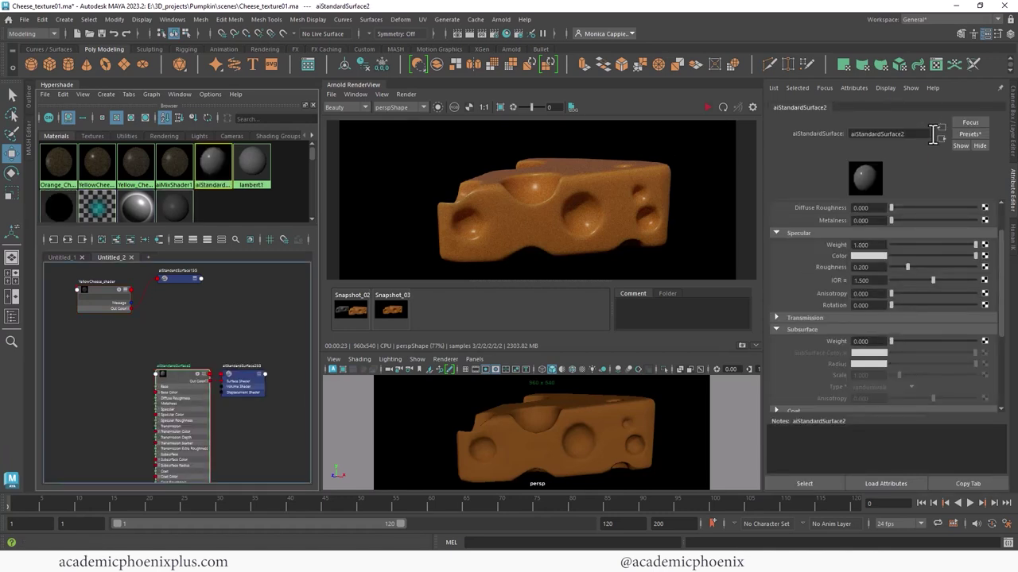
left_click_drag(896, 138, 794, 134)
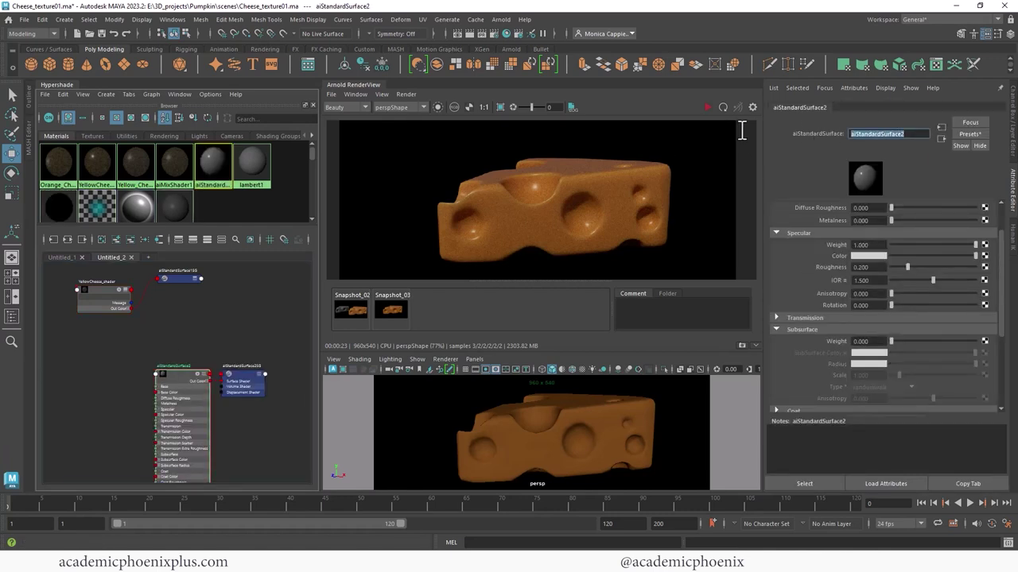
type("orangeCheese_shader")
key("Return")
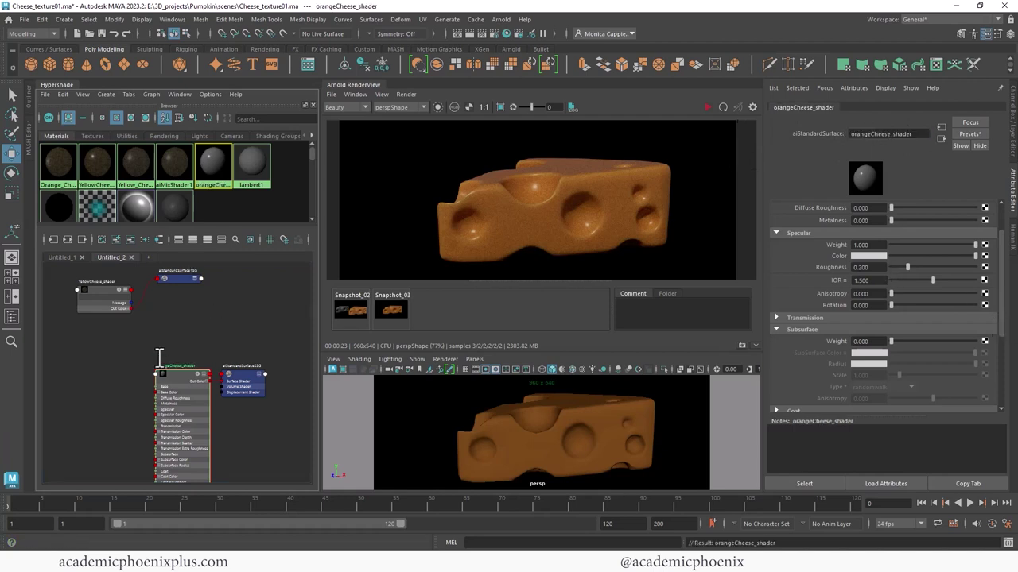
Assign orangeCheese_shader to the cheese wedge as an existing material
middle_click_drag(188, 374, 520, 441)
left_click(524, 445)
right_click_drag(535, 428, 635, 496)
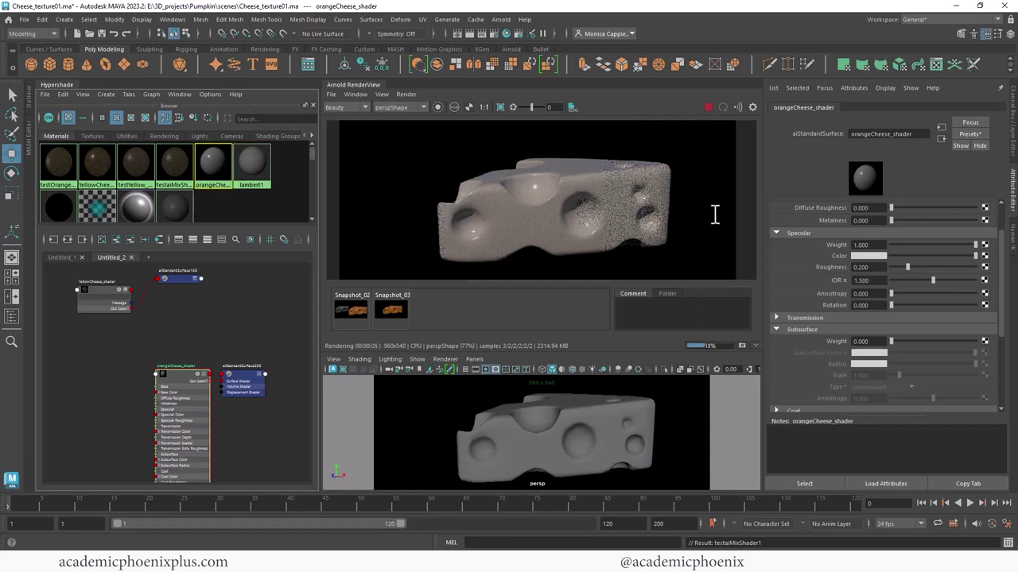
Give orangeCheese_shader an orange base colour and 0.400 specular roughness
left_click(707, 106)
scroll(1003, 252, "up", 2)
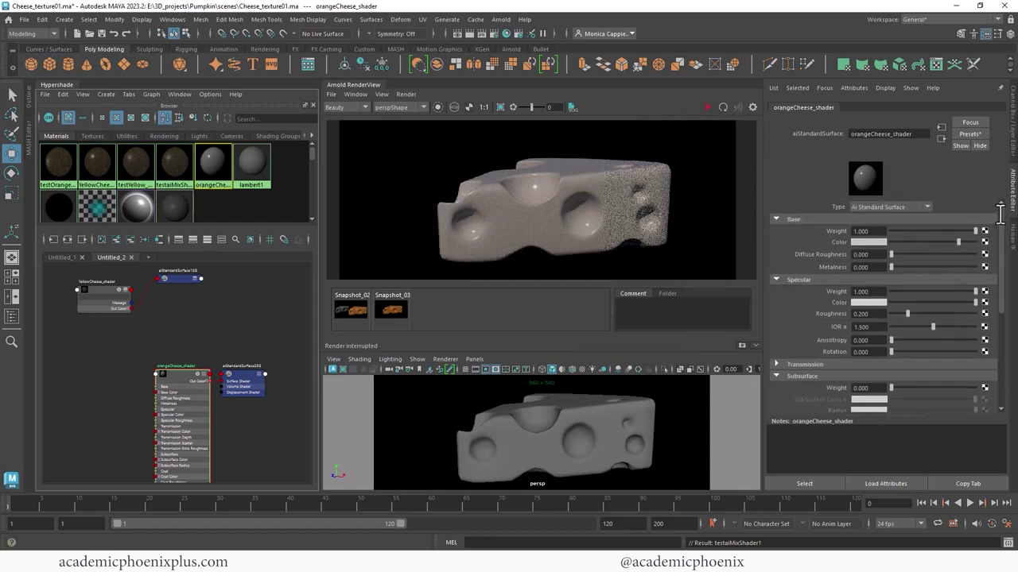
left_click(869, 243)
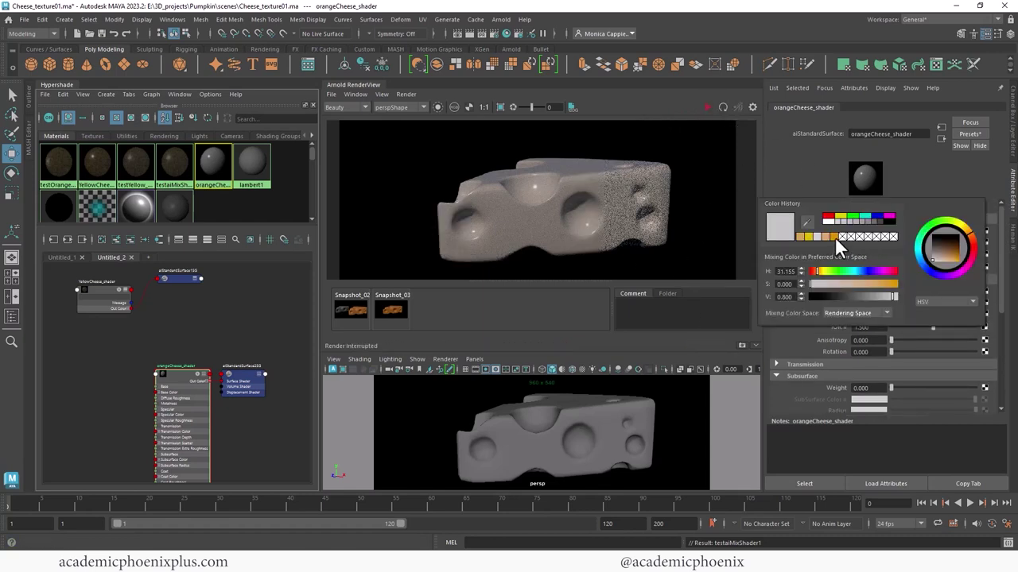
left_click(834, 237)
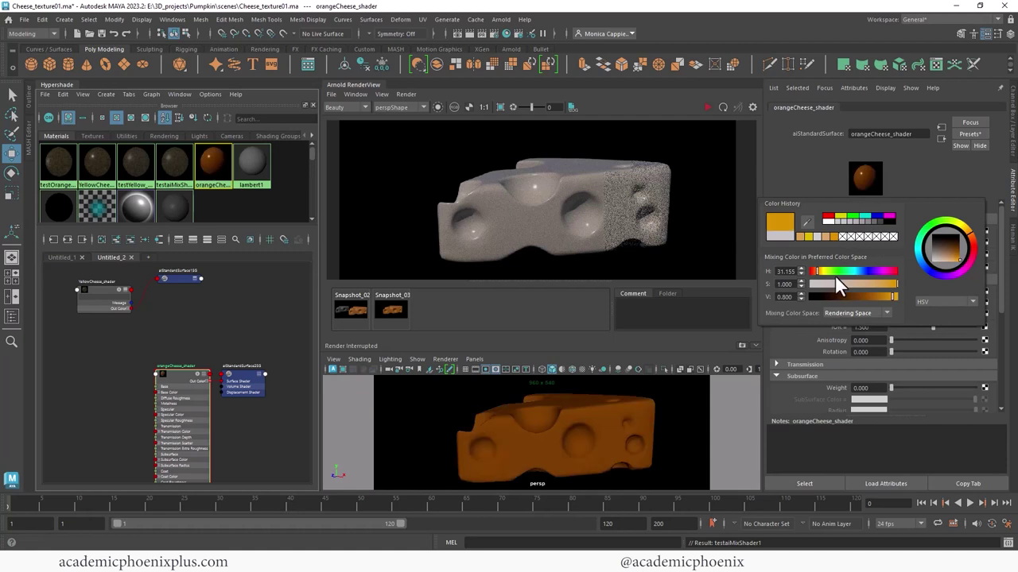
left_click(707, 106)
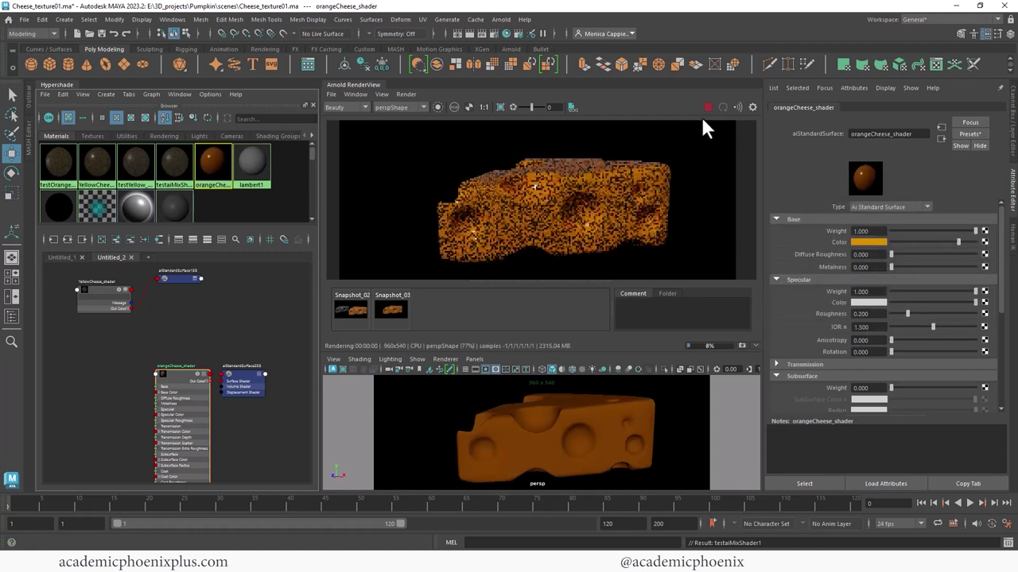
double_click(862, 314)
type("0.4")
key("Return")
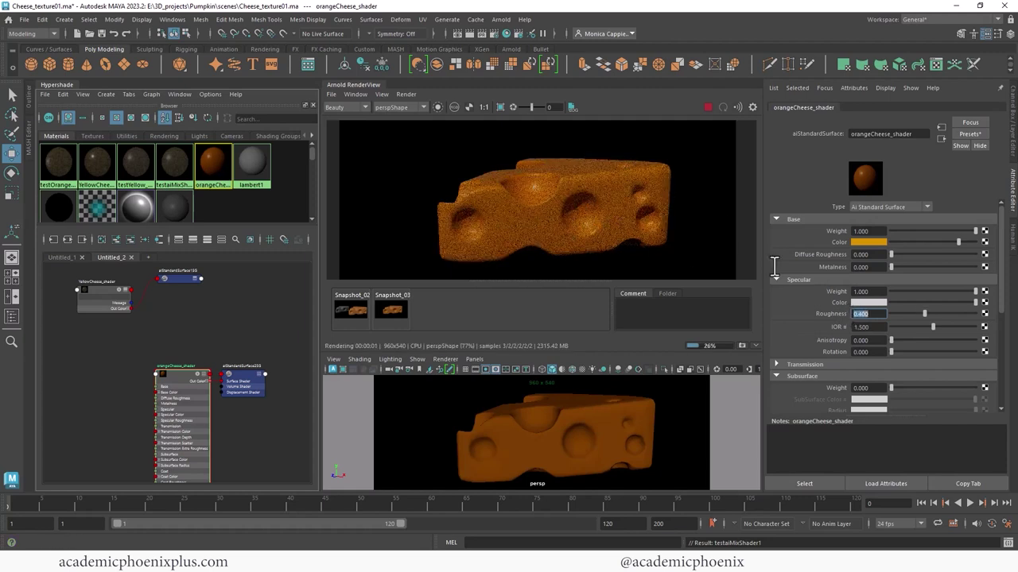
Raise its Subsurface Weight to 0.732 with an orange SubSurface Color
scroll(1001, 294, "down", 3)
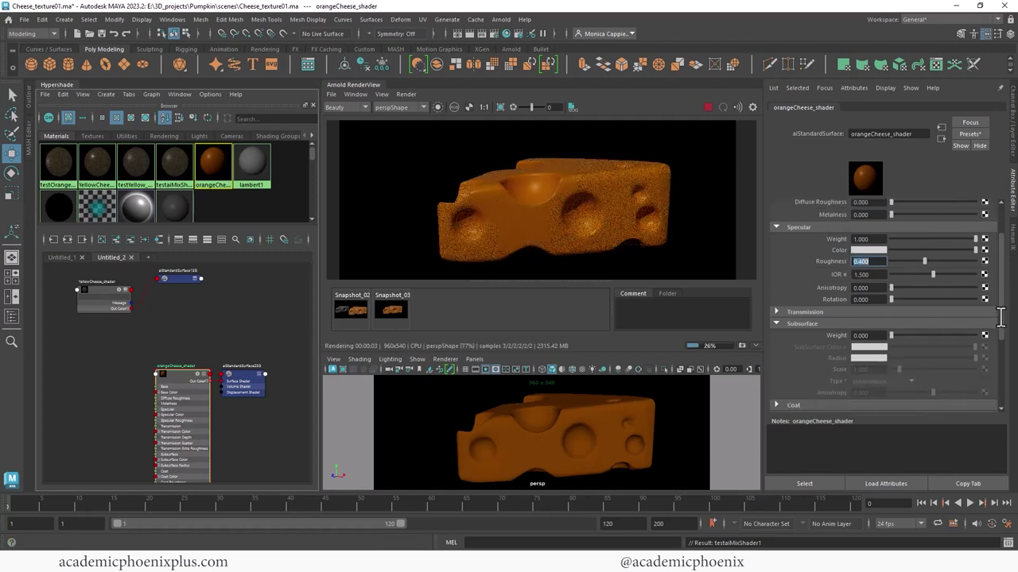
left_click(962, 335)
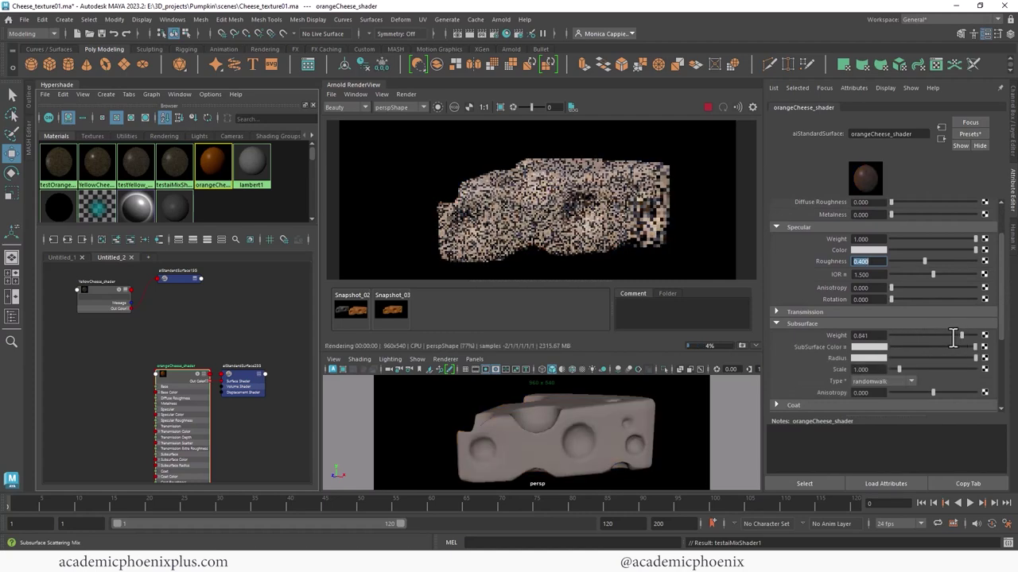
left_click(864, 346)
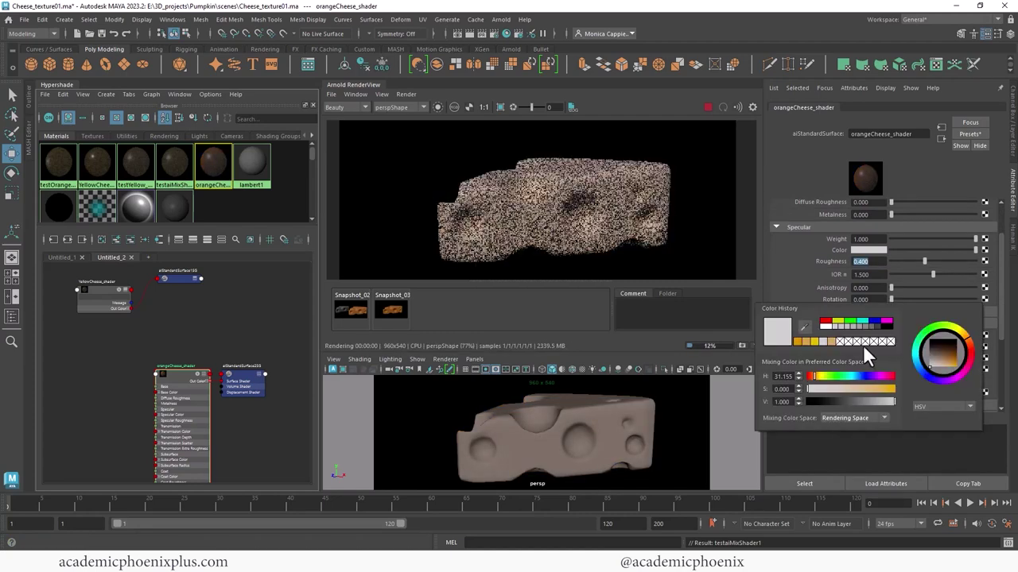
left_click(800, 340)
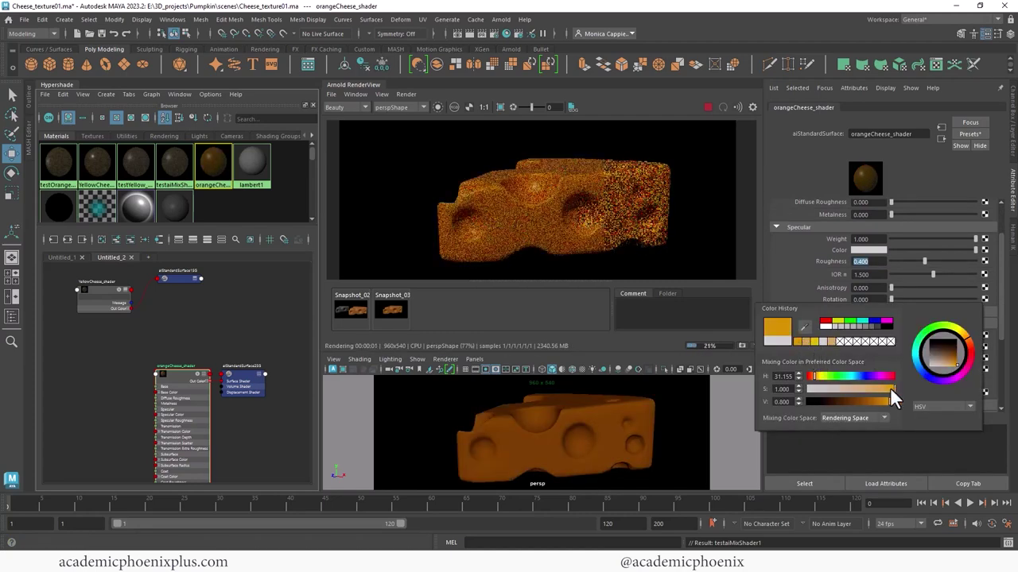
scroll(874, 386, "up", 2)
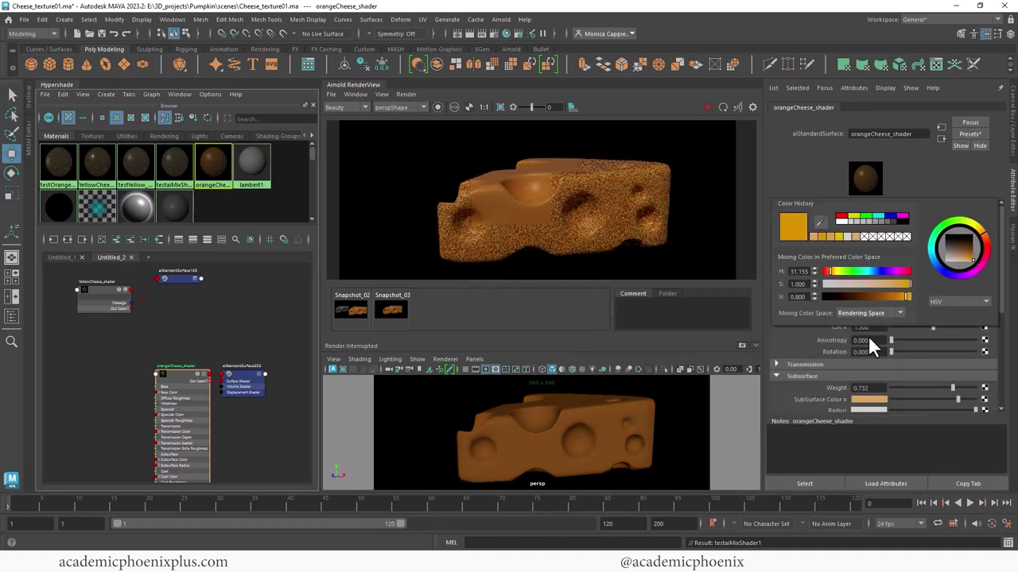
left_click(874, 399)
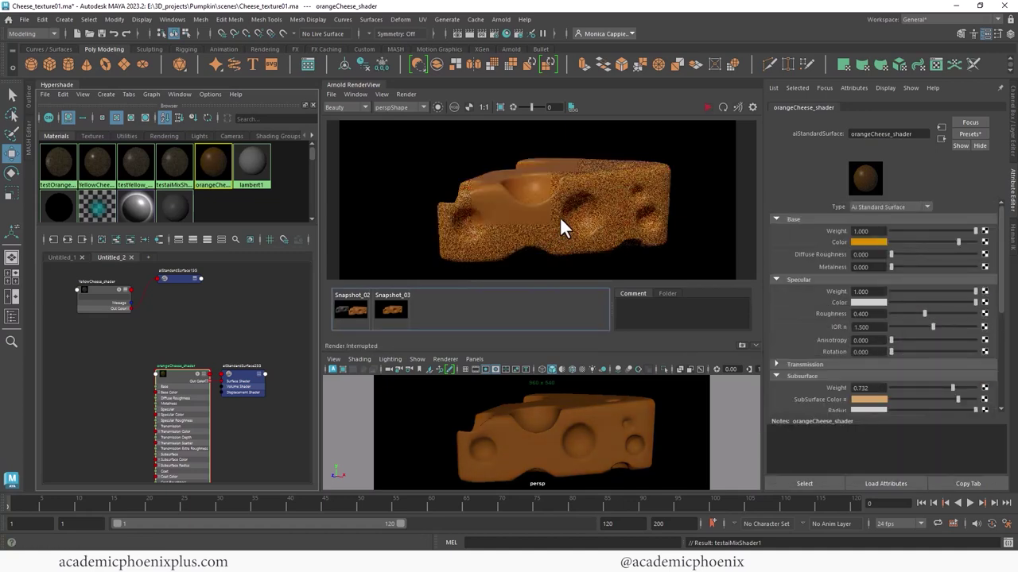
Reapply YellowCheese_shader to the cheese, slightly saturate its SubSurface Color, and restart IPR
left_click(107, 294)
middle_click_drag(563, 386, 614, 415)
left_click(869, 399)
left_click_drag(870, 439, 878, 439)
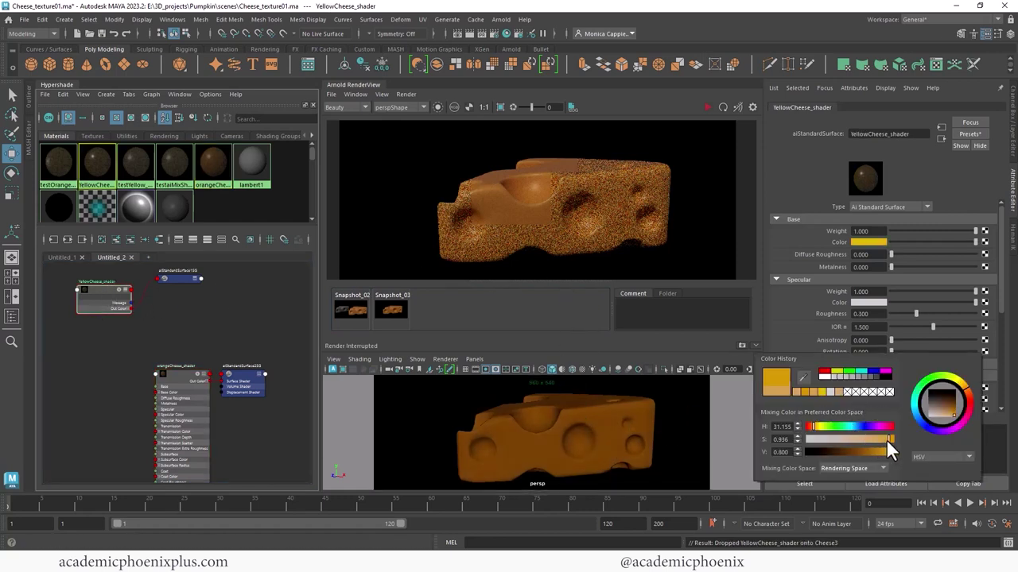
left_click(709, 106)
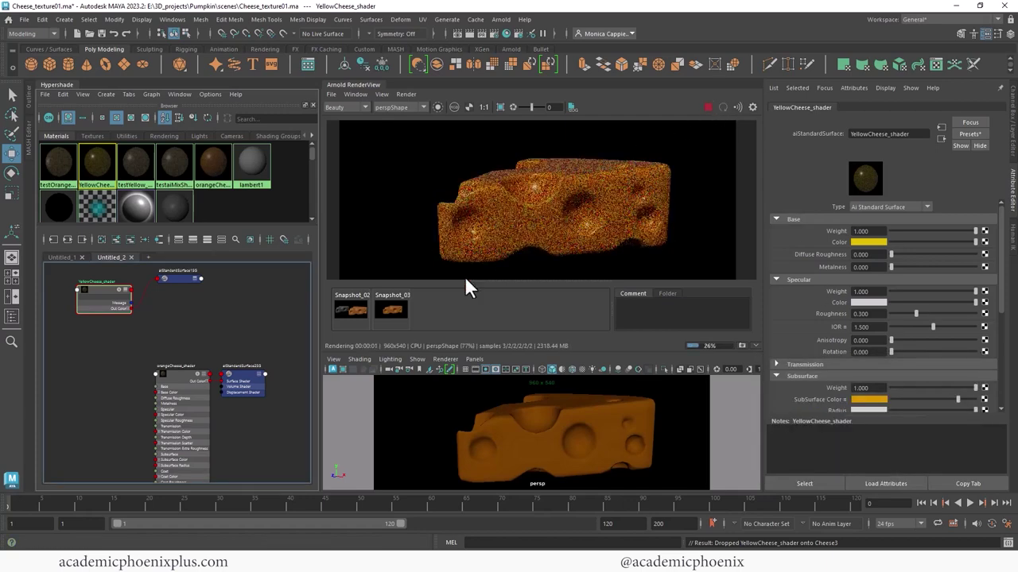
Toggle between the live render and Snapshot_03 to compare them
left_click(387, 311)
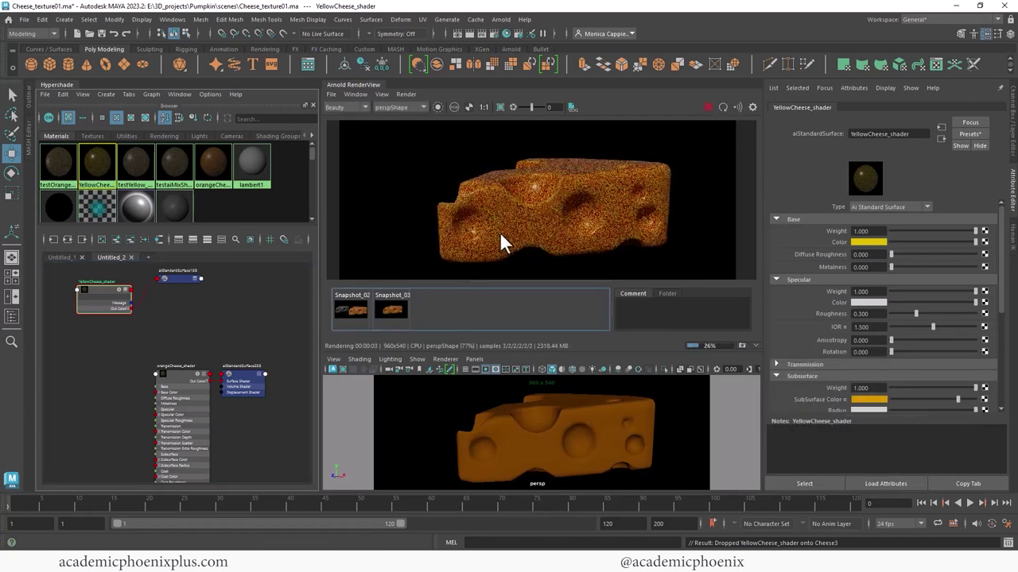
left_click(389, 318)
left_click(389, 312)
left_click(391, 312)
left_click(391, 311)
left_click(391, 311)
left_click(390, 310)
left_click(391, 310)
left_click(391, 309)
left_click(392, 310)
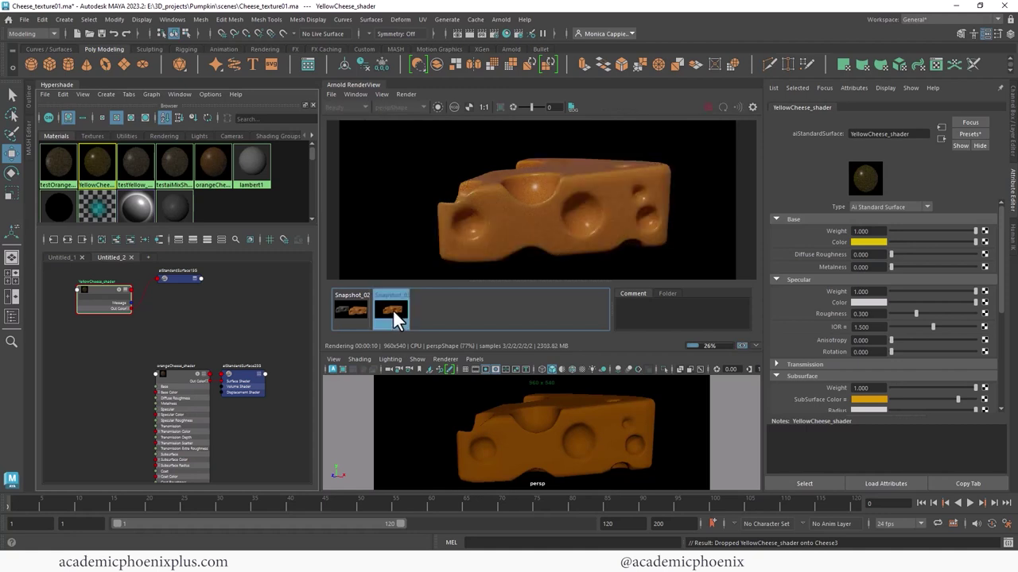
Move orangeCheese_shader's nodes up and collapse the shader node
left_click(210, 380)
left_click_drag(191, 377, 182, 326)
key("2")
left_click(207, 390)
Collapse the orange shading group node, return to the live render and stop IPR
key("1")
left_click(235, 373)
left_click(418, 309)
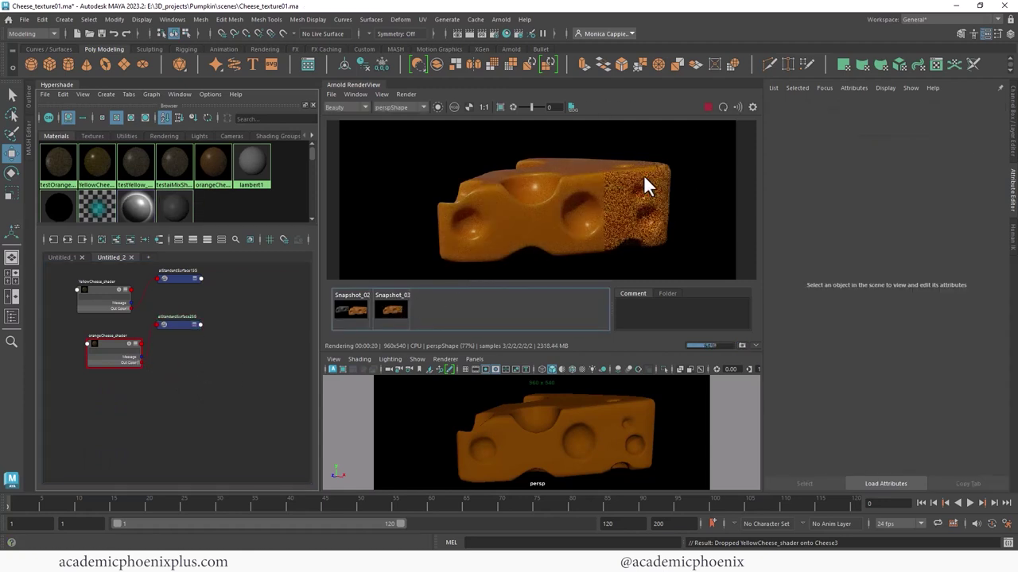
left_click(708, 108)
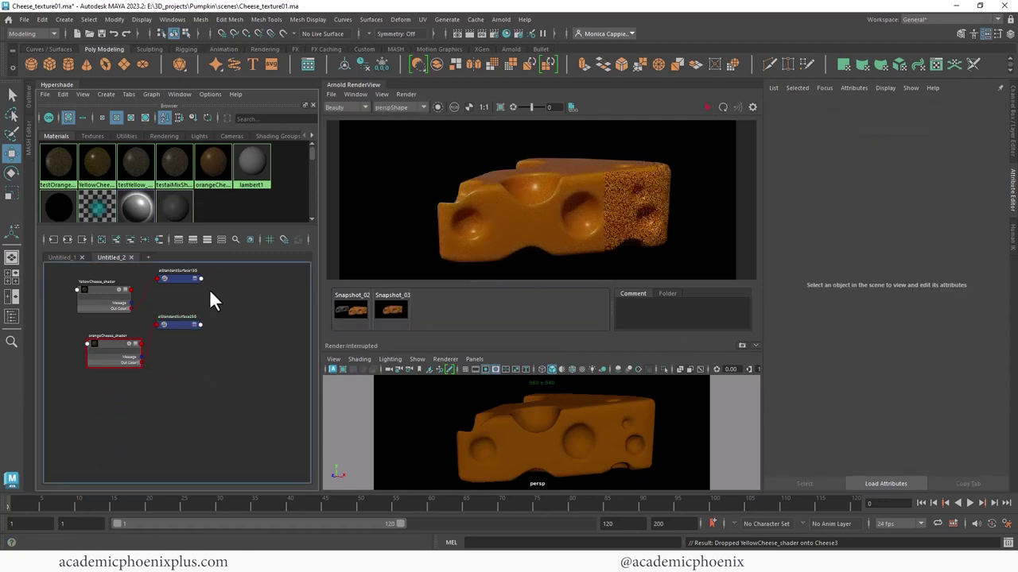
Create an aiMixShader and wire YellowCheese_shader's Out Color into its shader1
key("Tab")
type("aiMi")
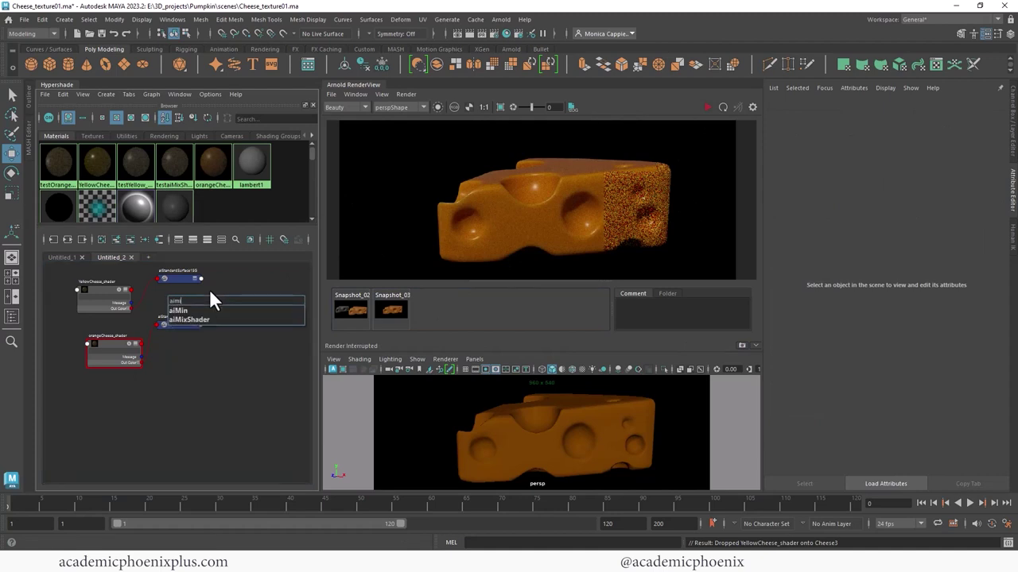
key("Down")
key("Return")
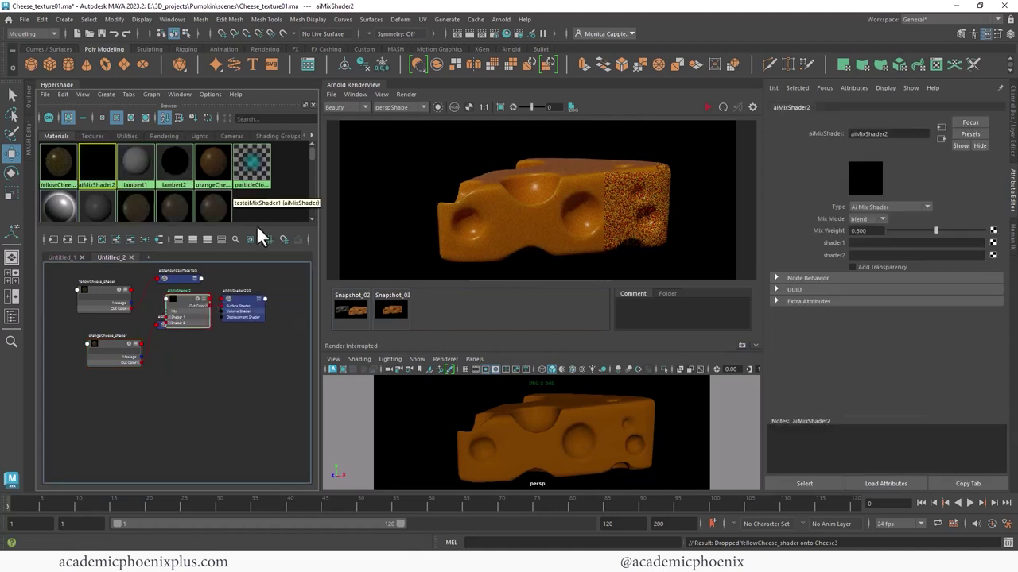
left_click_drag(239, 307, 259, 306)
left_click_drag(195, 306, 243, 300)
left_click(92, 296)
left_click(238, 305)
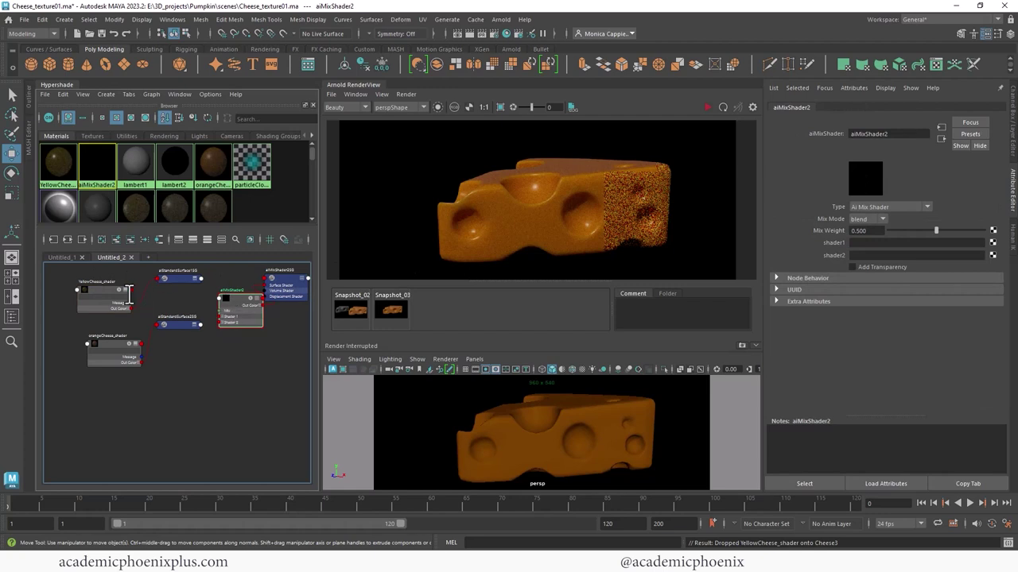
left_click_drag(132, 307, 222, 310)
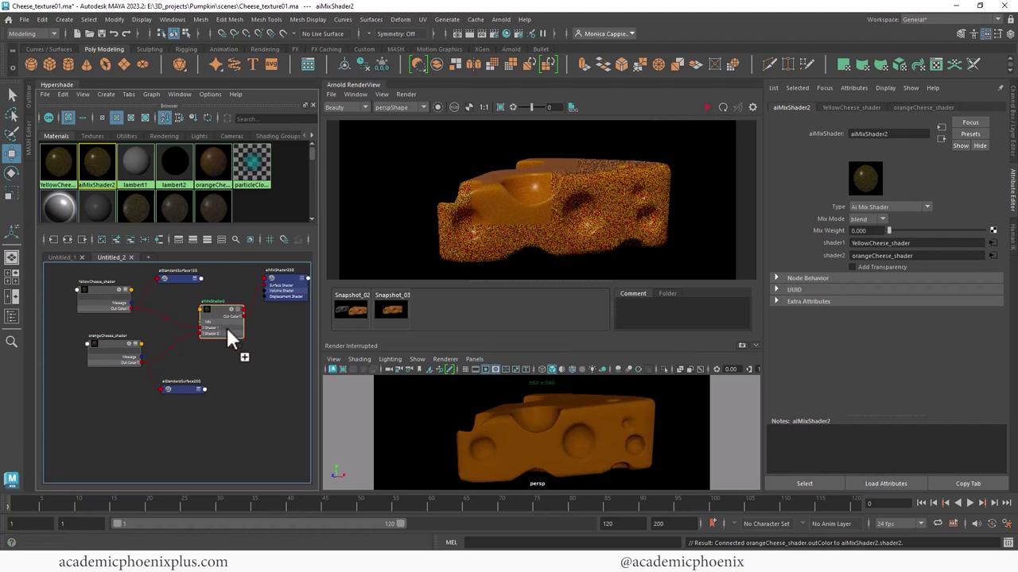
Assign the existing aiMixShader2 to the cheese wedge
left_click(579, 429)
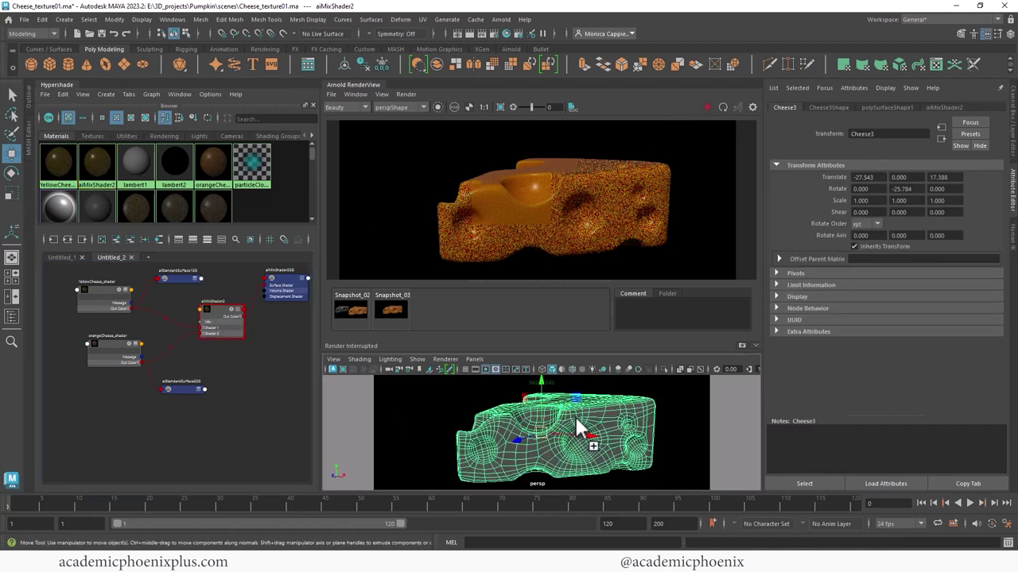
right_click_drag(579, 429, 608, 543)
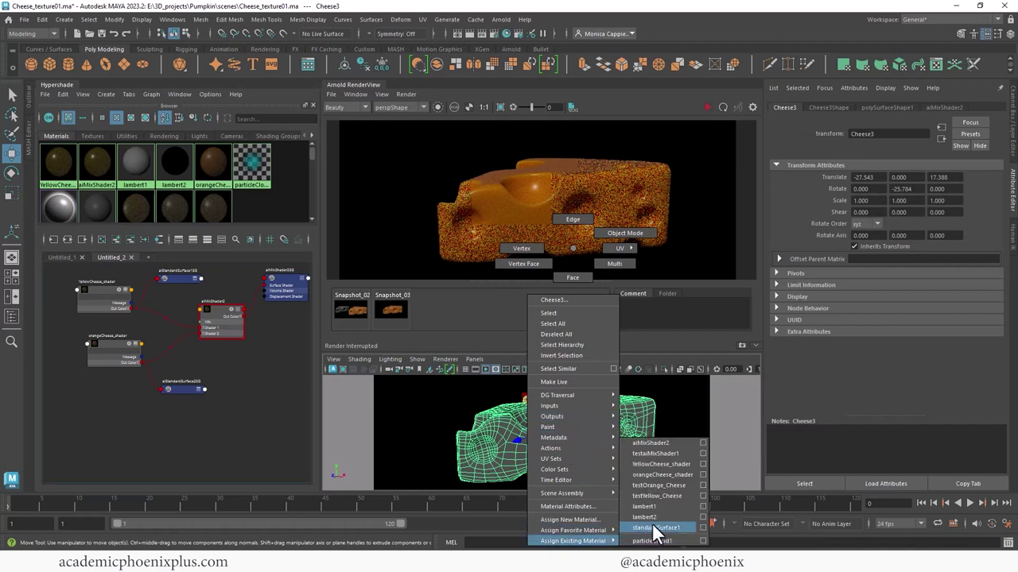
right_click_drag(659, 519, 670, 443)
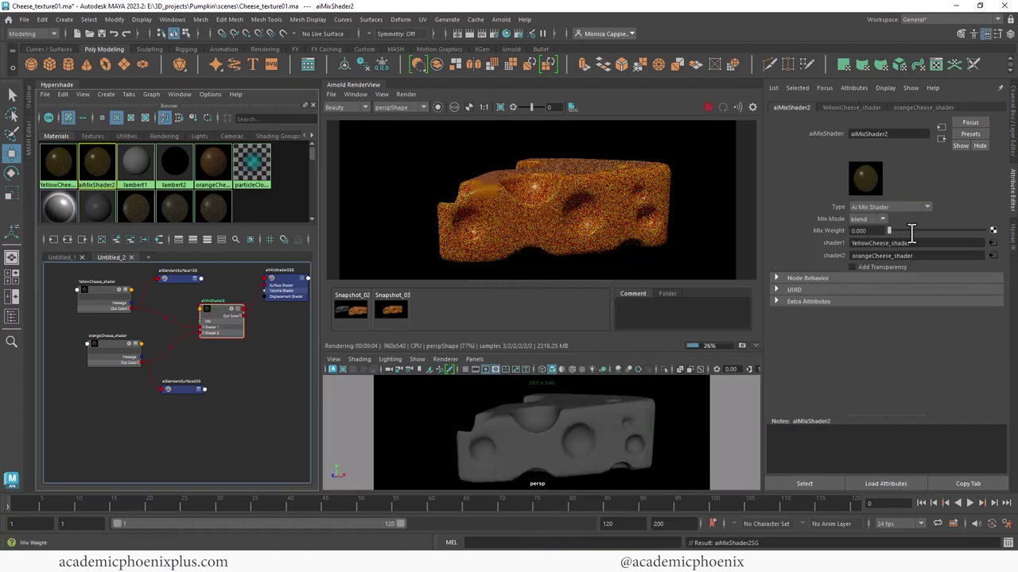
Set aiMixShader2's Mix Weight to 1.000 and stop the IPR
left_click(891, 230)
left_click_drag(966, 231, 1014, 230)
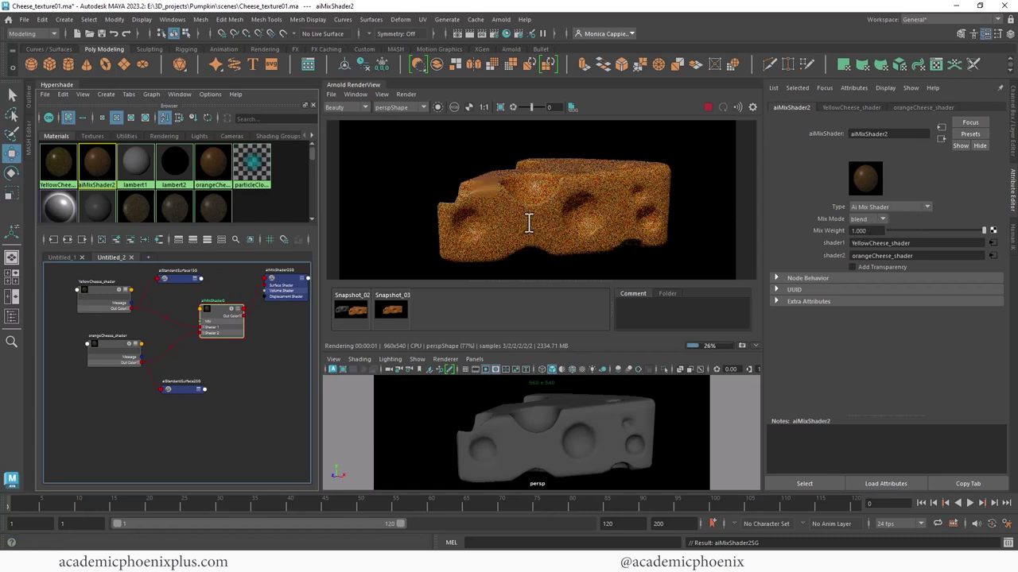
left_click(708, 107)
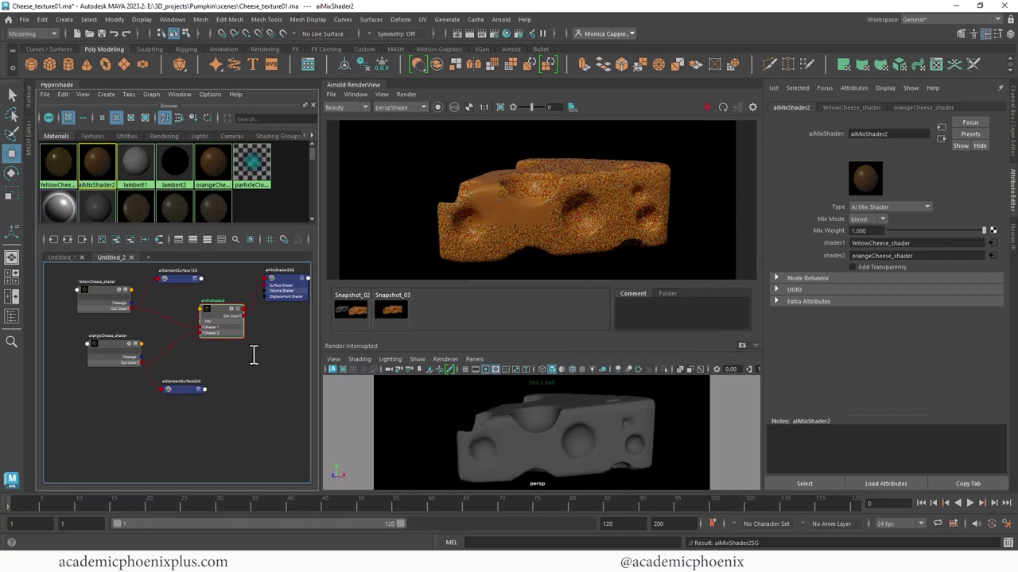
middle_click_drag(244, 320, 252, 346, "alt")
Move the shader nodes down-left and create an aiCellNoise node in Hypershade
left_click(186, 332)
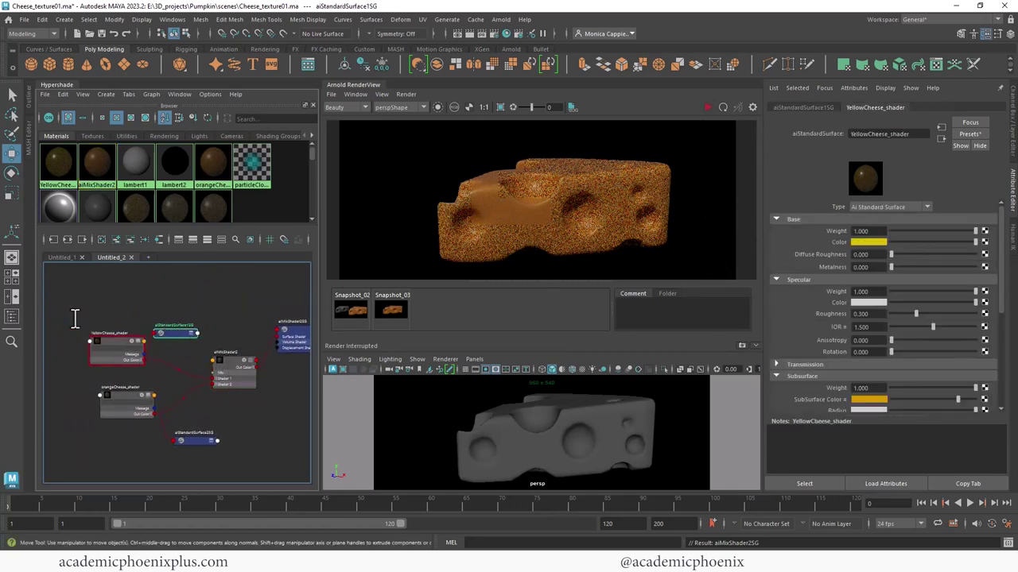
left_click_drag(61, 314, 209, 455)
left_click_drag(119, 398, 109, 431)
left_click(180, 298)
key("Tab")
type("ice")
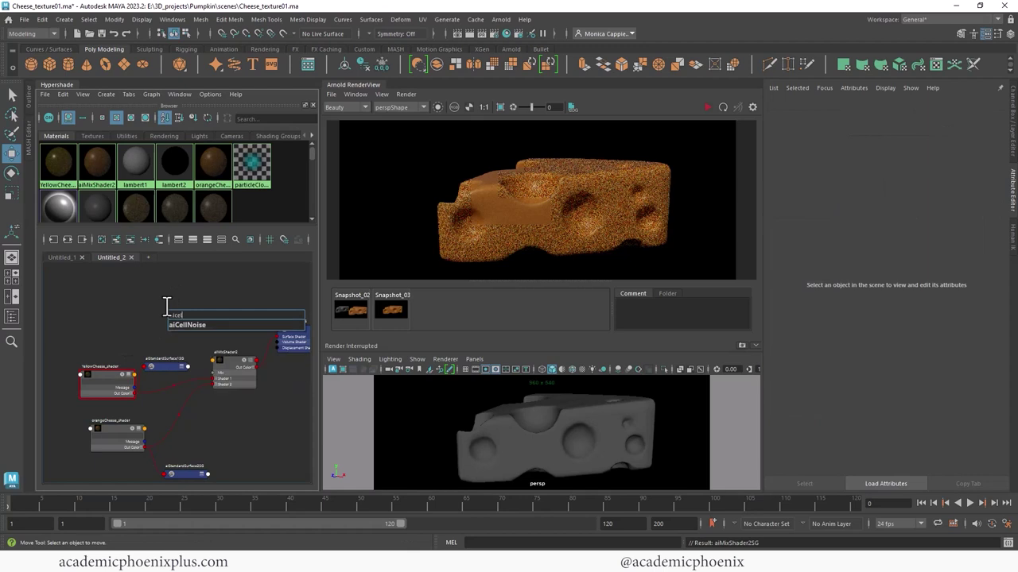
key("Return")
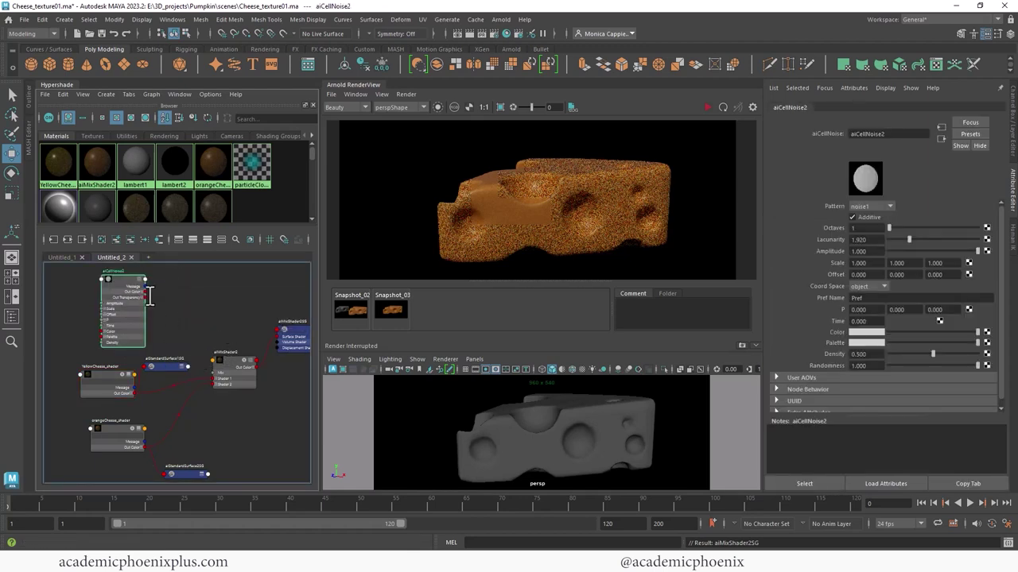
Connect the cell noise's Out Color R to aiMixShader2's Mix
mouse_move(163, 291)
left_mouse_down()
mouse_move(209, 374)
mouse_move(195, 298)
mouse_move(159, 294)
left_mouse_up()
scroll(143, 290, "up", 4)
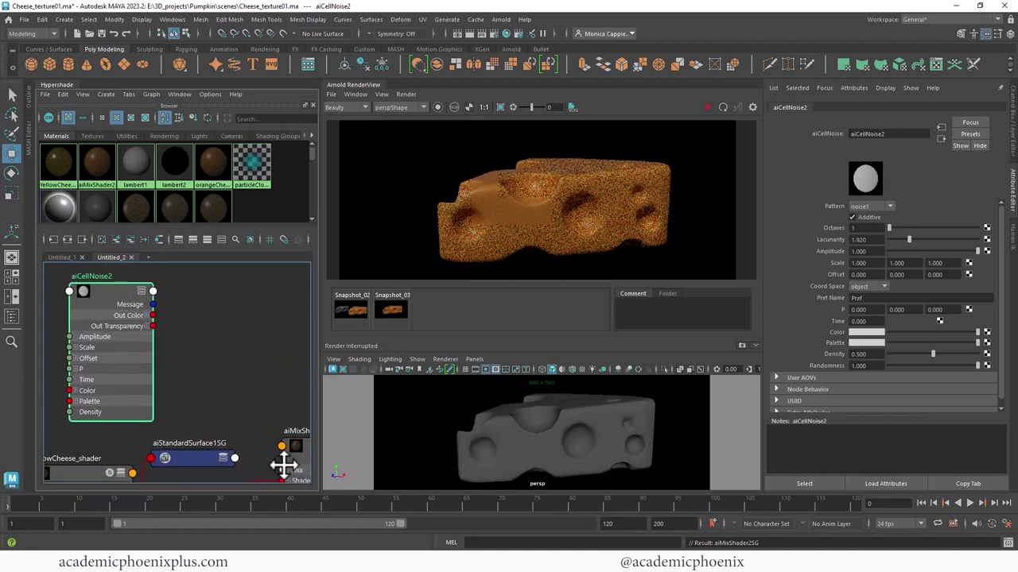
left_click(147, 316)
left_click_drag(153, 326, 286, 471)
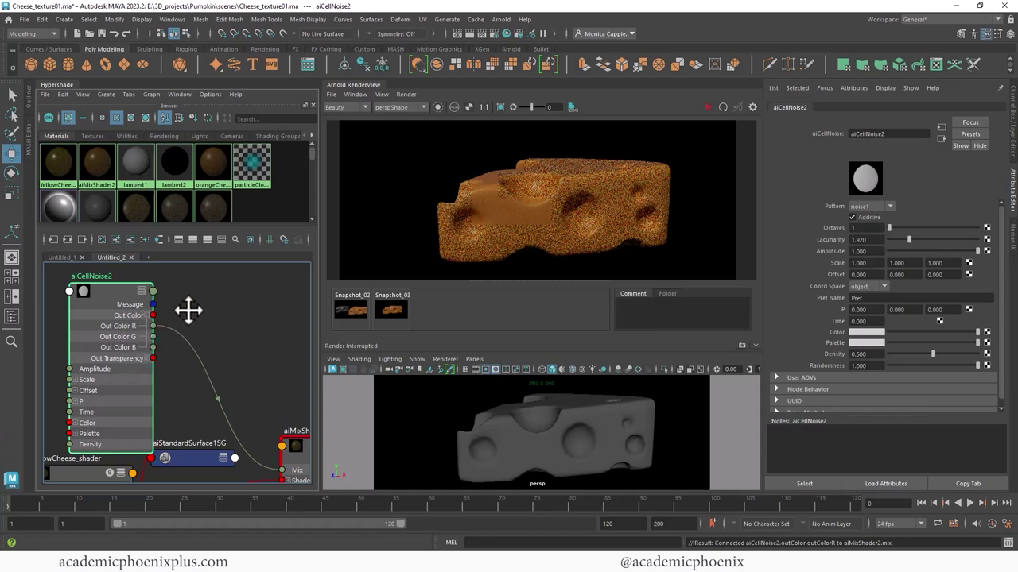
Reframe the node graph, collapse the cell noise node and restart the IPR render
key("a")
middle_click_drag(185, 312, 182, 291, "alt")
right_click_drag(182, 291, 147, 376, "alt")
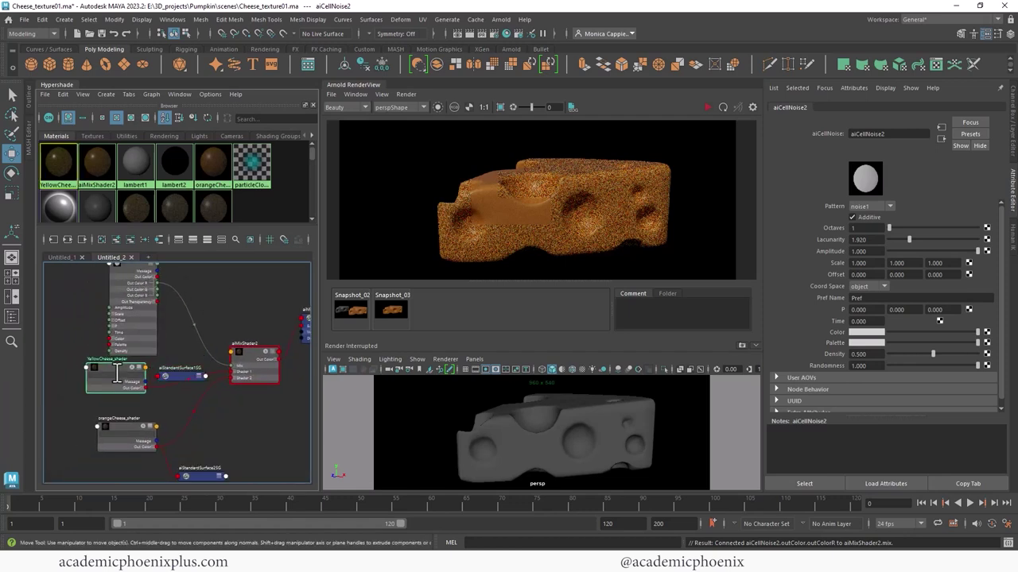
left_click(145, 377)
middle_click_drag(150, 329, 139, 356, "alt")
left_click(138, 355)
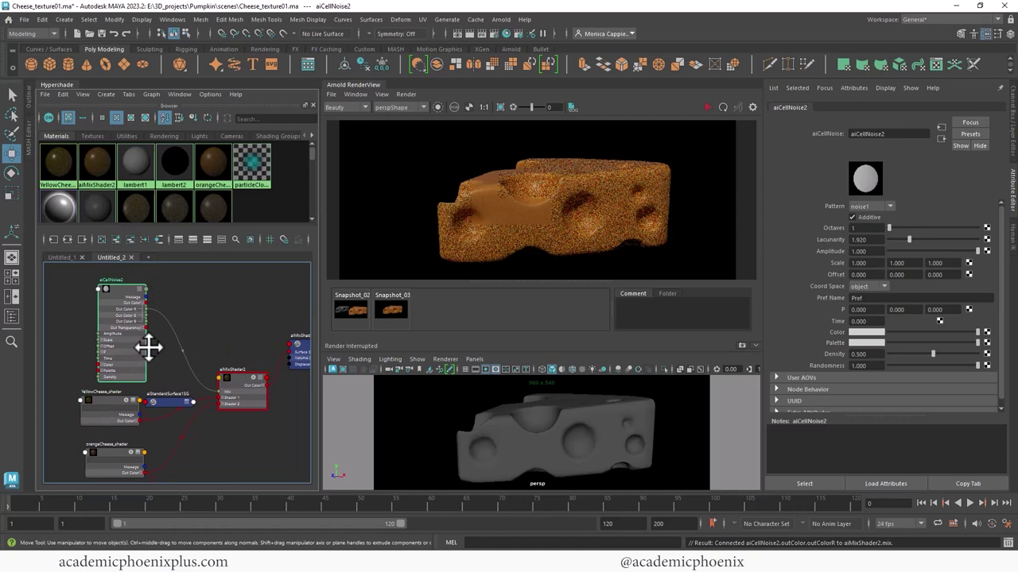
key("2")
left_click(708, 106)
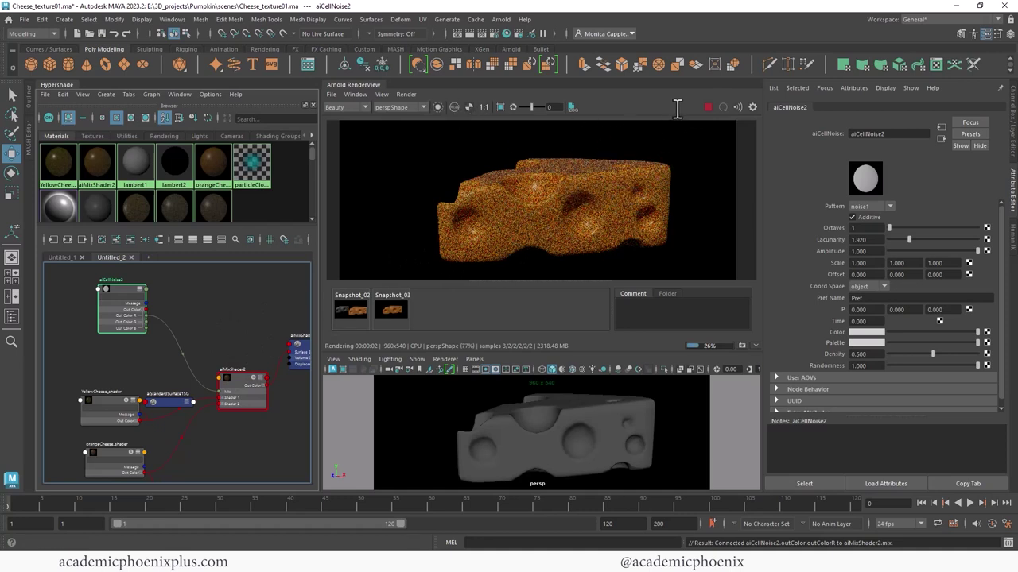
Re-render with only the aiCellNoise2 output isolated
left_click(708, 107)
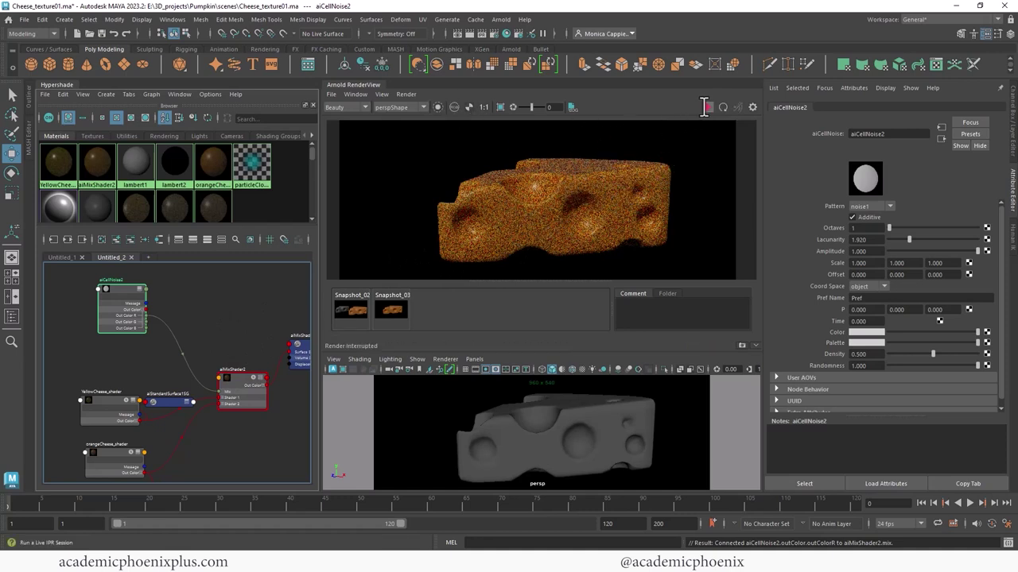
left_click(438, 108)
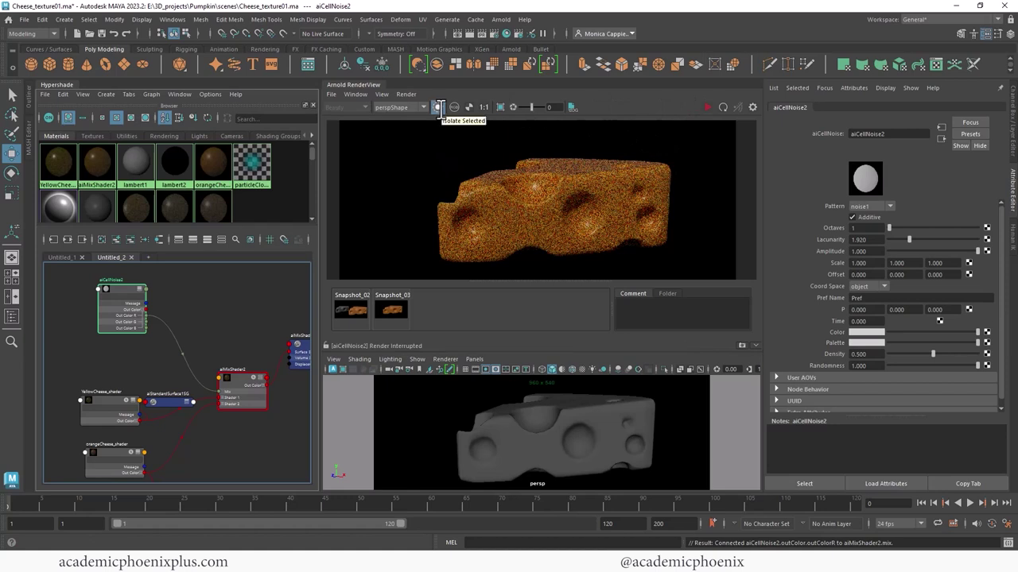
left_click(707, 106)
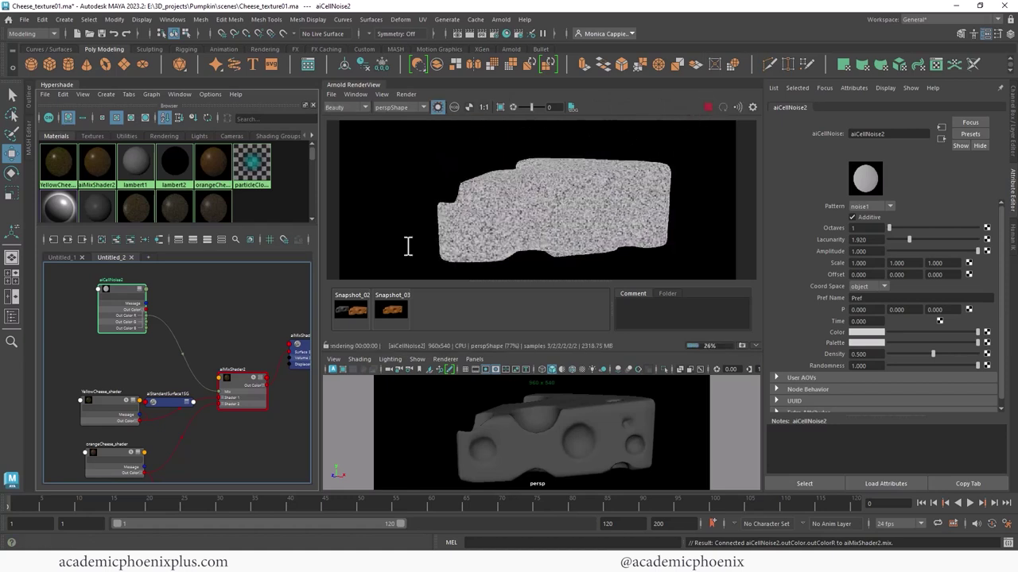
Inspect YellowCheese_shader, orangeCheese_shader and its Base Color, then reselect aiCellNoise2
left_click_drag(110, 293, 124, 296)
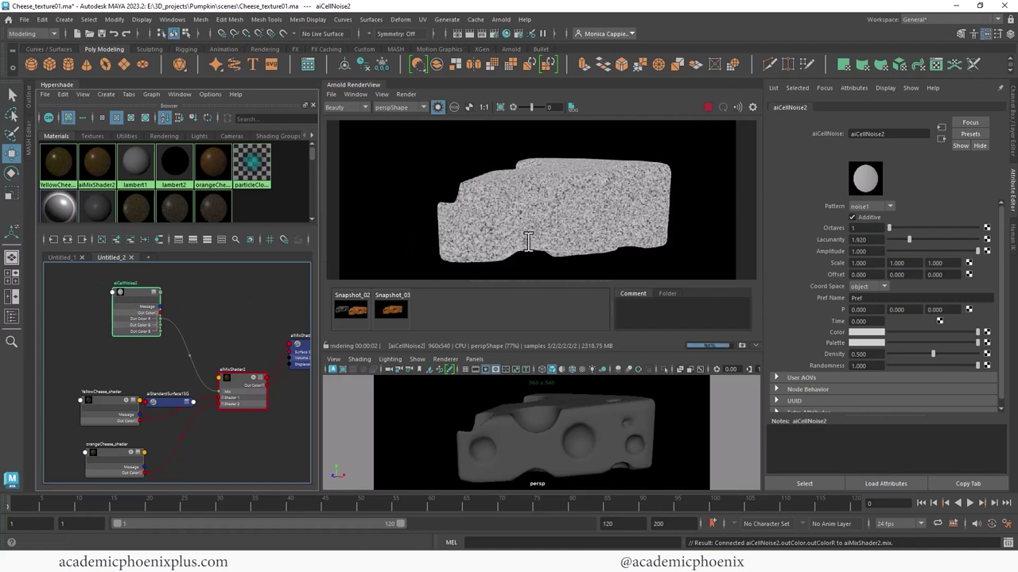
left_click(110, 401)
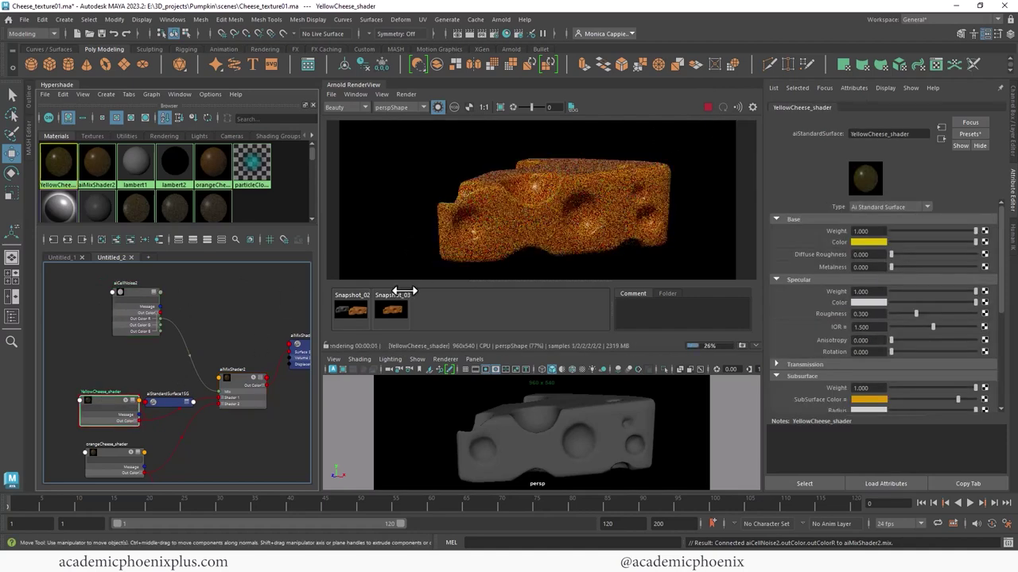
left_click(111, 453)
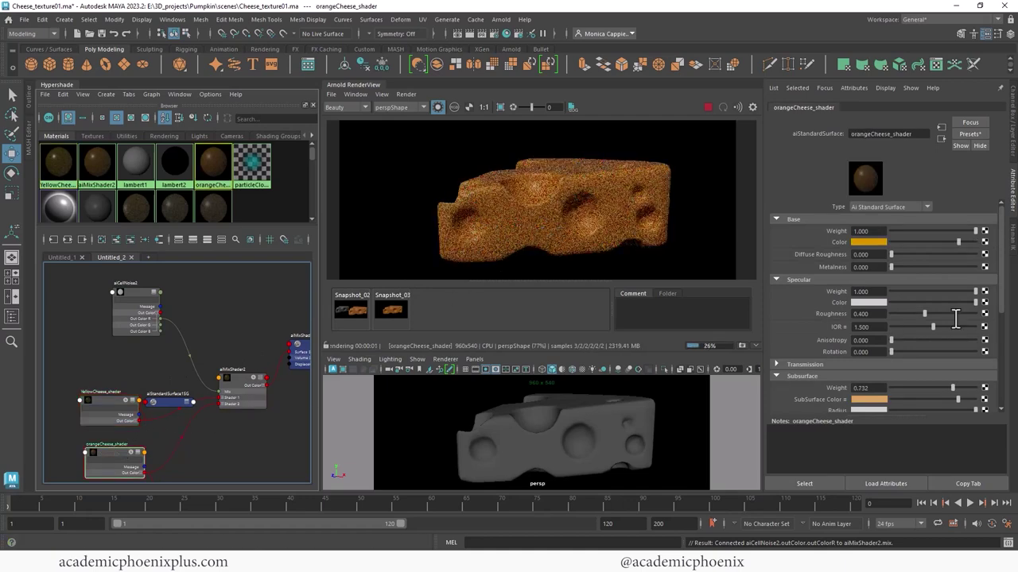
left_click(870, 242)
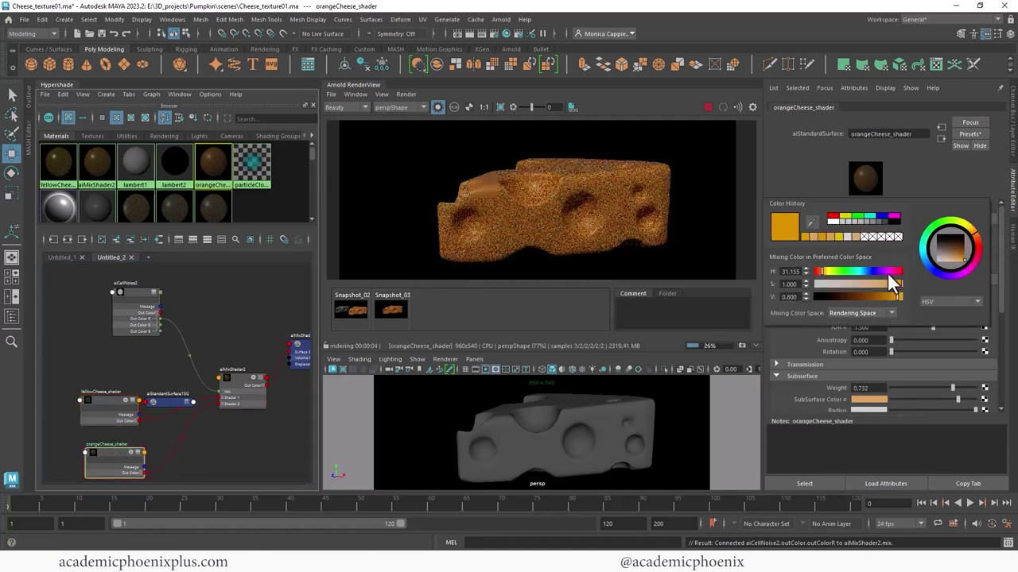
left_click(132, 294)
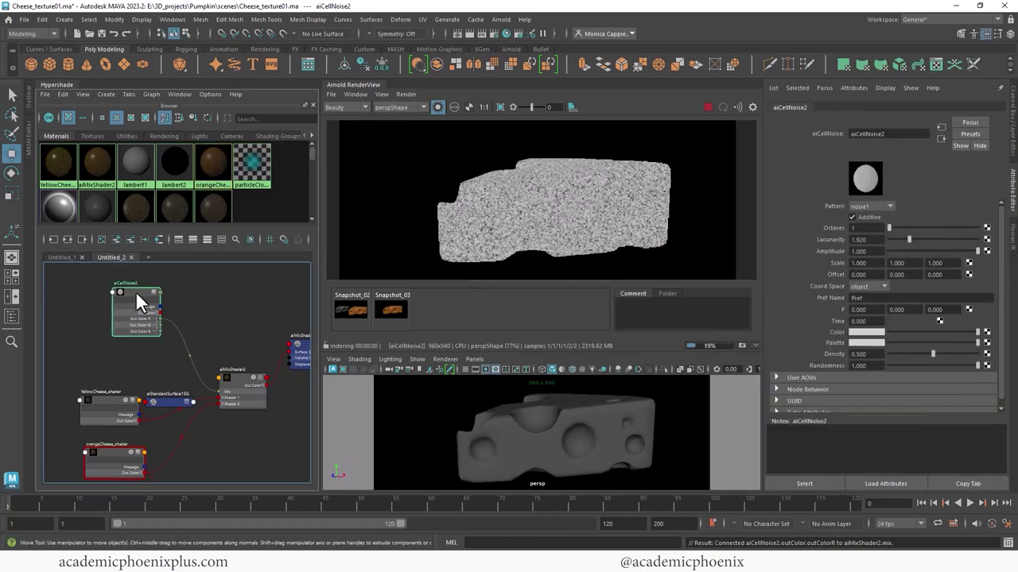
Set the aiCellNoise2 pattern to worley1 and its scale to 0.2 on all axes
left_click(875, 207)
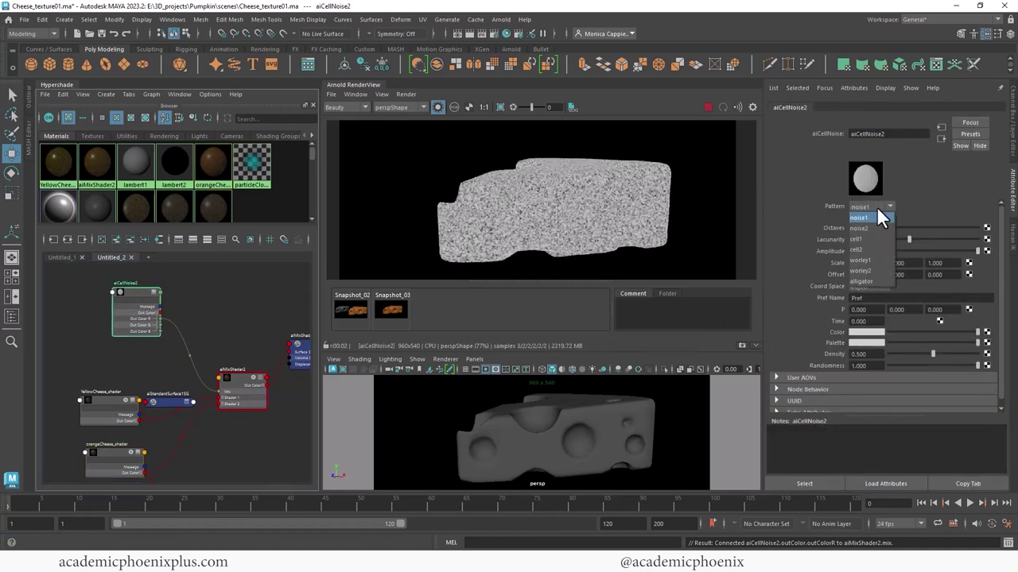
left_click(874, 259)
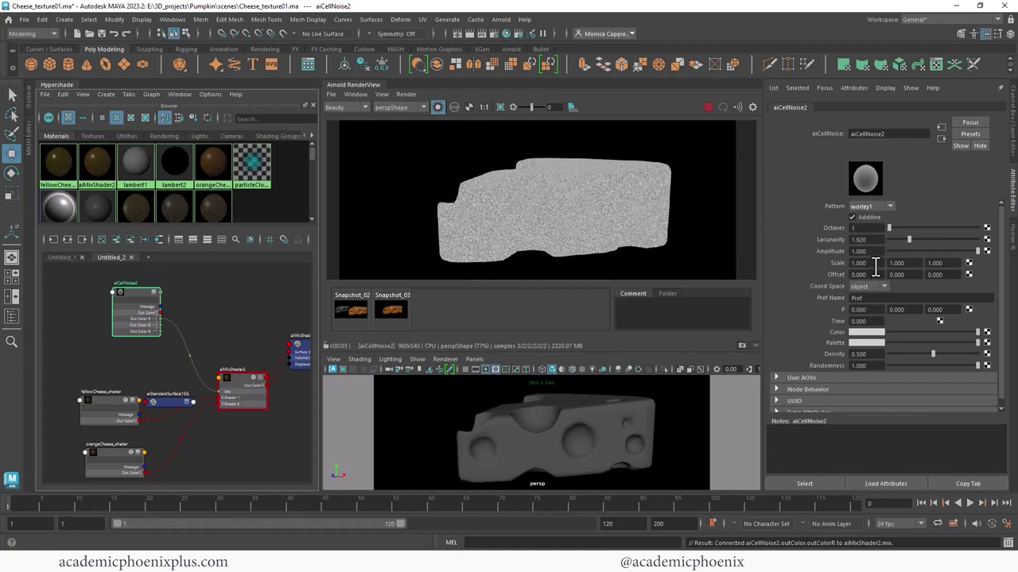
left_click_drag(875, 265, 823, 265)
type("0.2")
key("Tab")
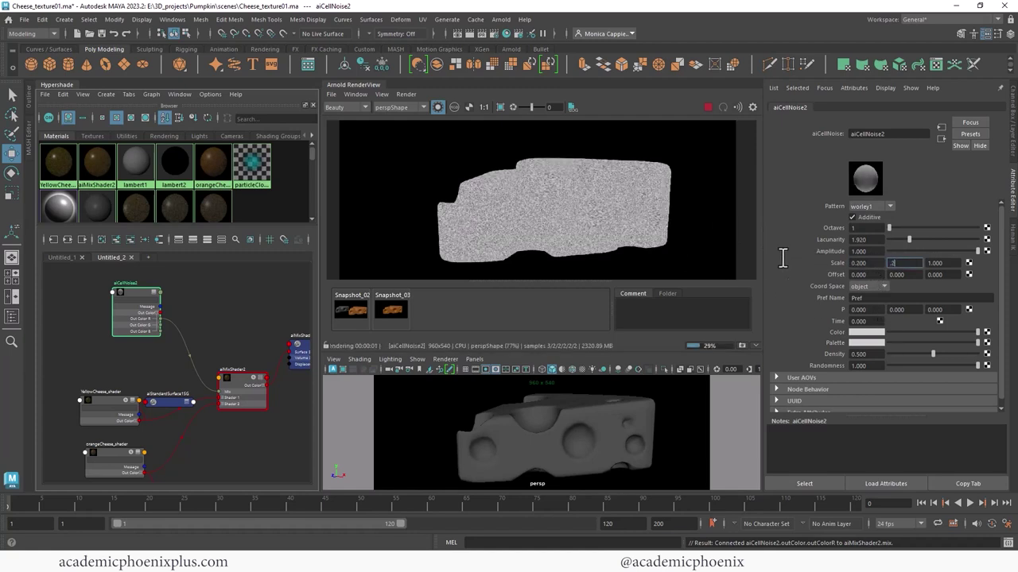
type(".2")
key("Tab")
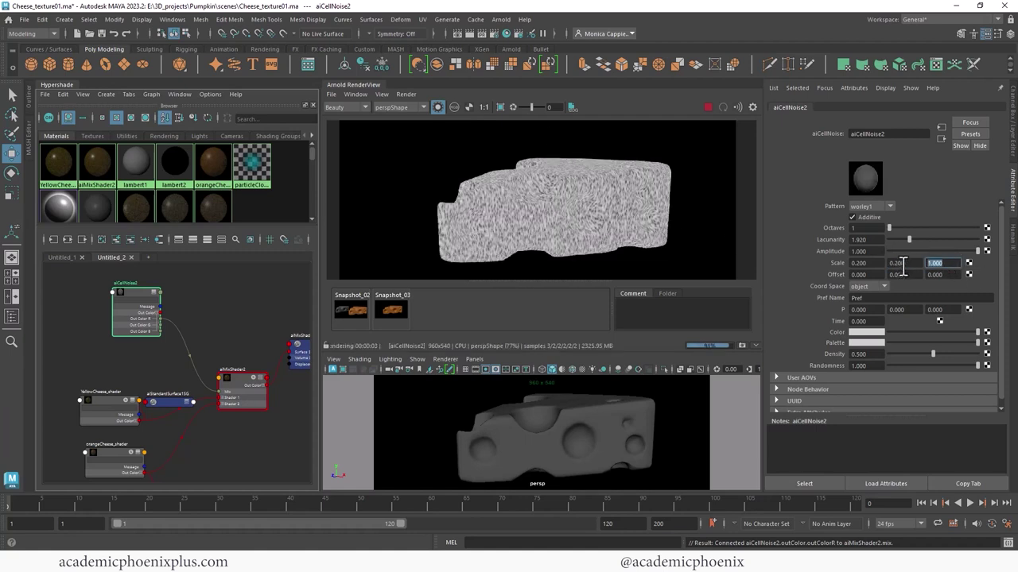
type(".2")
key("Return")
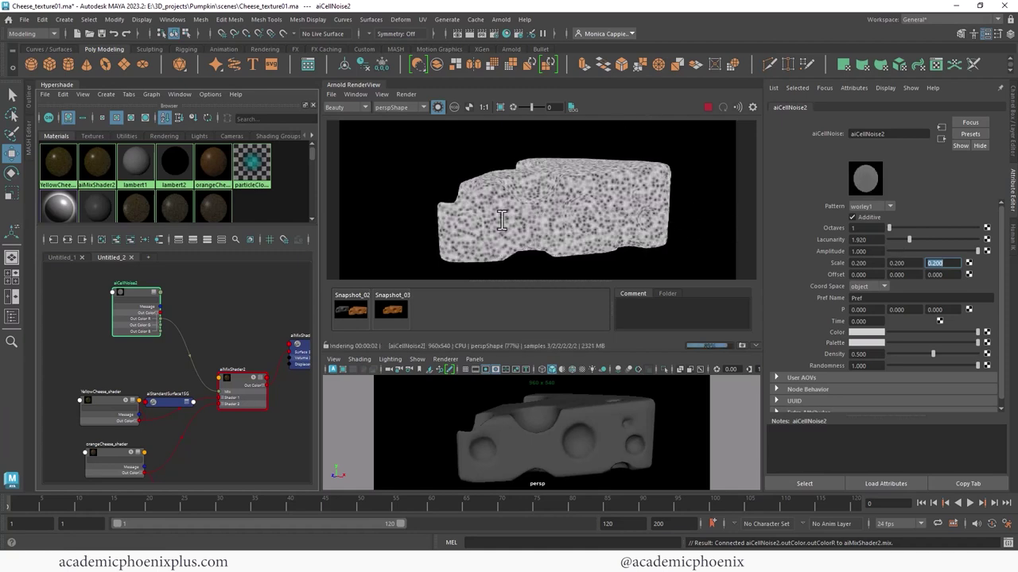
Reduce the aiCellNoise2 scale to 0.1 on all axes
left_click(869, 263)
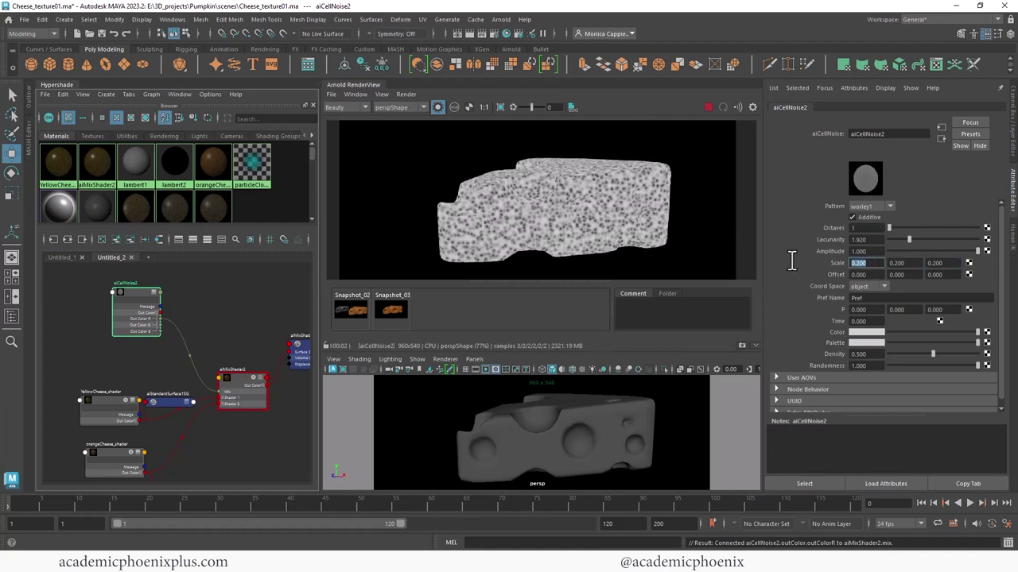
type(".1")
key("Tab")
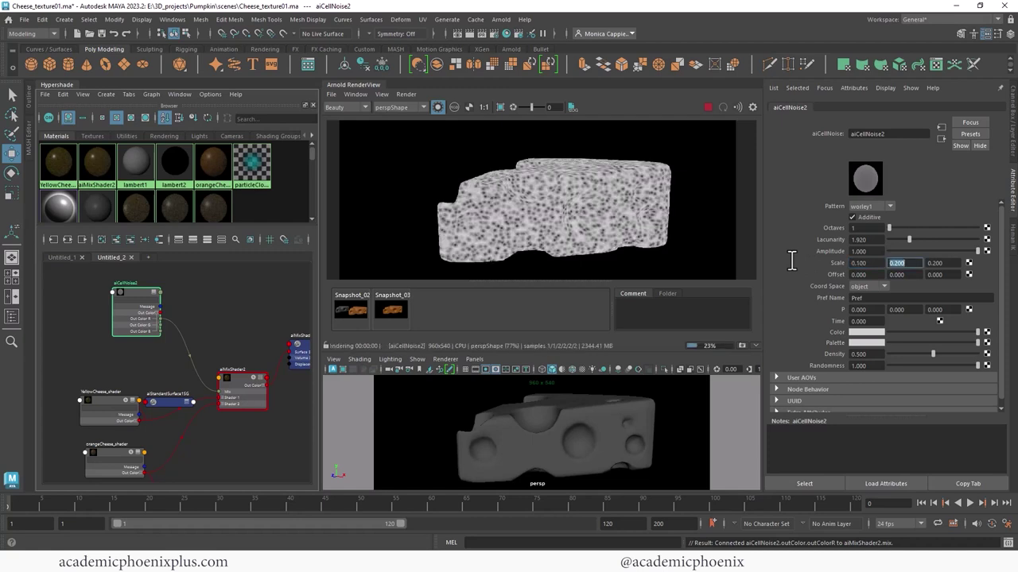
key("Tab")
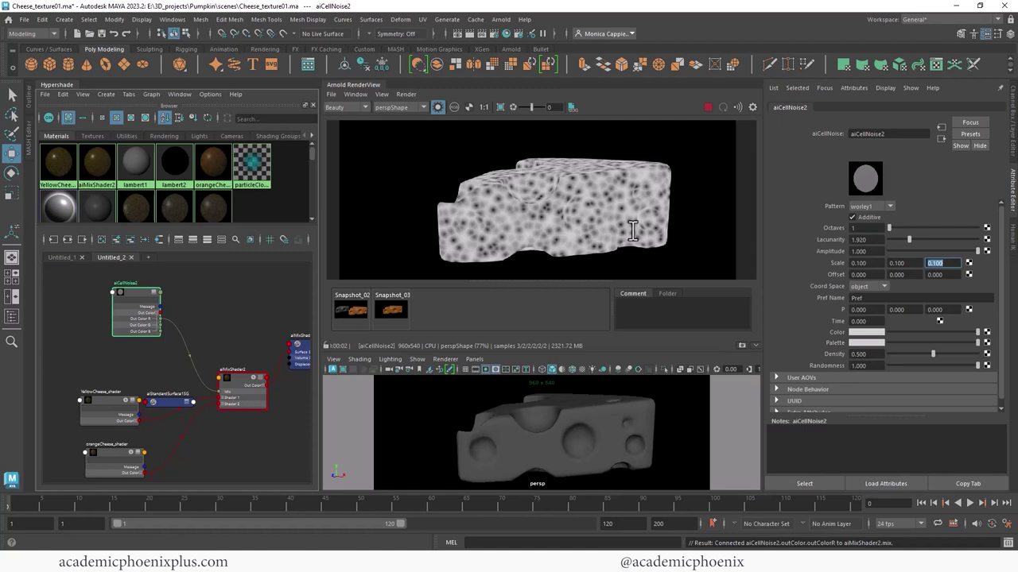
Show the full aiMixShader2 render, save it as Snapshot_04 and compare with Snapshot_03
left_click(248, 377)
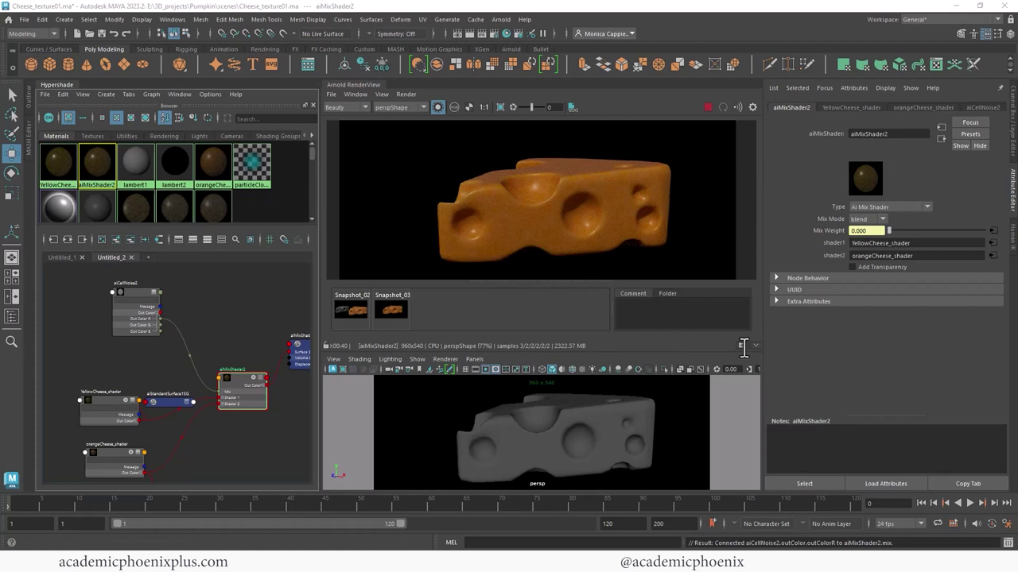
key("F3")
left_click(398, 310)
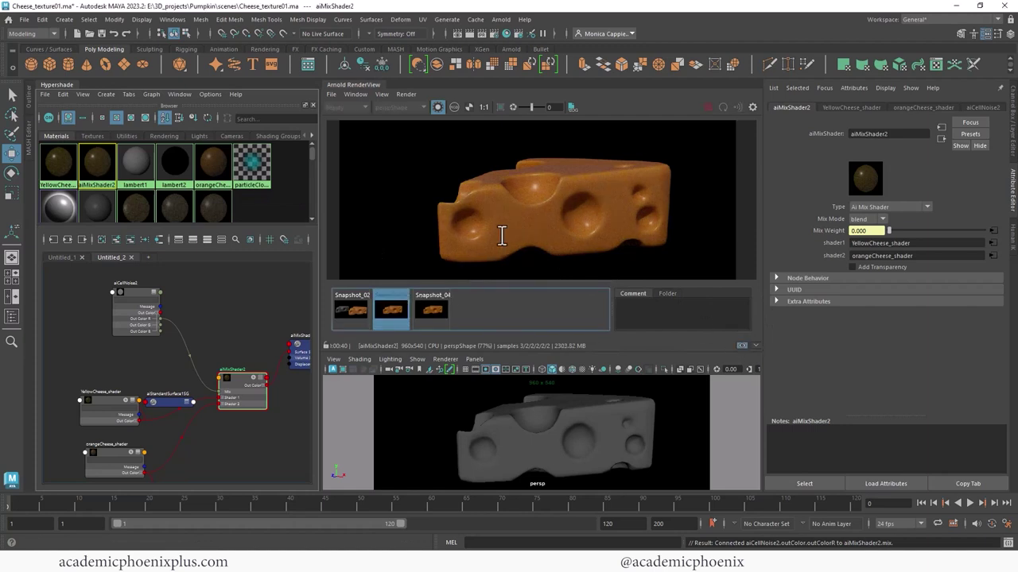
left_click(435, 310)
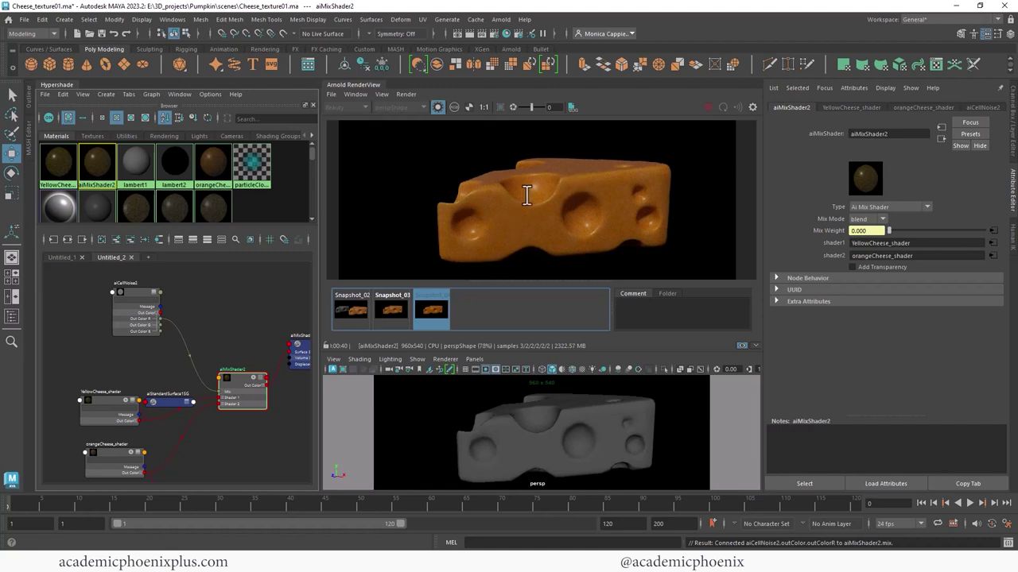
Zoom in to compare Snapshot_03 and Snapshot_04 up close, then select aiCellNoise2
scroll(700, 222, "up", 5)
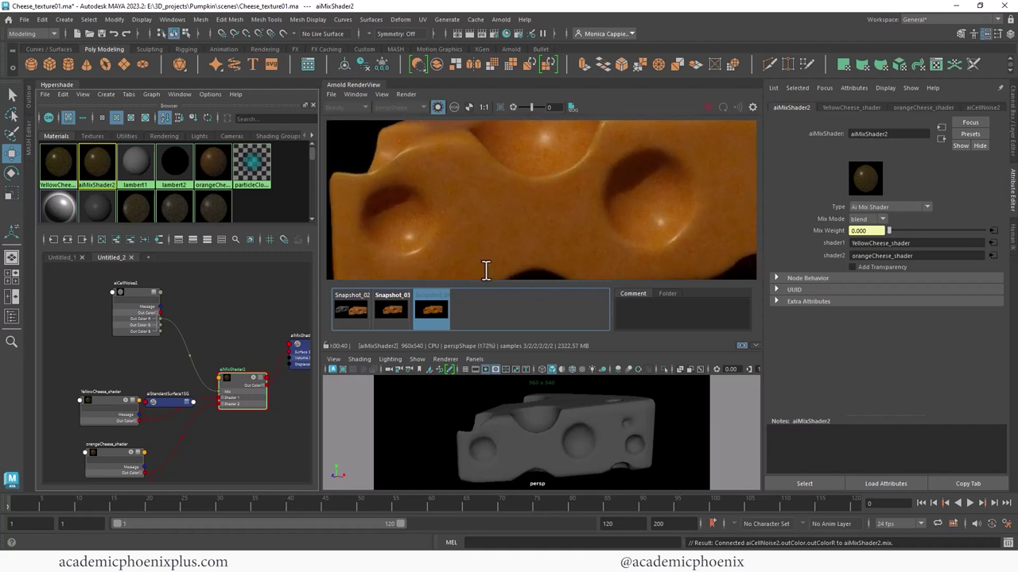
left_click(390, 310)
left_click(429, 317)
scroll(550, 199, "down", 3)
scroll(513, 187, "down", 1)
left_click(141, 289)
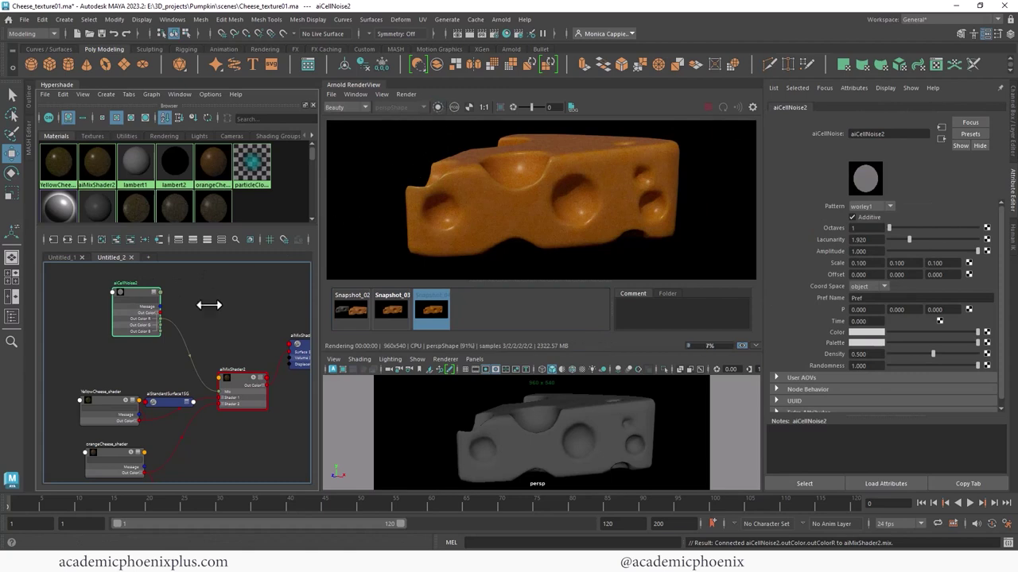
Add an aiRange2 node fed by the cell noise, with its red output driving aiMixShader2's Mix
left_click(234, 311)
key("Tab")
type("airan")
key("Down")
key("Return")
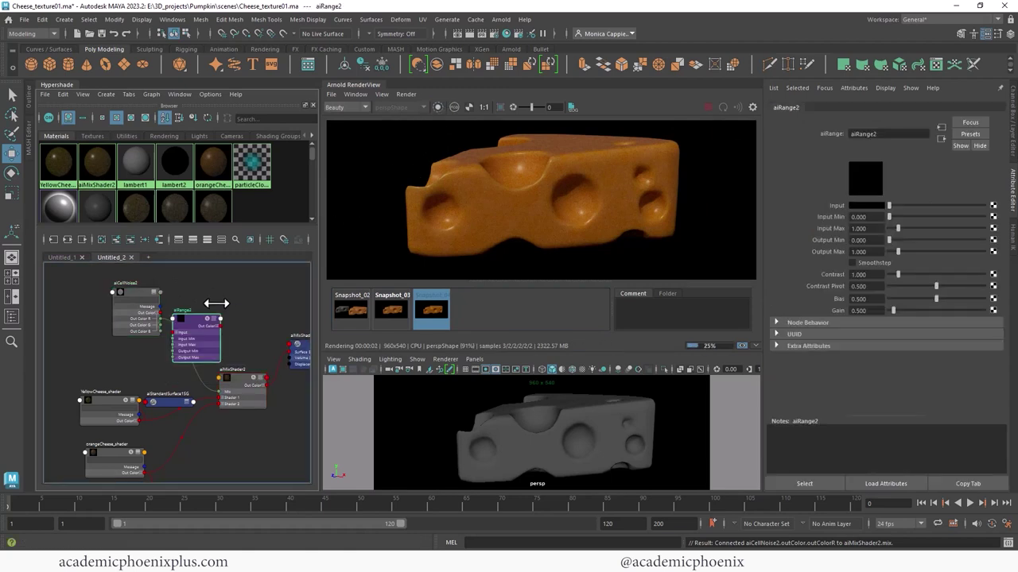
mouse_move(199, 304)
left_mouse_down()
mouse_move(177, 310)
mouse_move(188, 312)
left_mouse_up()
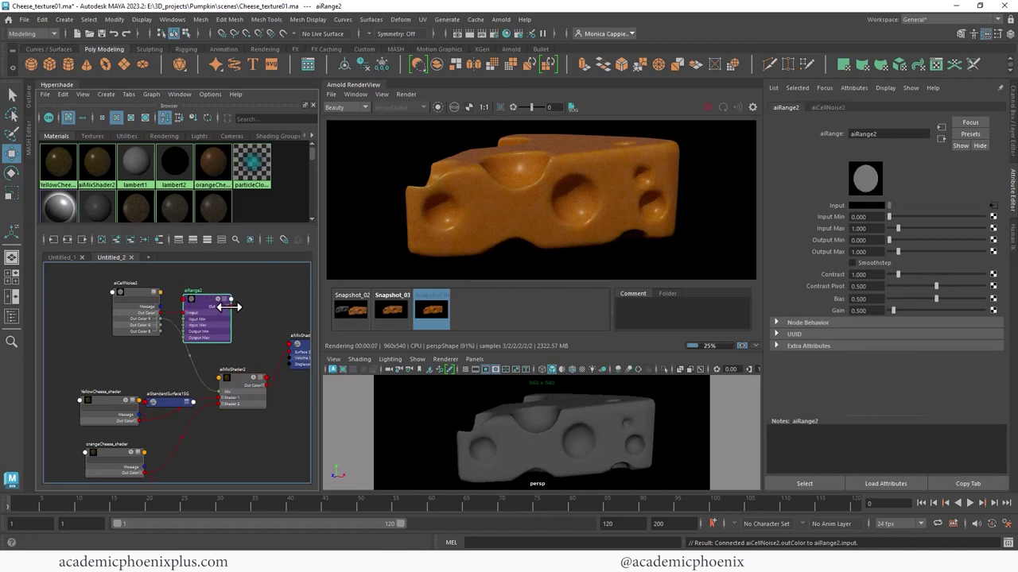
left_click(226, 307)
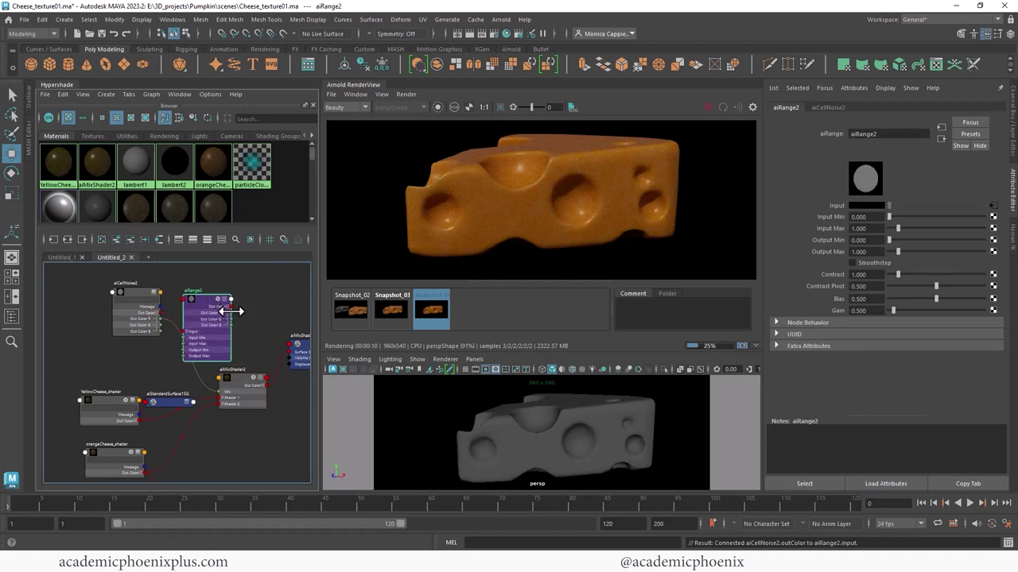
left_click_drag(230, 312, 220, 391)
Return to the live render and raise aiRange2's Input Min to about 0.34
left_click_drag(198, 287, 183, 283)
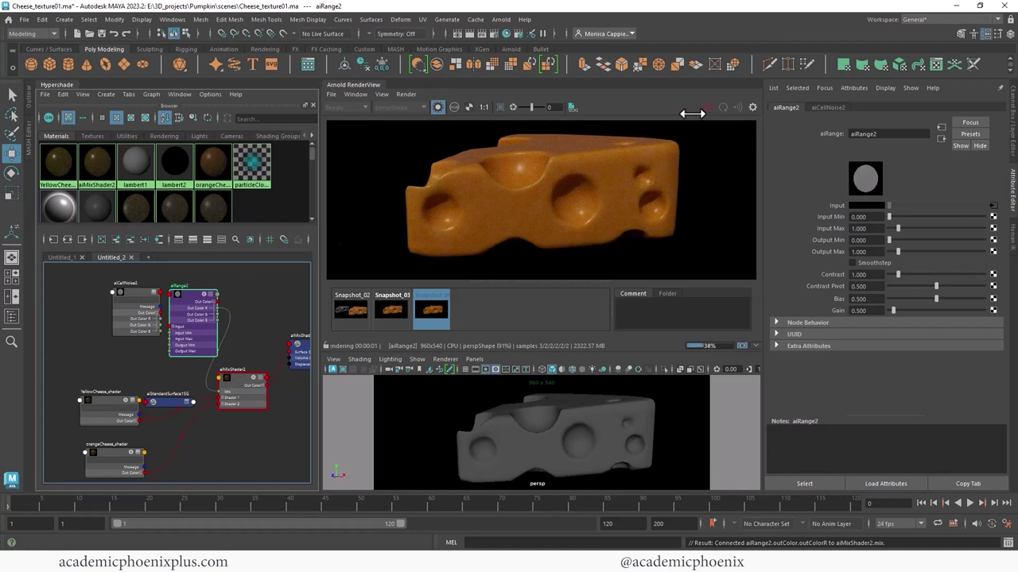
left_click(431, 309)
left_click_drag(132, 292, 86, 294)
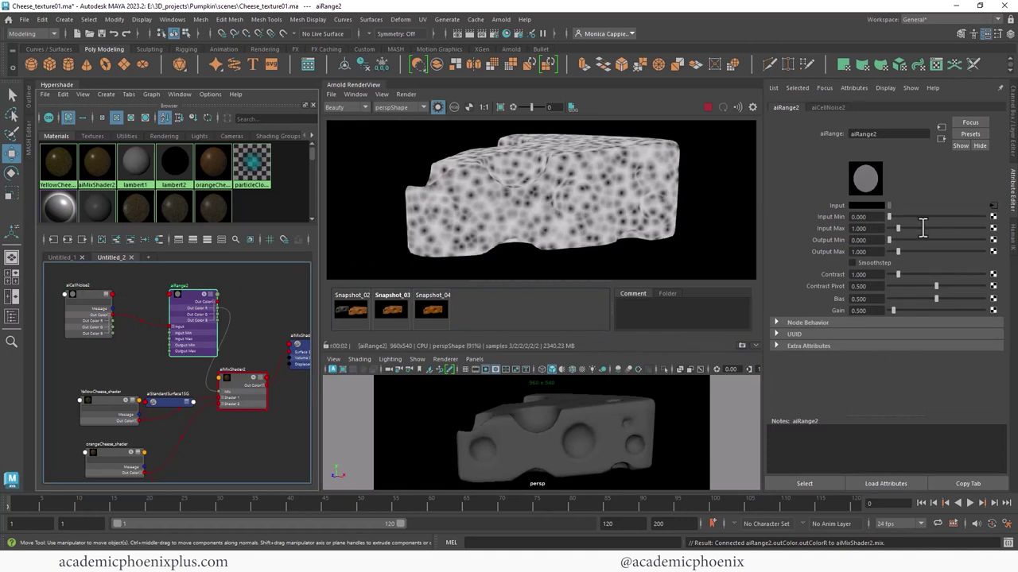
left_click(891, 217)
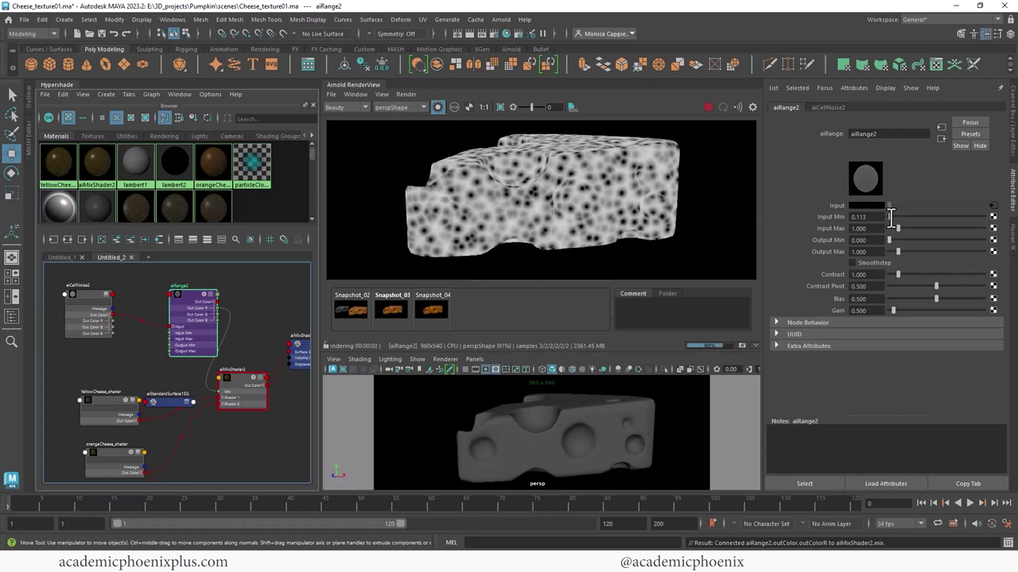
left_click(892, 217)
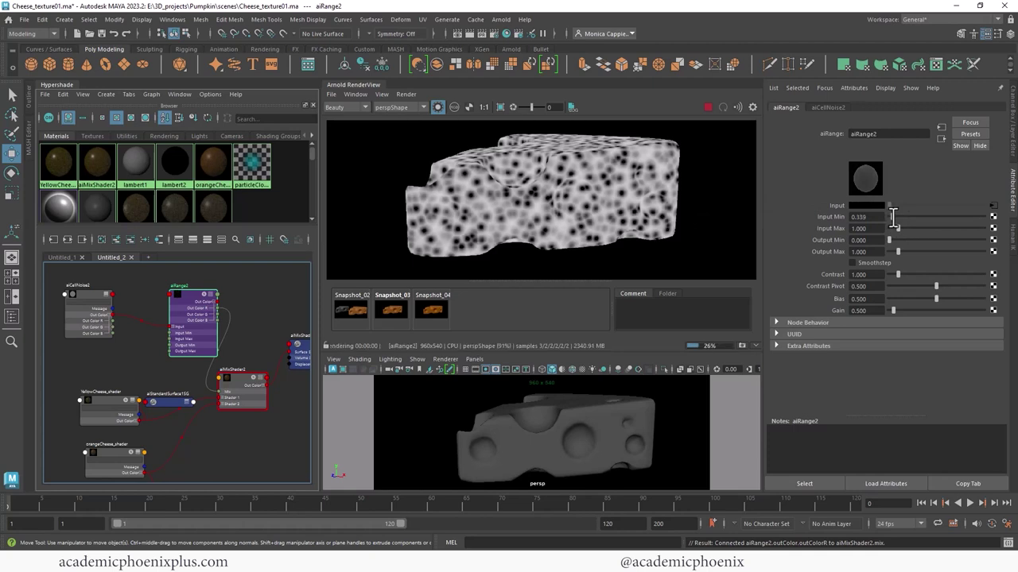
left_click(241, 380)
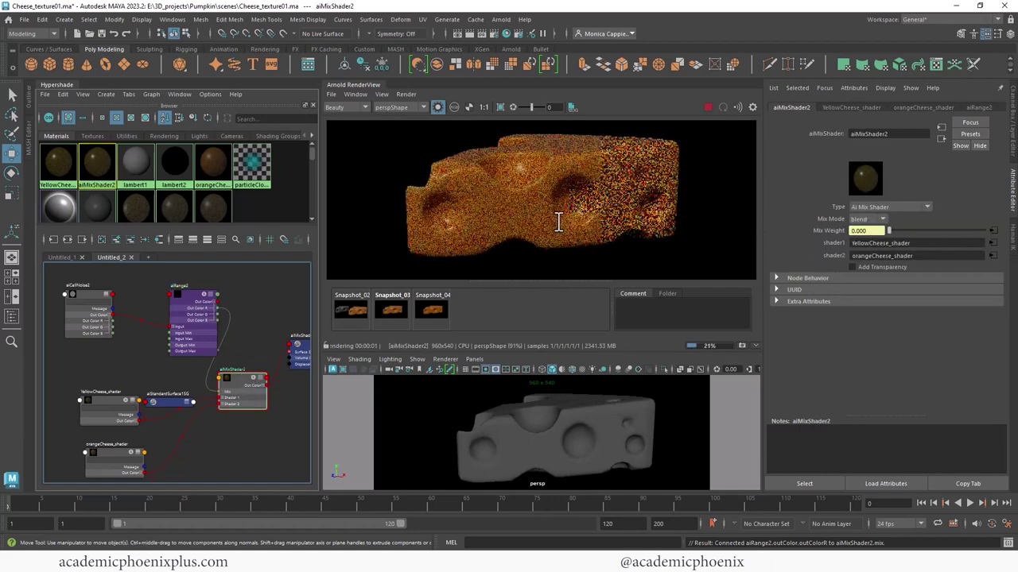
Restrict rendering to a region over the cheese's left holes
left_click(500, 106)
left_click_drag(466, 188, 606, 256)
left_click(449, 173)
left_click_drag(454, 151, 595, 233)
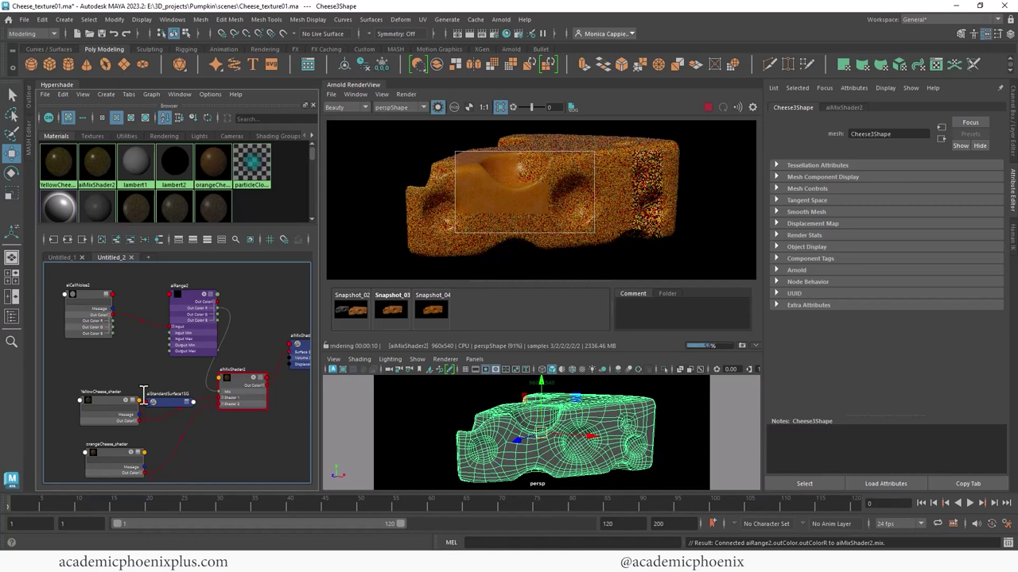
Make YellowCheese_shader's base colour magenta with subsurface weight 0
left_click_drag(105, 398, 103, 386)
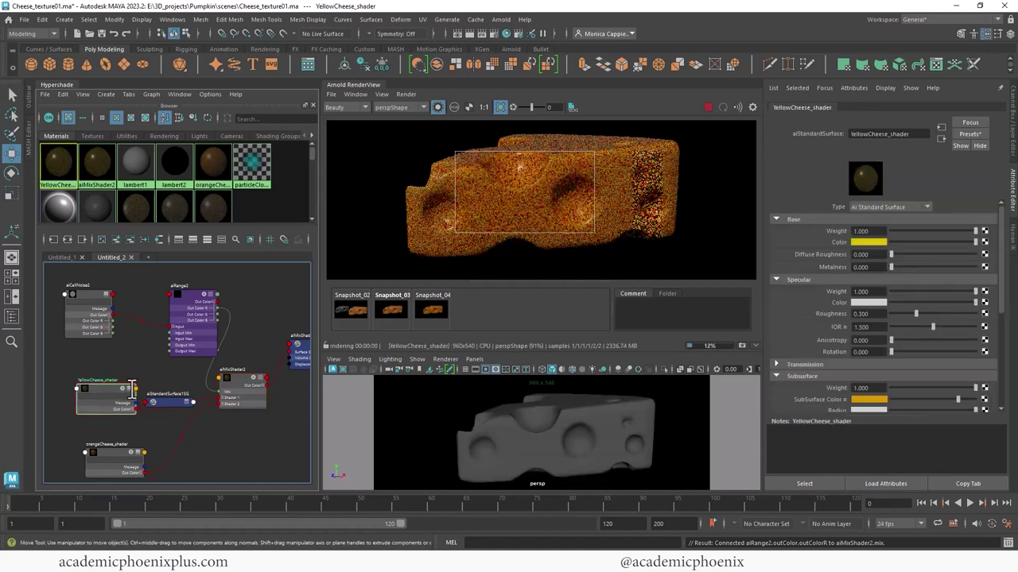
left_click(866, 242)
left_click(887, 215)
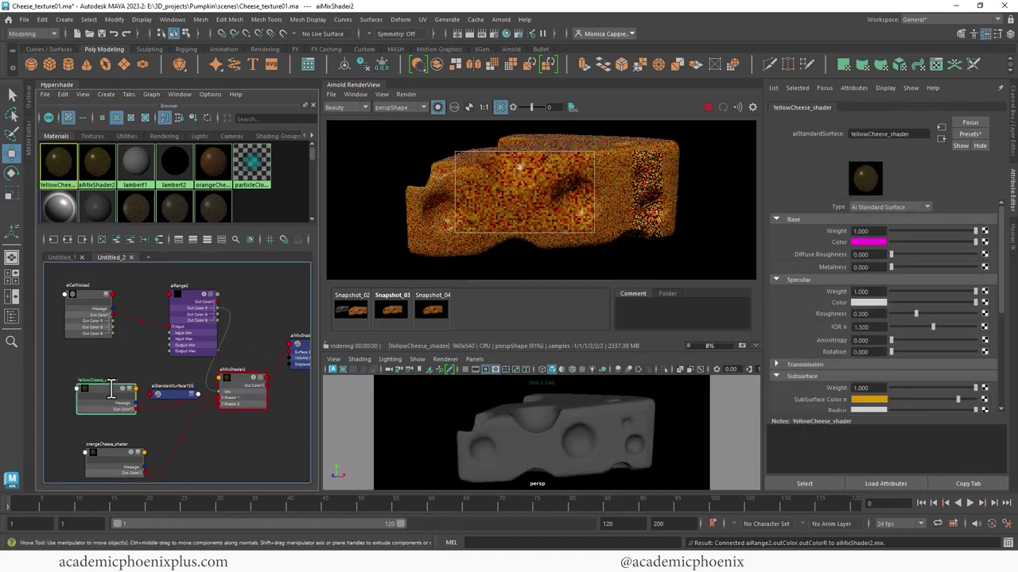
left_click_drag(920, 388, 882, 388)
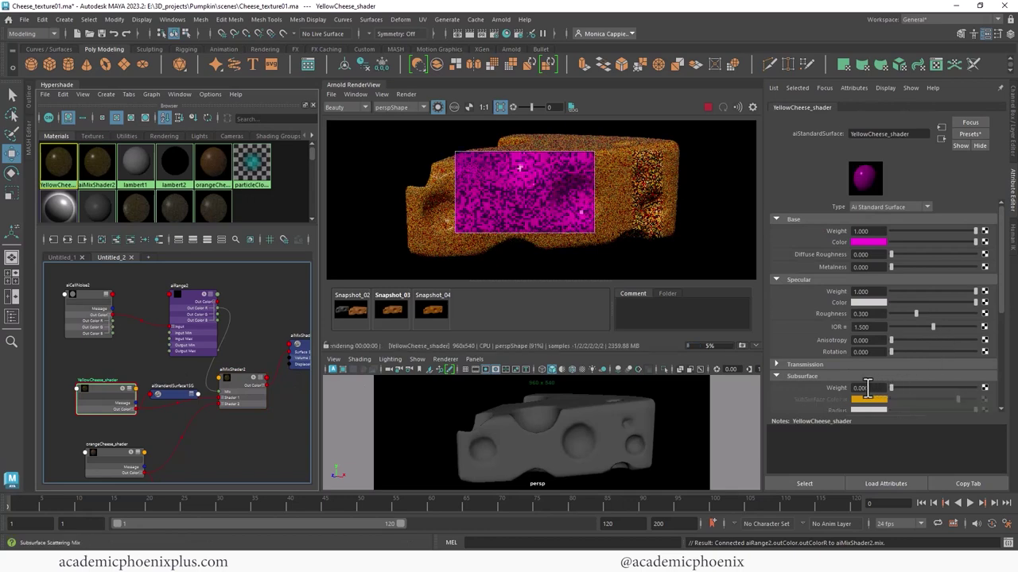
left_click(238, 380)
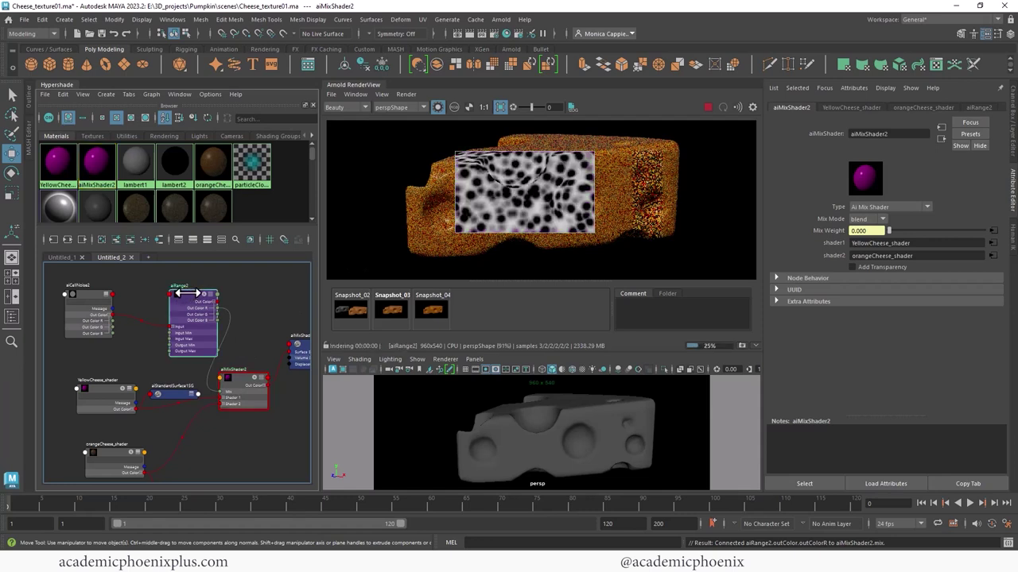
Set aiRange2's Input Max to 0.5, preview the mix and open YellowCheese_shader's colour picker
left_click(181, 296)
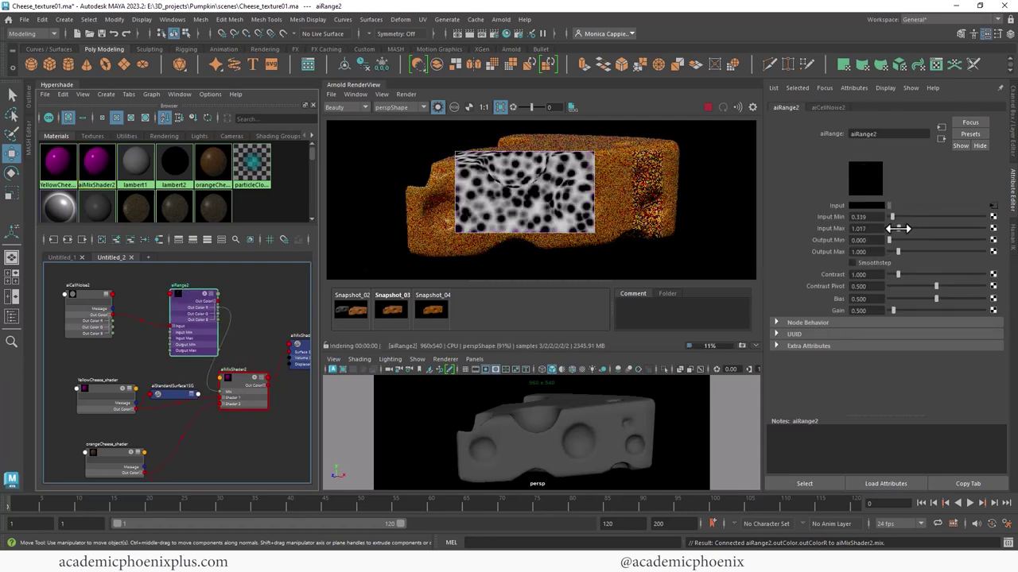
mouse_move(897, 228)
left_mouse_down()
mouse_move(891, 217)
mouse_move(897, 228)
left_mouse_up()
type("0.5")
key("Return")
left_click(244, 380)
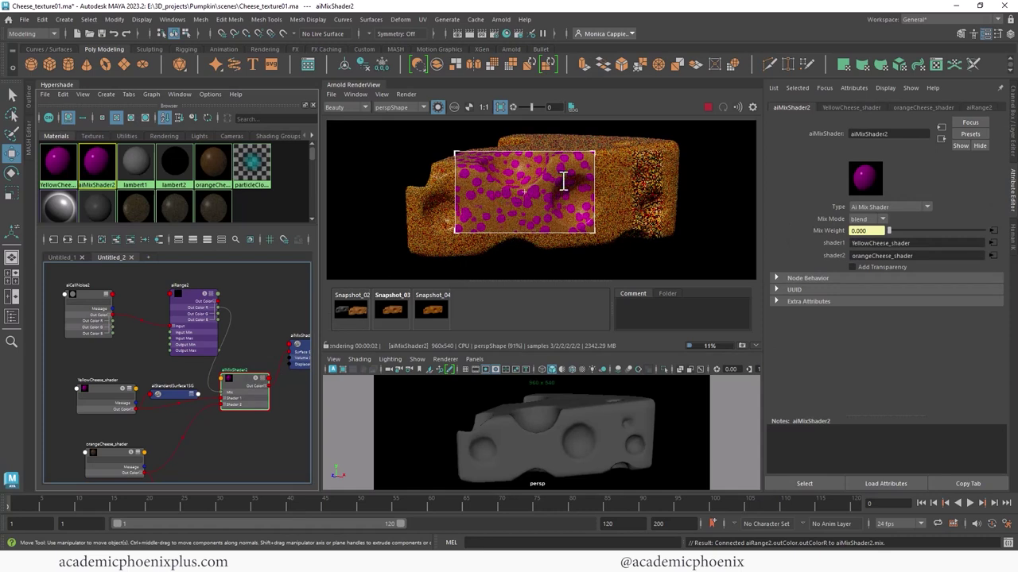
left_click(125, 402)
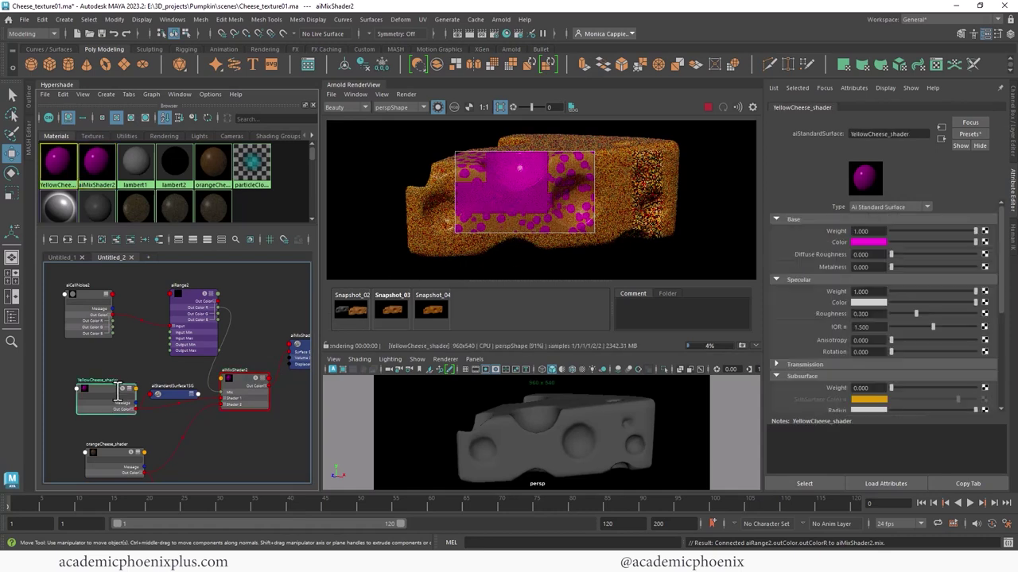
left_click(868, 242)
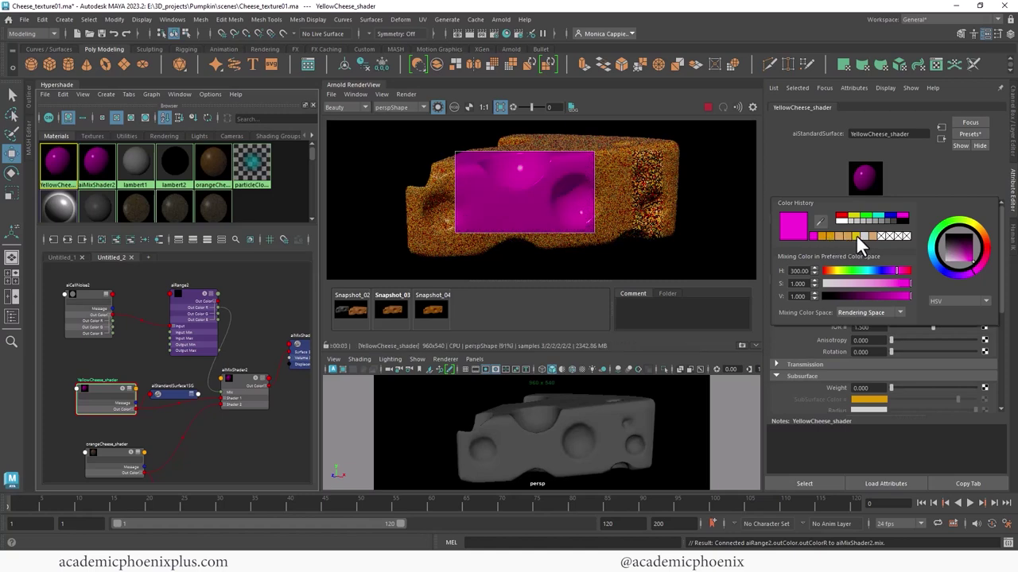
Make YellowCheese_shader yellow with subsurface weight 0.637 and a less saturated subsurface colour
left_click(856, 235)
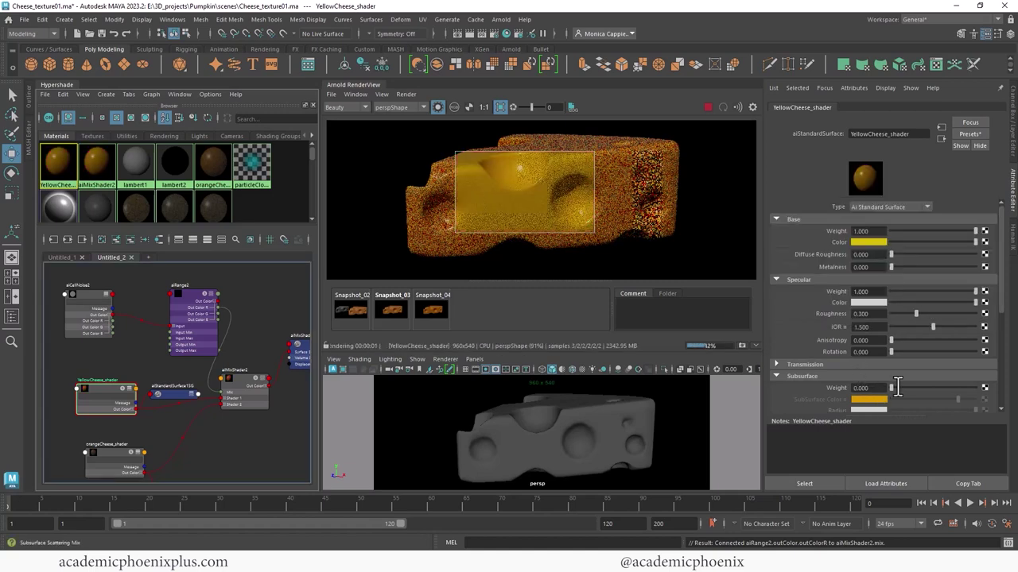
left_click(923, 388)
left_click_drag(922, 388, 943, 388)
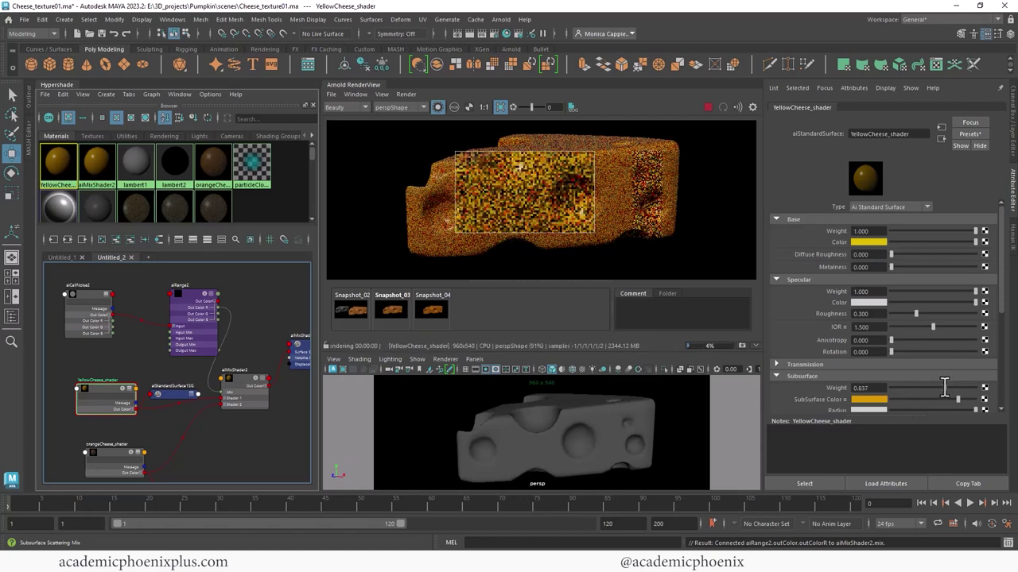
left_click(878, 399)
left_click_drag(906, 438, 891, 436)
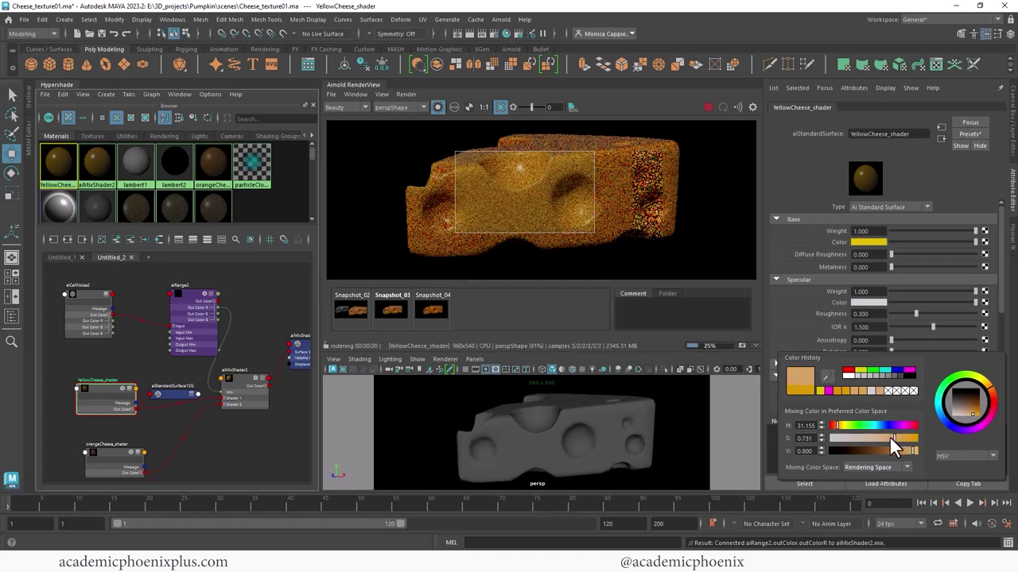
Select aiMixShader2 and restart the IPR render
left_click(232, 376)
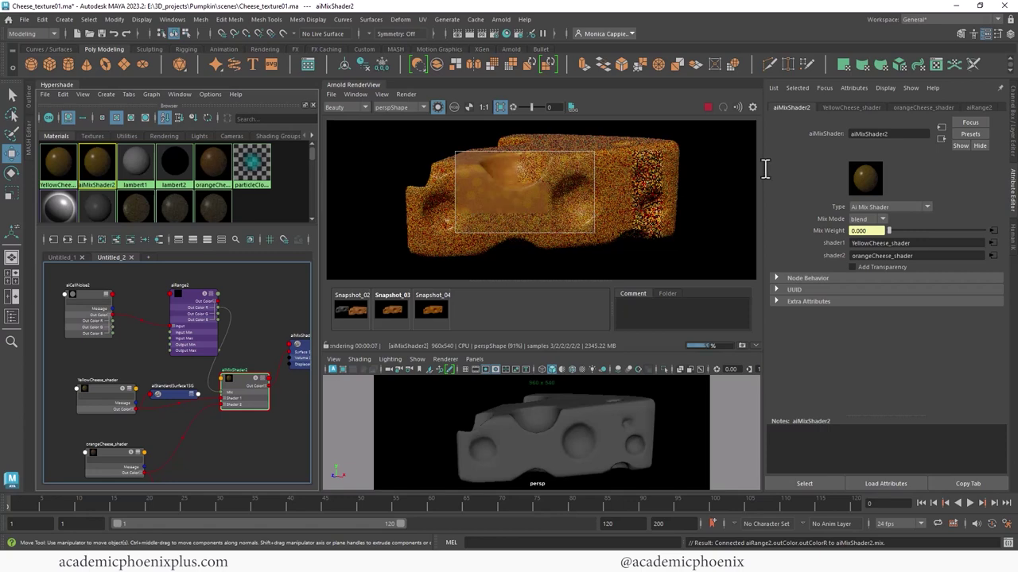
left_click(706, 108)
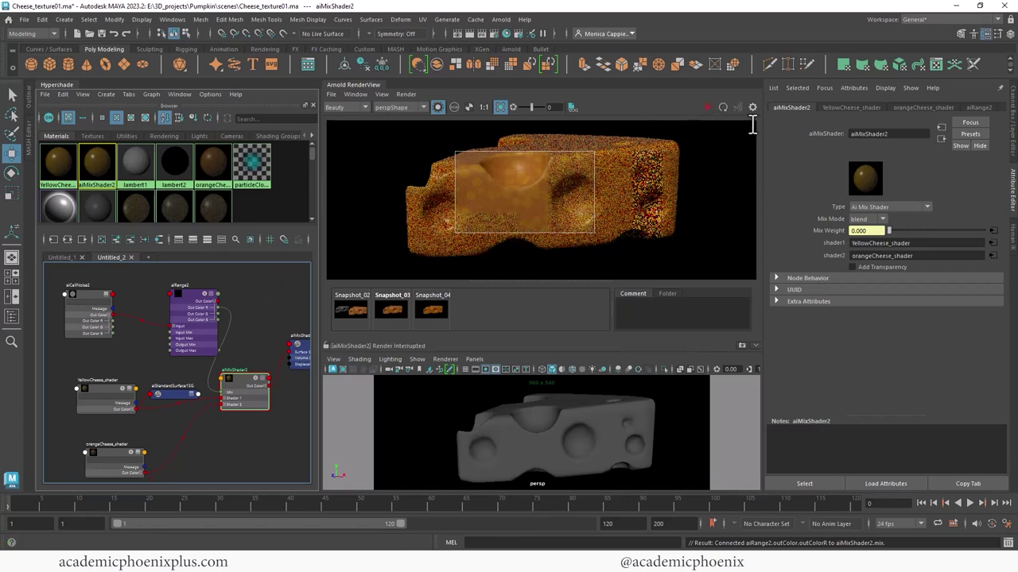
left_click(706, 107)
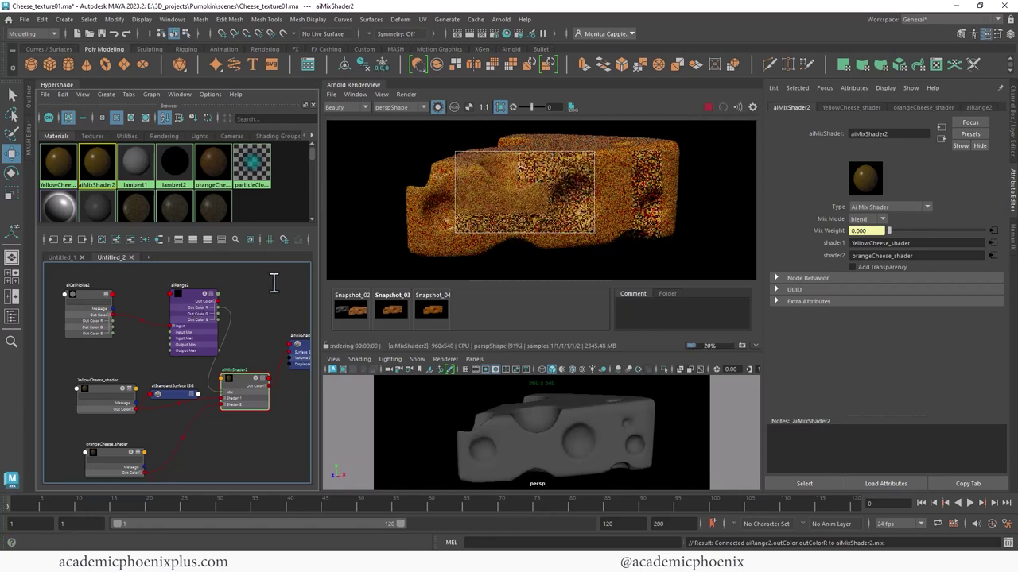
Set aiRange2 to Input Min 0.2 and Input Max 0.9, then select aiMixShader2 to re-render
left_click(176, 302)
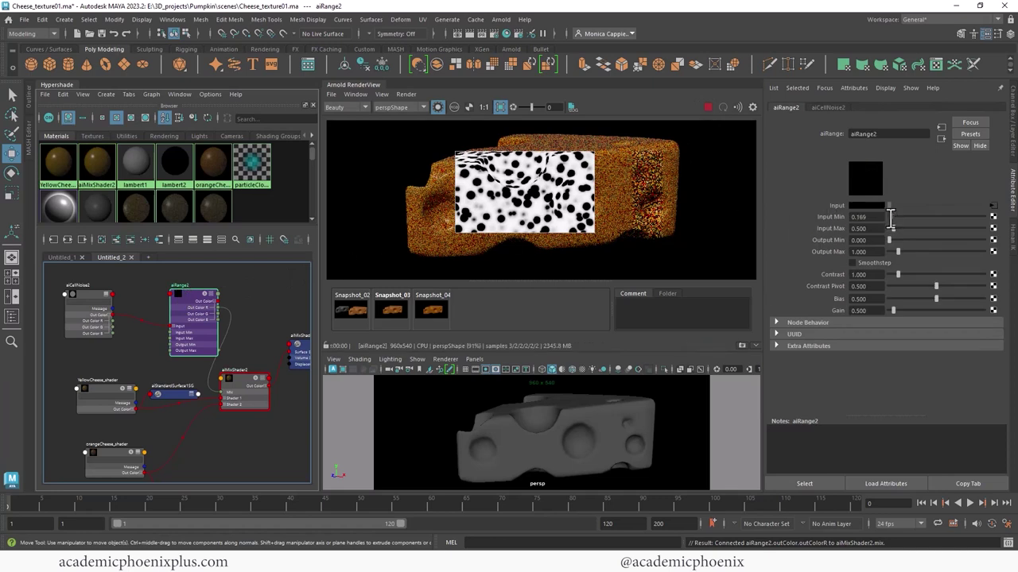
type("0.2")
key("Tab")
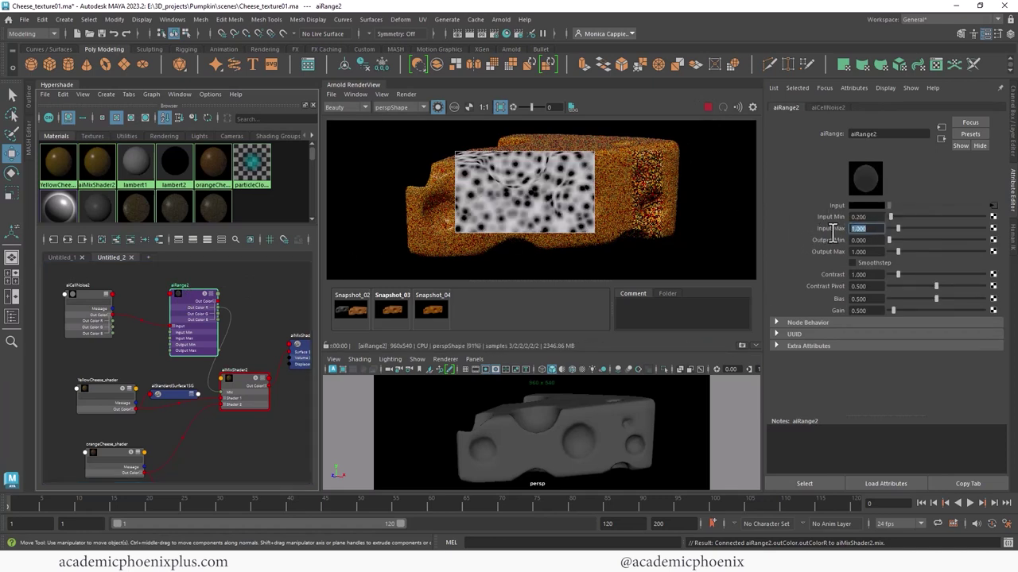
type("0.9")
key("Return")
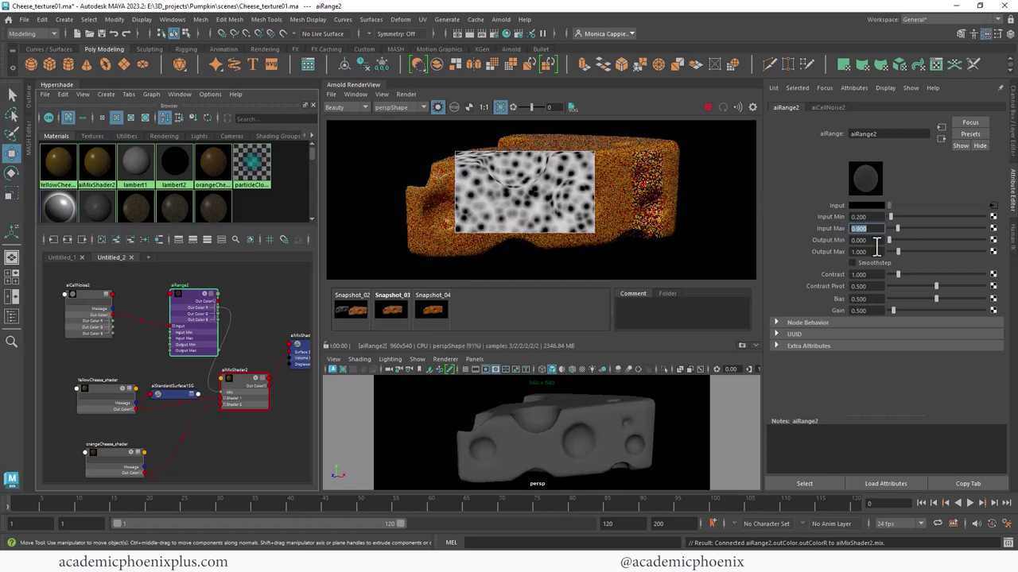
left_click(262, 386)
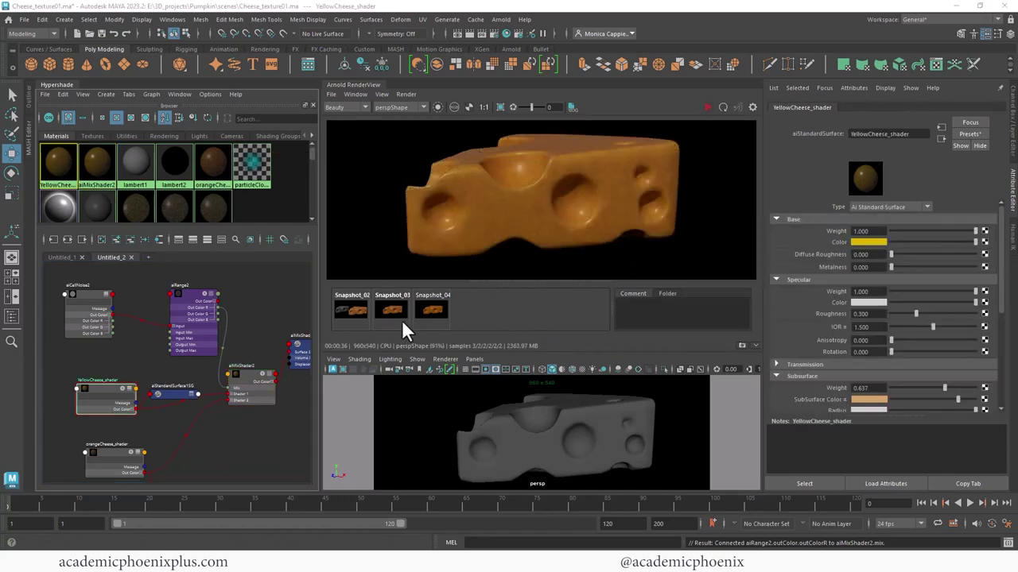
Compare the render against Snapshot_04 and Snapshot_03
left_click(425, 310)
left_click(394, 308)
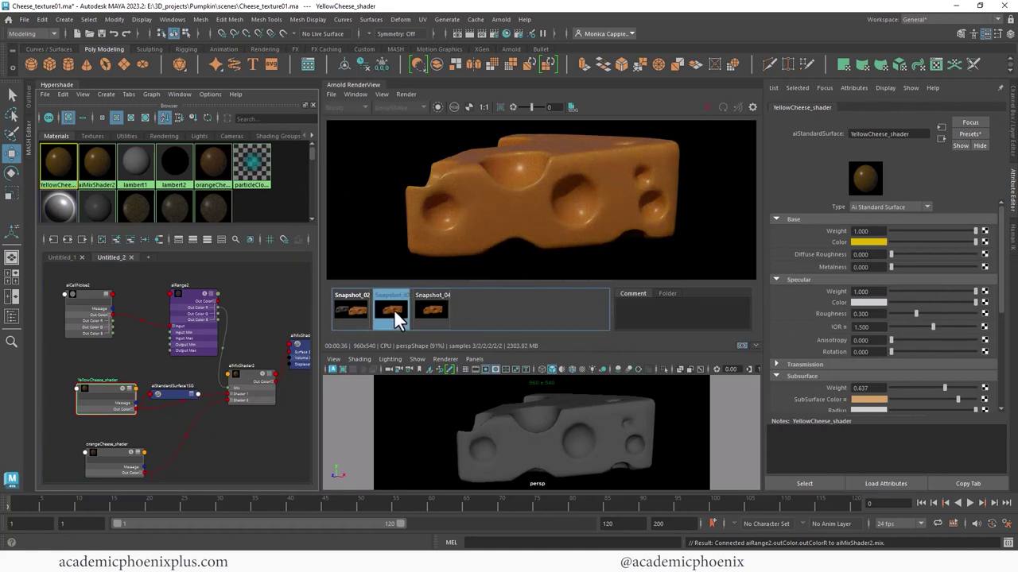
left_click(427, 311)
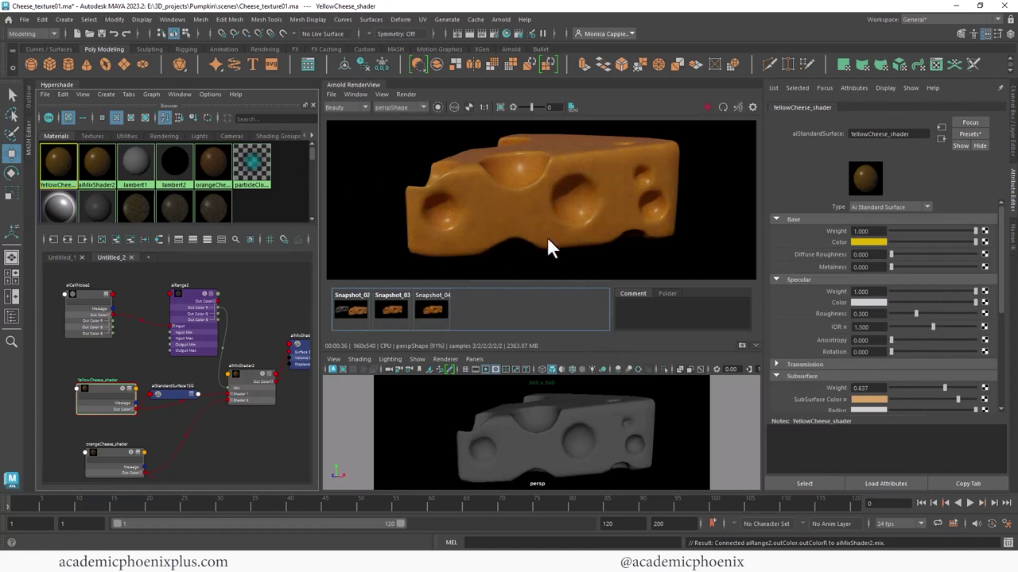
Select YellowCheese_shader and expand its Geometry section to reach bump mapping
middle_click_drag(275, 317, 309, 277, "alt")
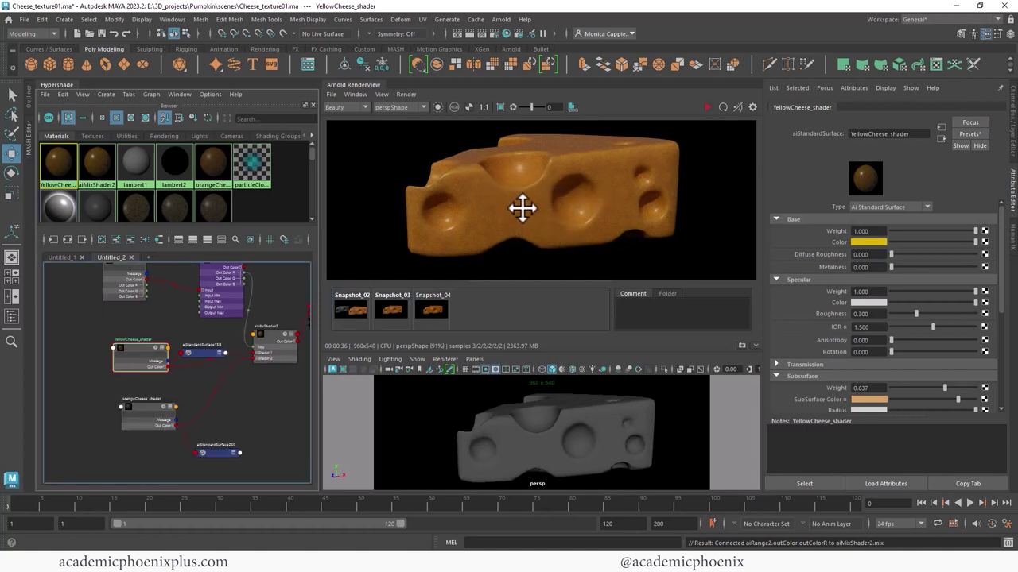
middle_click_drag(168, 360, 212, 350, "alt")
left_click_drag(189, 384, 179, 379)
left_click(185, 327)
left_click_drag(1001, 297, 994, 371)
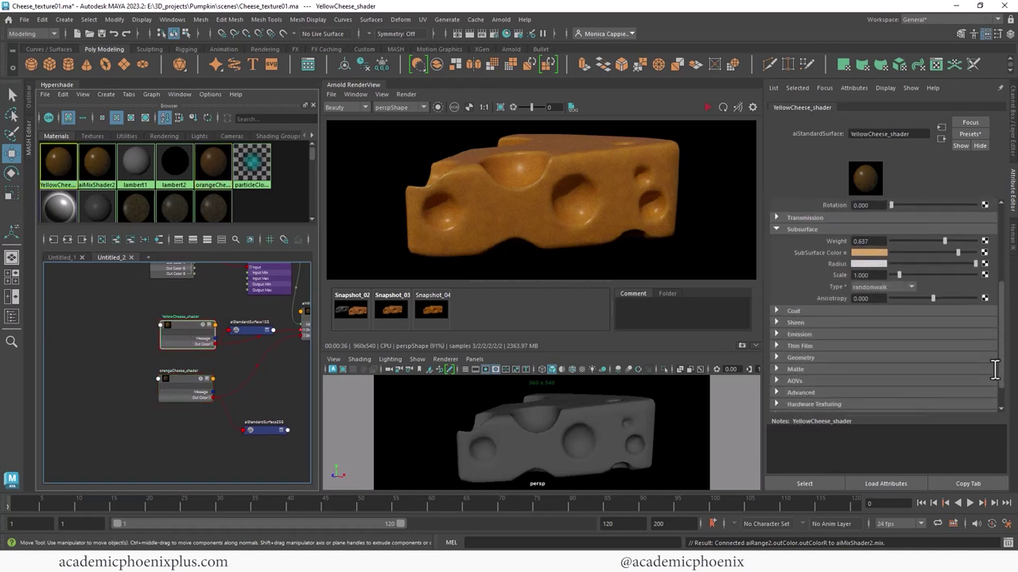
left_click(829, 357)
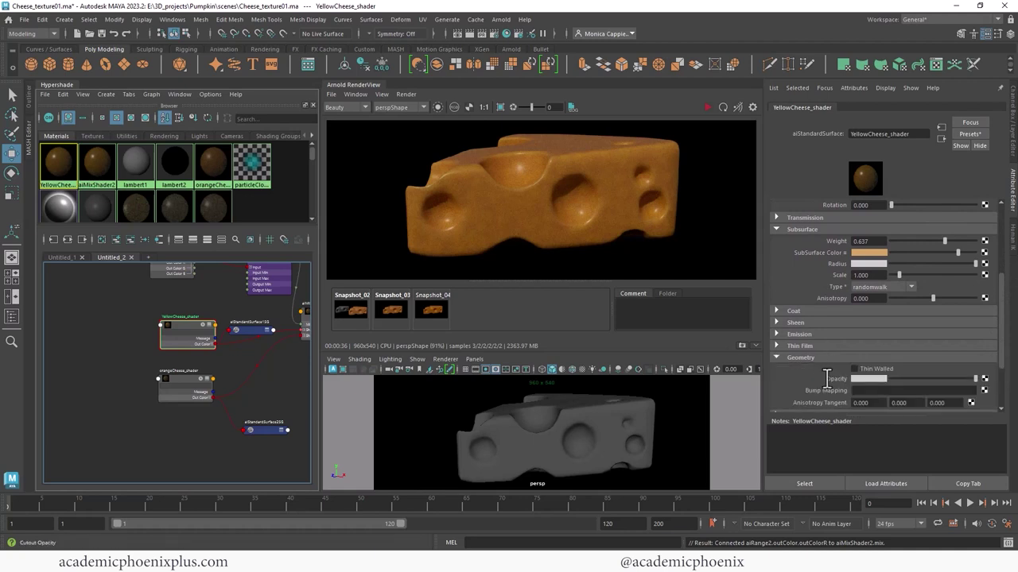
Create an aiNoise texture for YellowCheese_shader's Bump Mapping
left_click(984, 390)
left_click(310, 212)
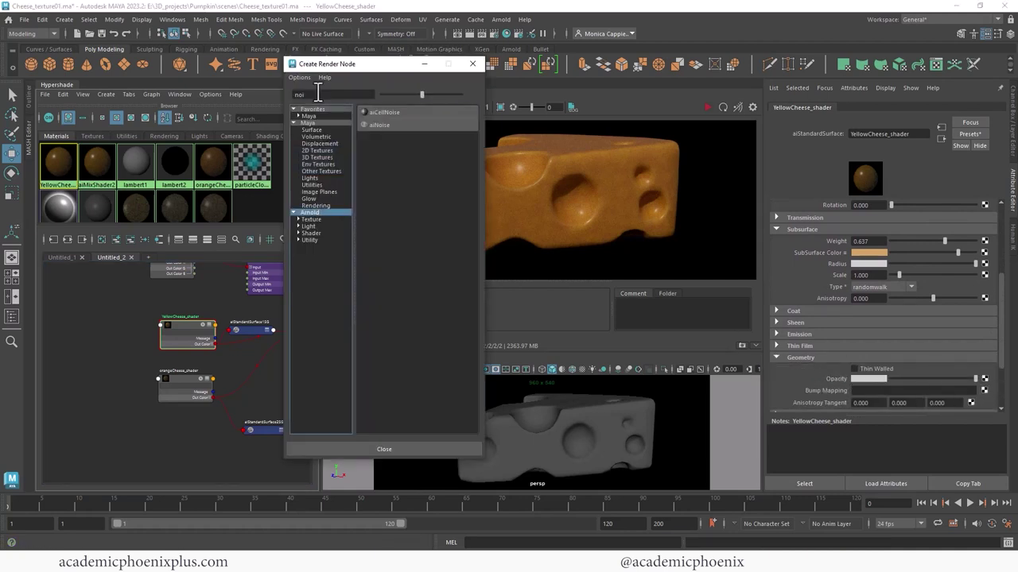
left_click(314, 93)
key("BackSpace")
key("BackSpace")
type("p")
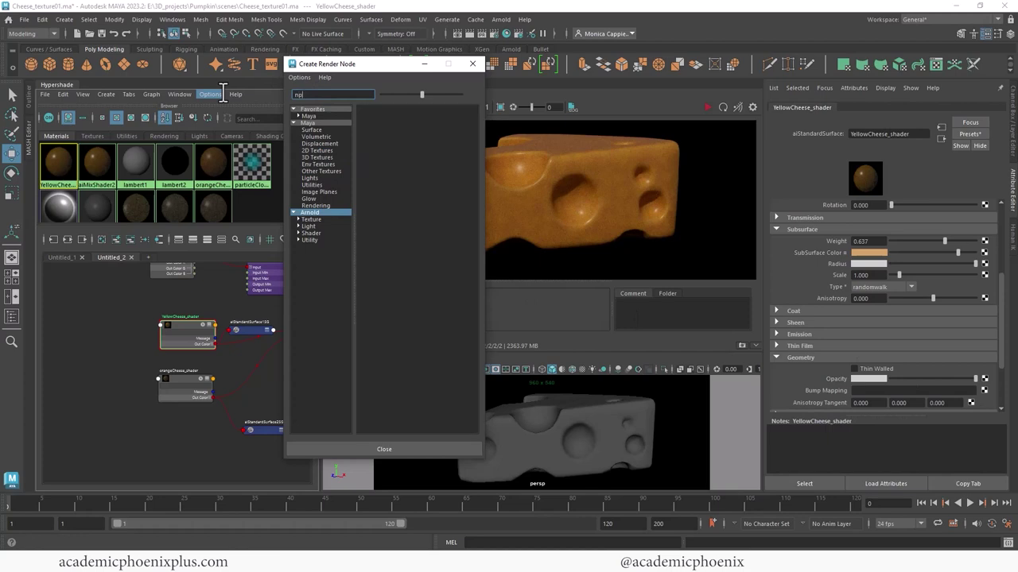
key("BackSpace")
type("o")
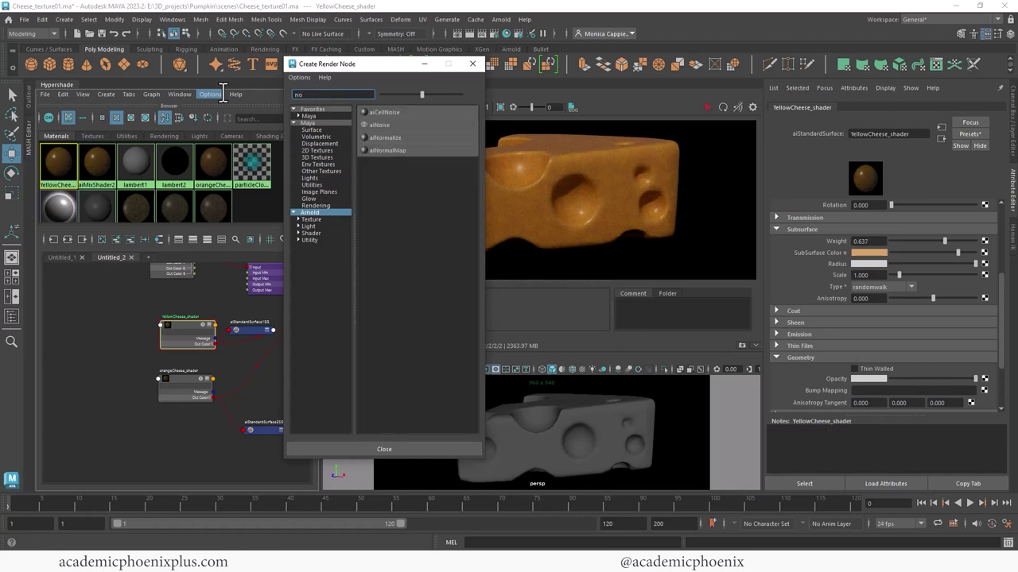
left_click(381, 124)
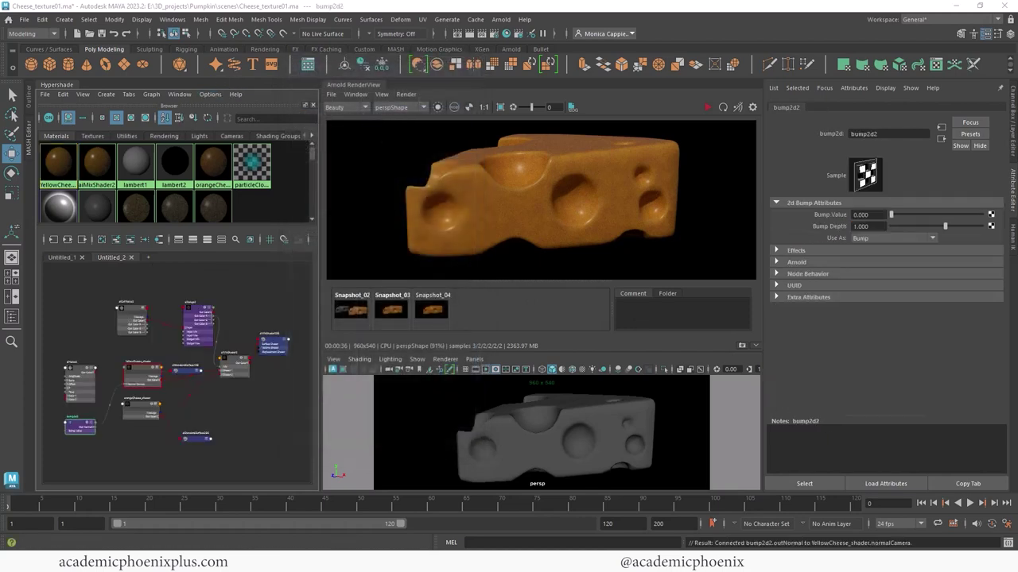
Connect aiNoise2's outColorR to bump2d2's bumpValue, then select YellowCheese_shader
left_click_drag(199, 164, 418, 116)
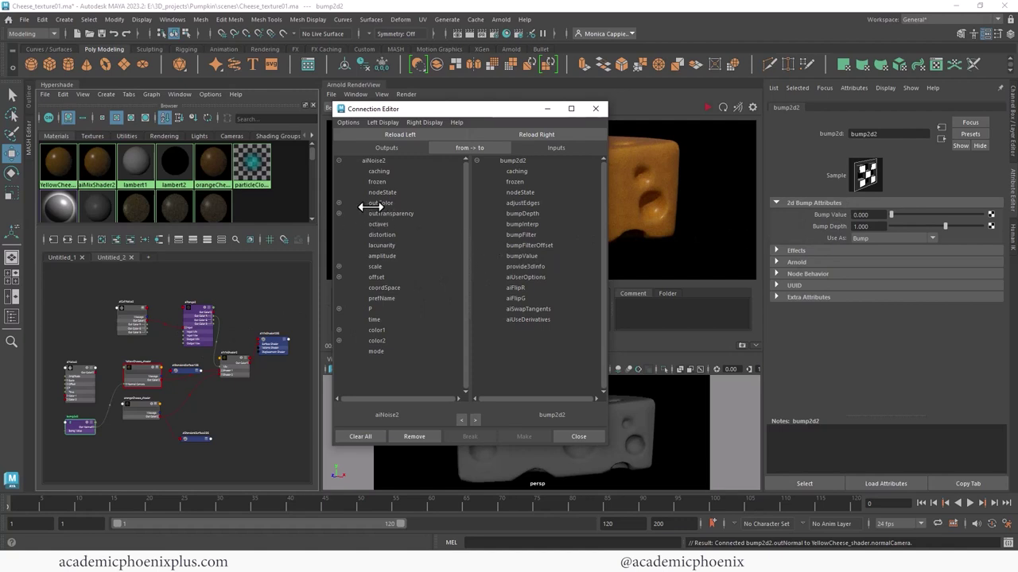
left_click(338, 204)
left_click(391, 213)
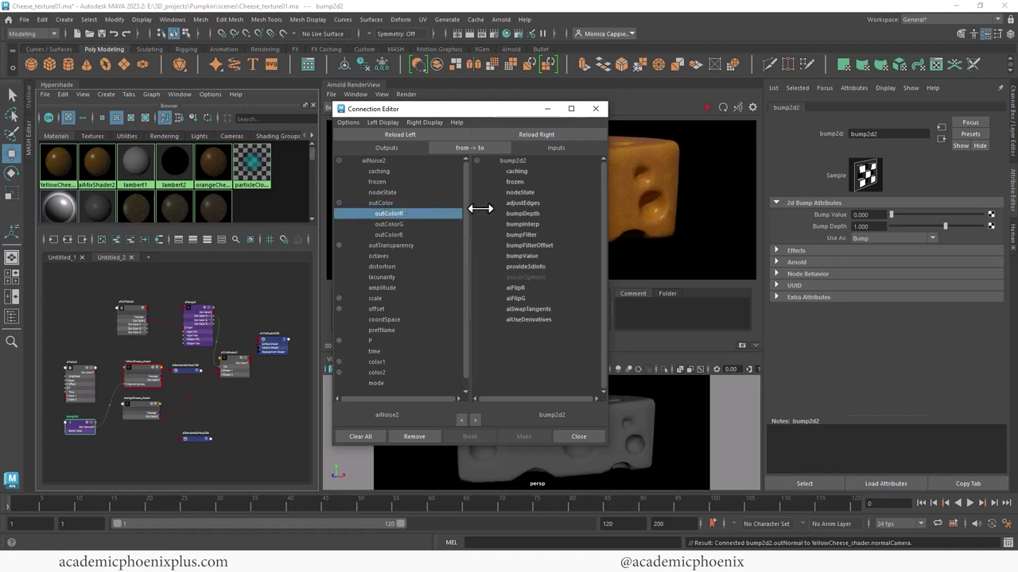
left_click(529, 256)
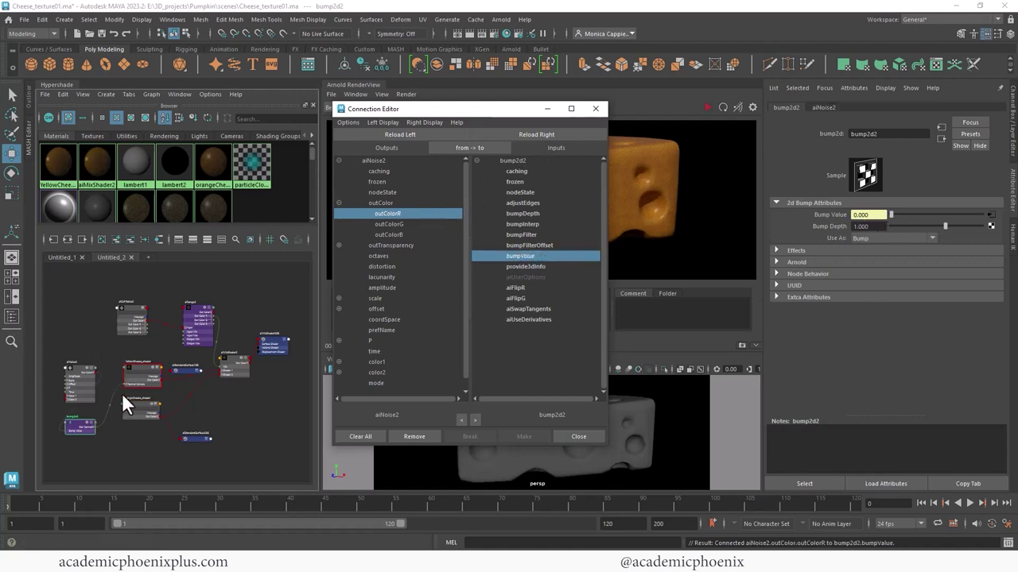
middle_click_drag(130, 348, 174, 336)
scroll(228, 401, "up", 3)
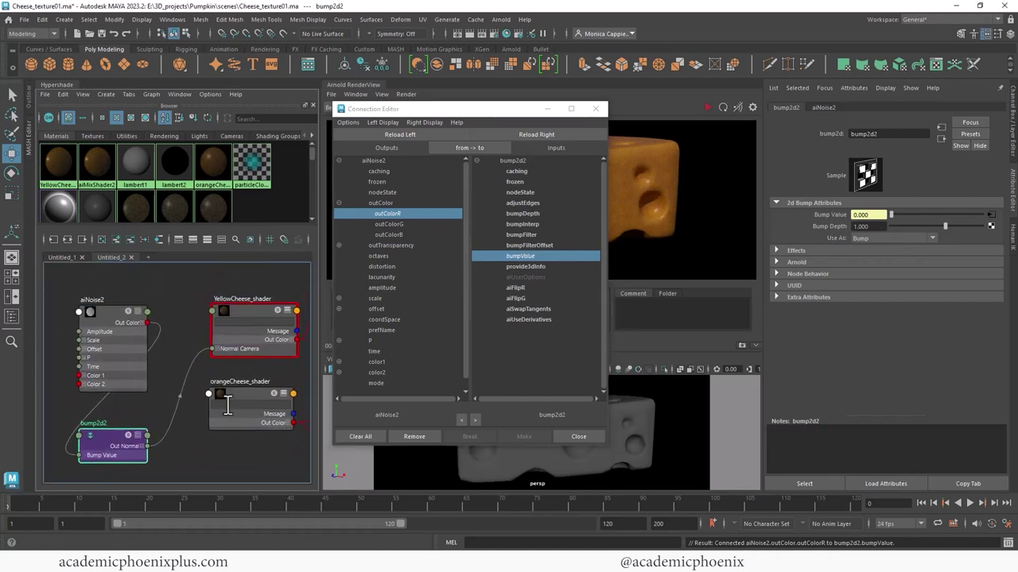
left_click(249, 316)
Lay out aiNoise2, bump2d2 and YellowCheese_shader in a row in the Hypershade graph
left_click(595, 109)
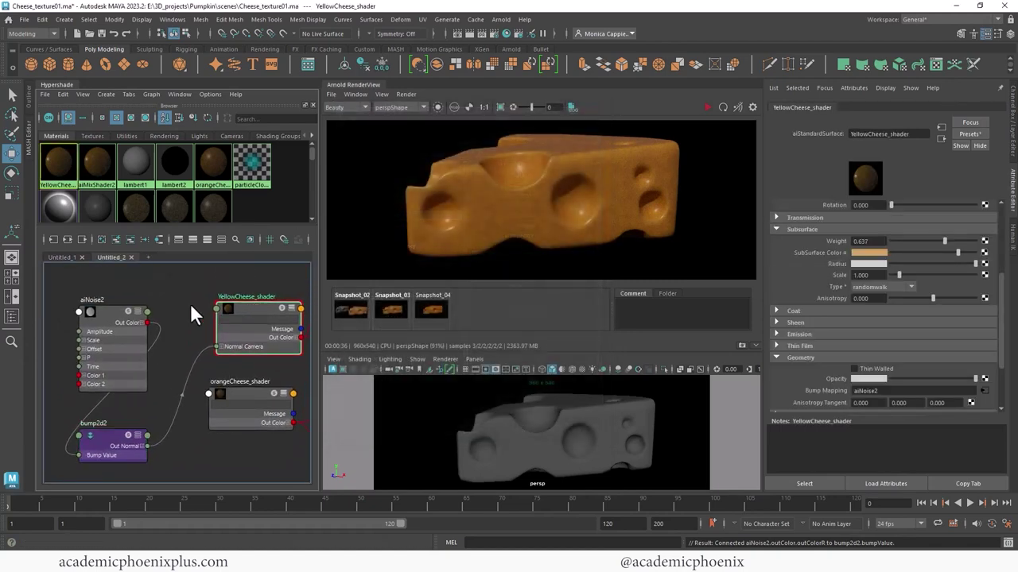
left_click_drag(256, 312, 258, 305)
left_click_drag(112, 436, 137, 423)
left_click_drag(114, 312, 124, 368)
scroll(141, 294, "down", 2)
left_click_drag(182, 400, 166, 318)
Restart the interactive Arnold render to see the aiNoise2 bump on the cheese
left_click(74, 318)
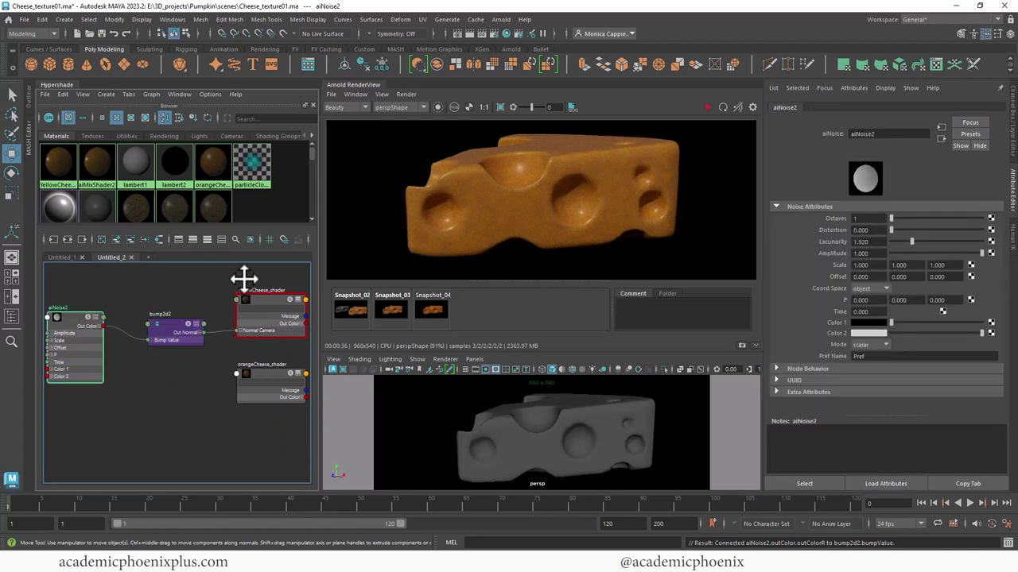
left_click(438, 106)
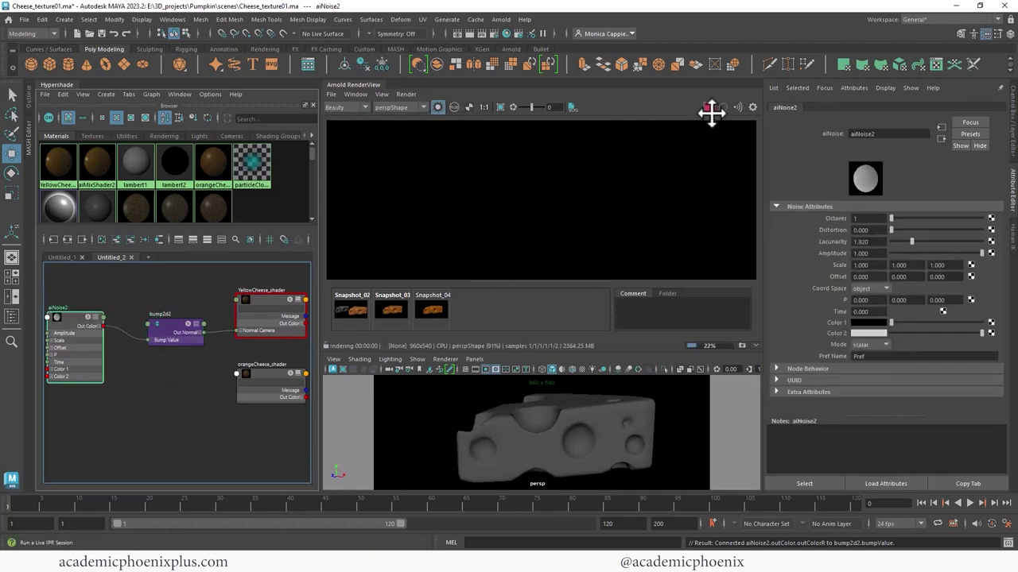
left_click(265, 295)
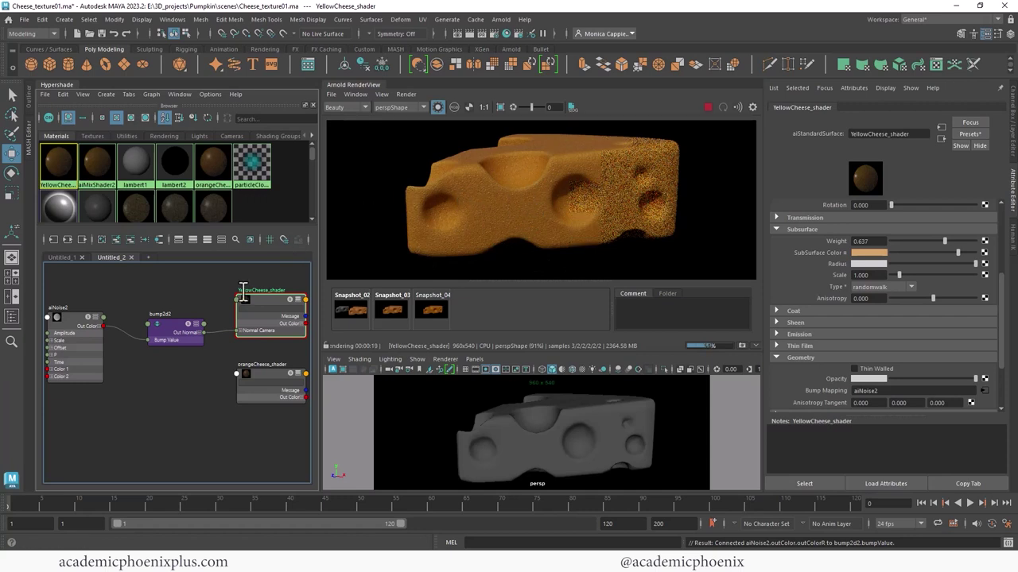
Stop the render, select aiMixShader2 and render the bumped cheese through it again
middle_click_drag(238, 284, 211, 287, "alt")
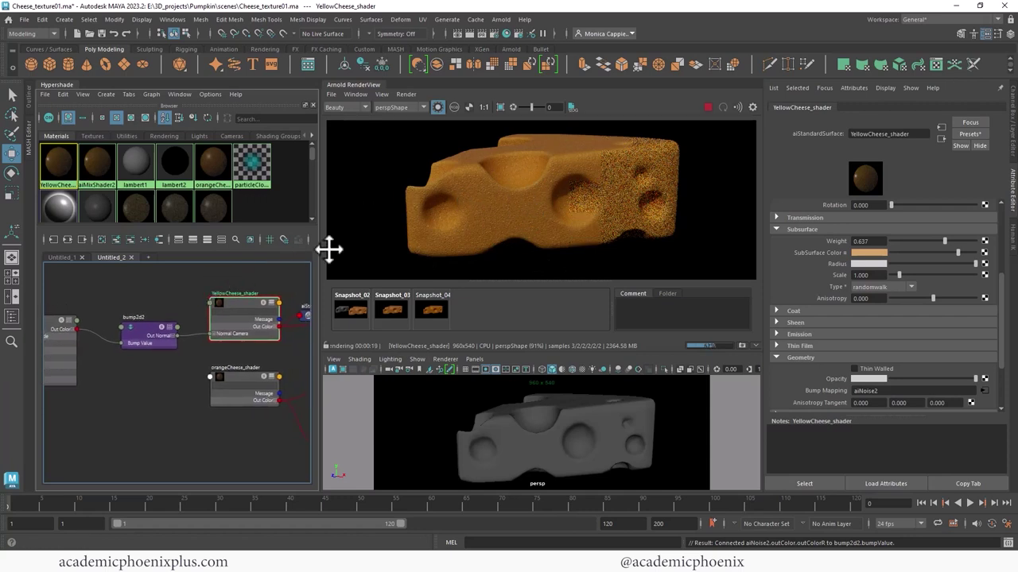
left_click(707, 107)
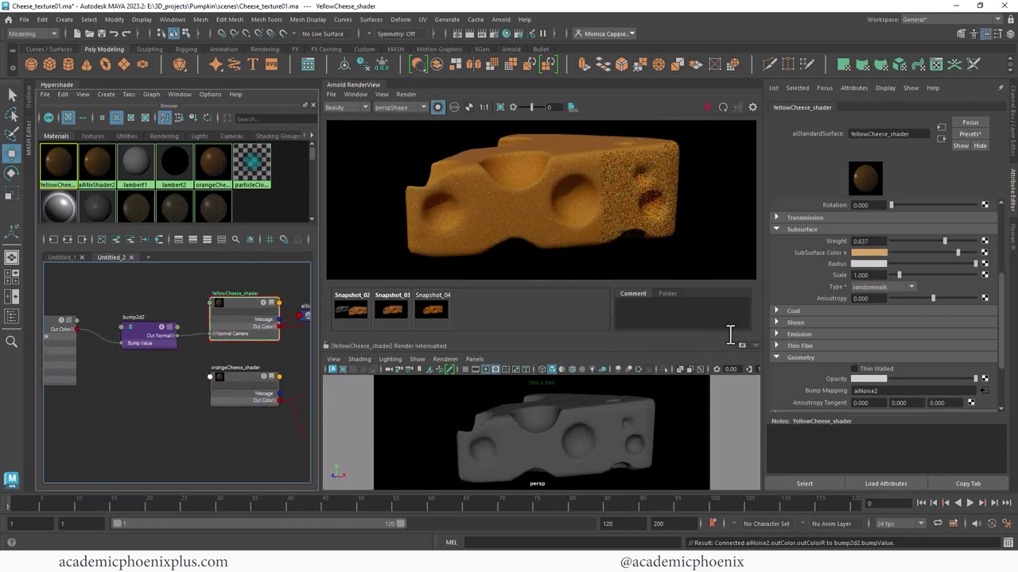
middle_click_drag(300, 323, 140, 365, "alt")
left_click(258, 338)
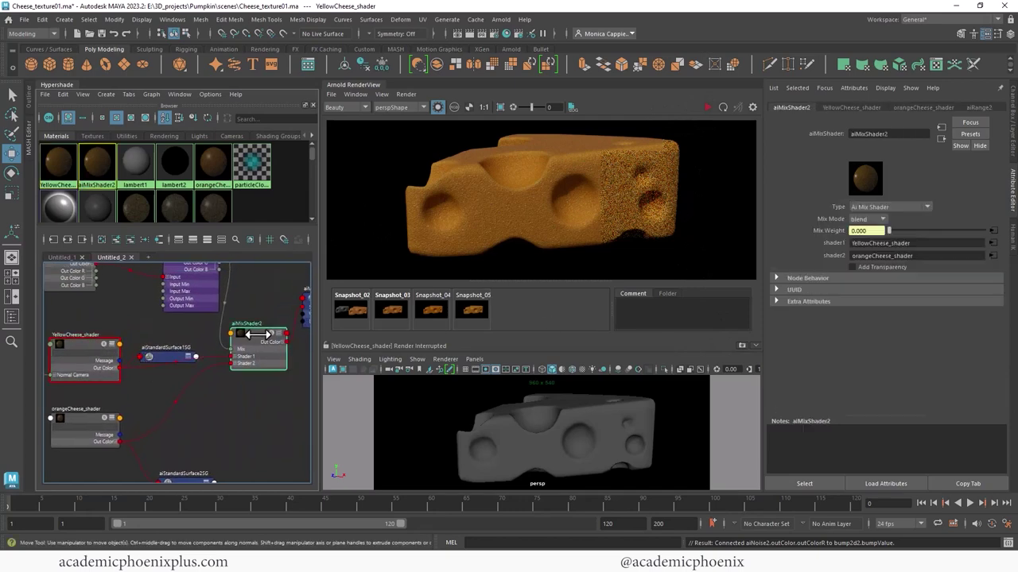
left_click(722, 107)
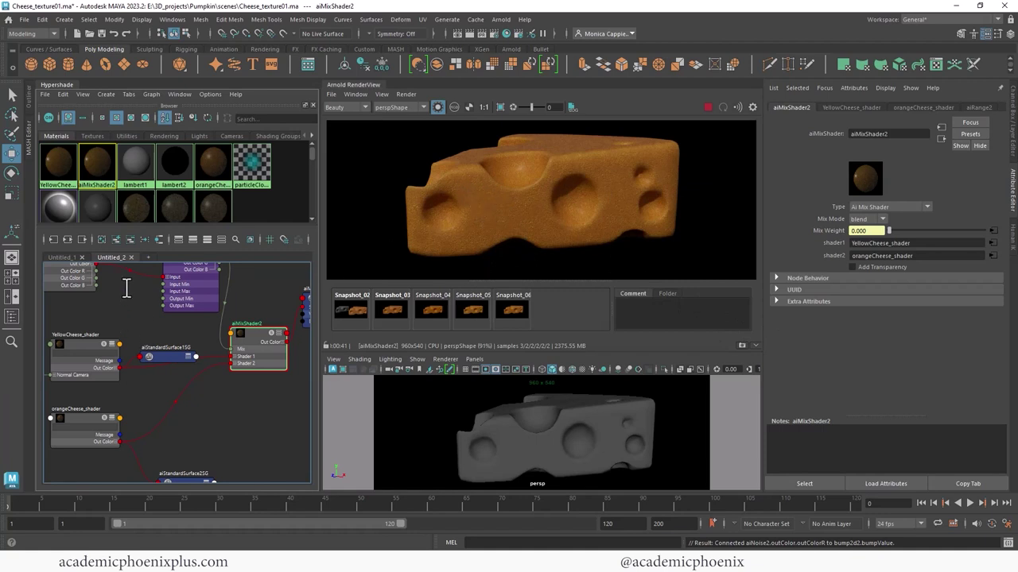
Compare Snapshot_06 against Snapshot_05 in the render view
middle_click_drag(130, 276, 159, 314, "alt")
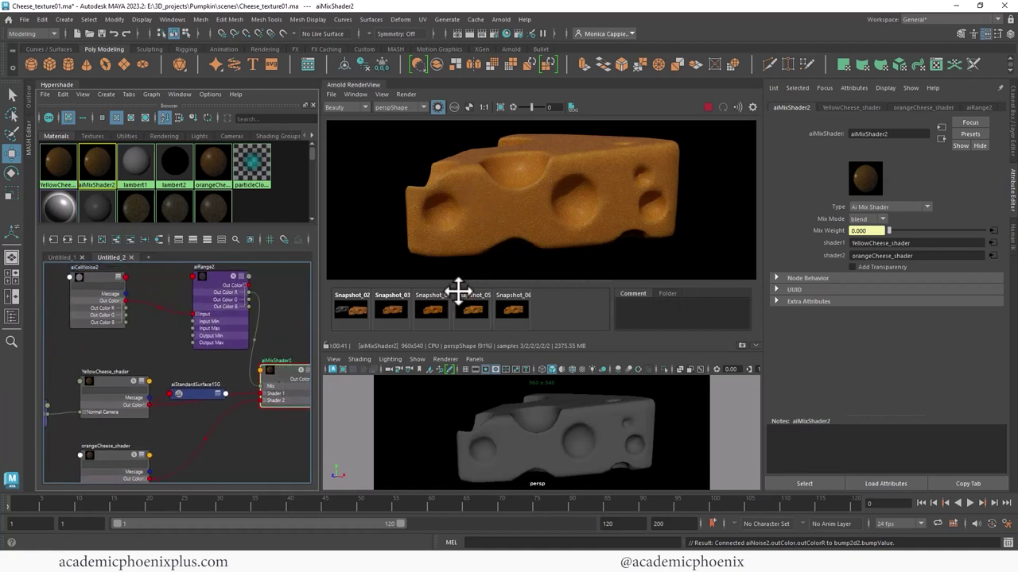
left_click(511, 309)
left_click(474, 307)
left_click(513, 309)
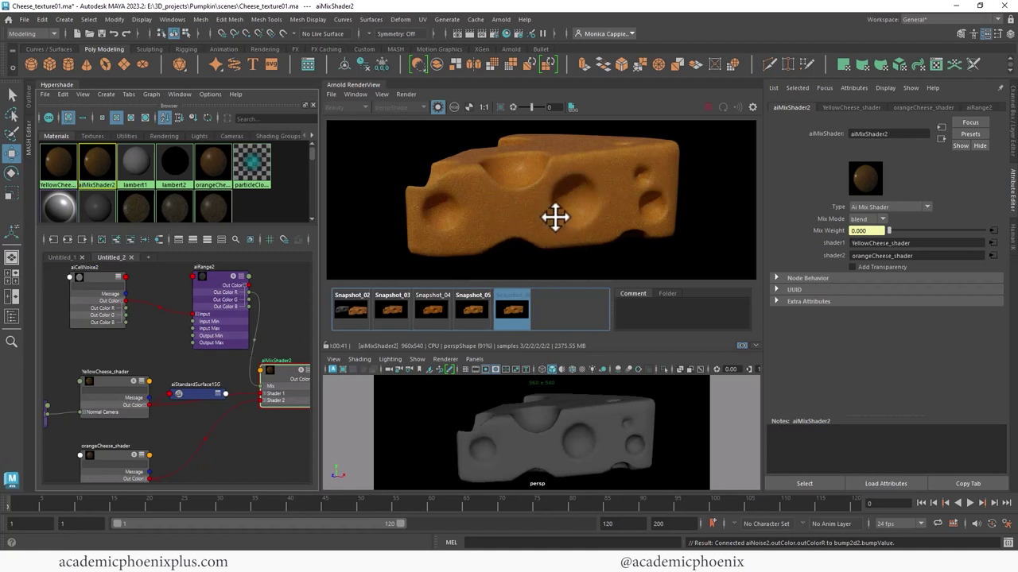
middle_click_drag(189, 397, 295, 358, "alt")
Set bump2d2's Bump Depth to 0.5 with the live IPR render running
left_click(108, 366)
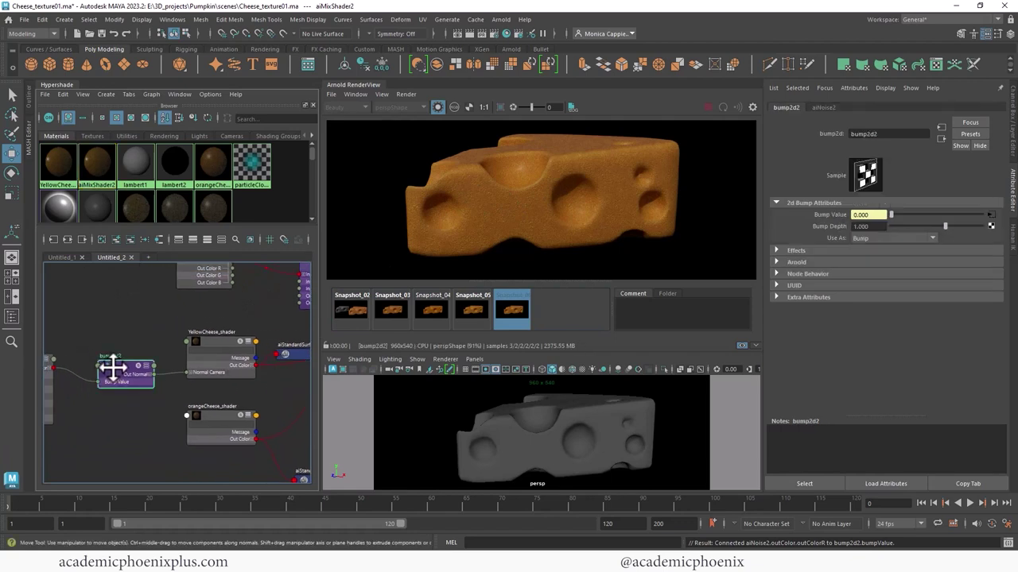
left_click(863, 225)
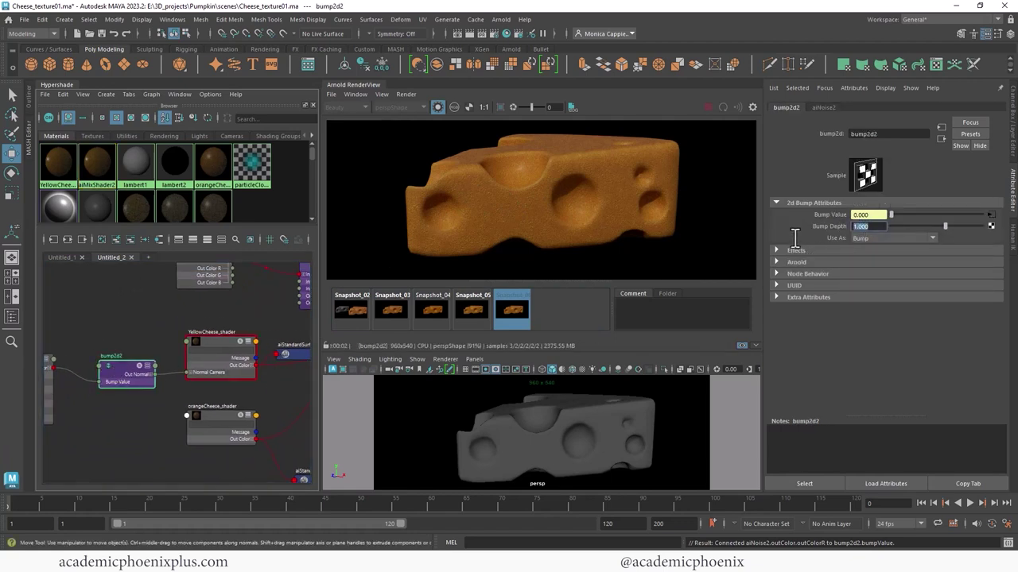
left_click(513, 309)
left_click(708, 108)
left_click(874, 226)
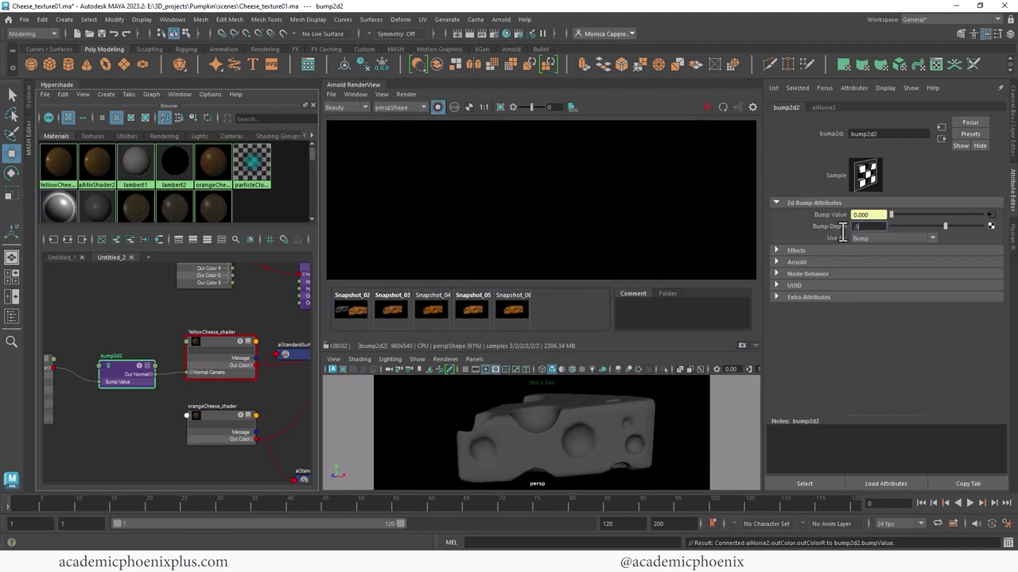
type(".5")
key("Return")
Re-render the cheese through aiMixShader2 and compare it against Snapshot_06
middle_click_drag(244, 299, 130, 352, "alt")
left_click(289, 391)
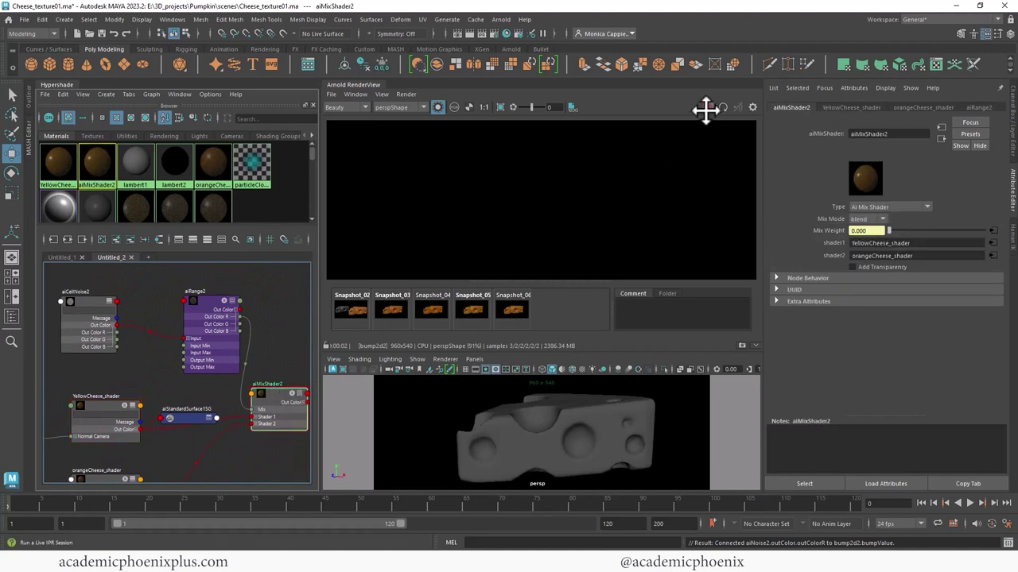
left_click(707, 107)
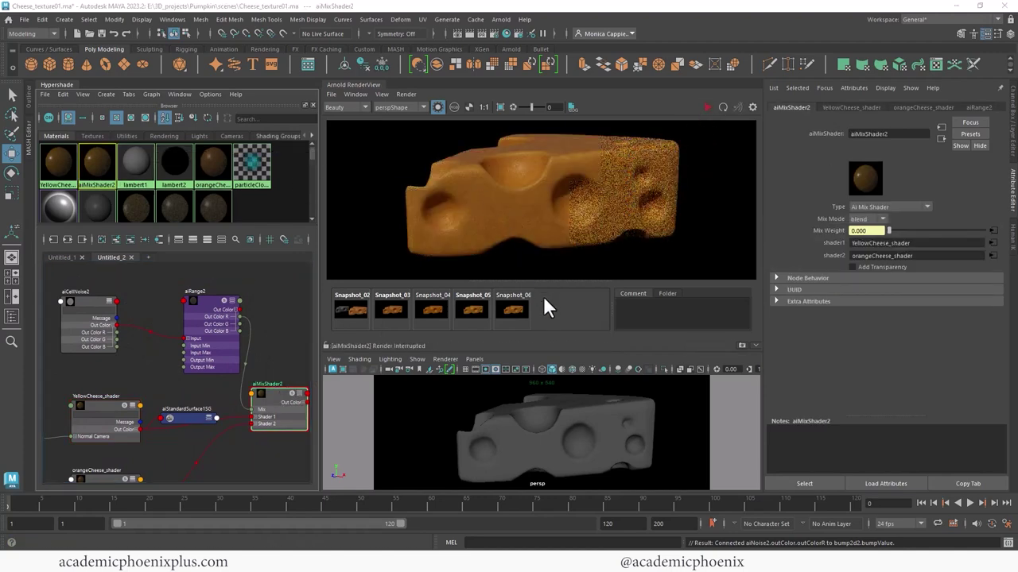
left_click(520, 313)
left_click(521, 310)
left_click(520, 309)
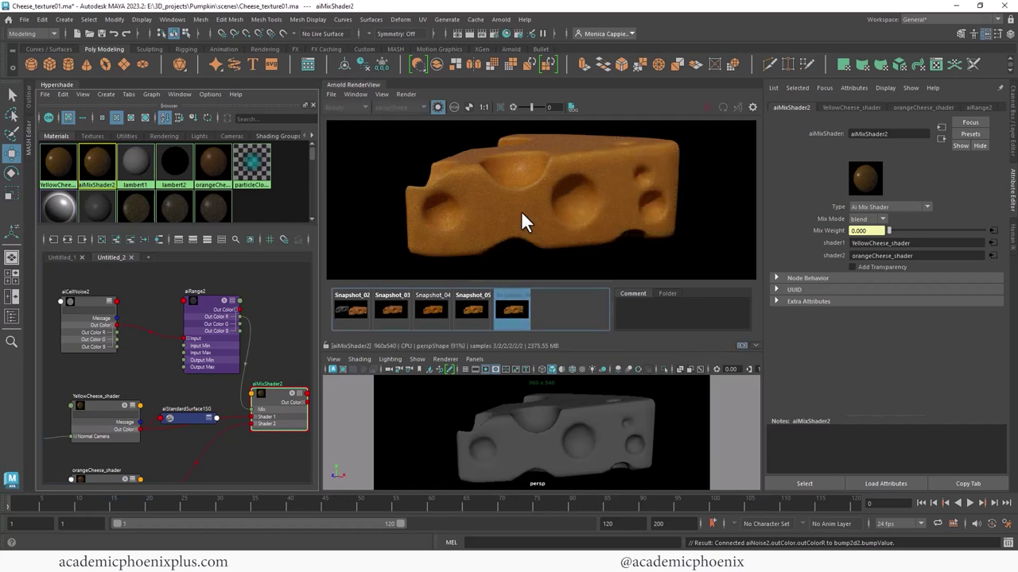
left_click(512, 310)
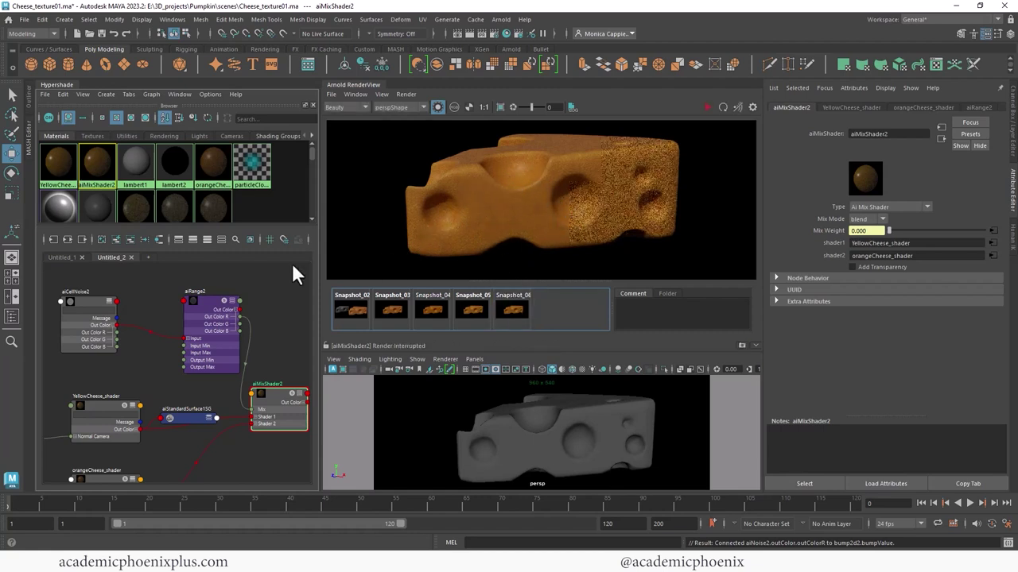
middle_click_drag(159, 366, 207, 275, "alt")
scroll(188, 332, "down", 2)
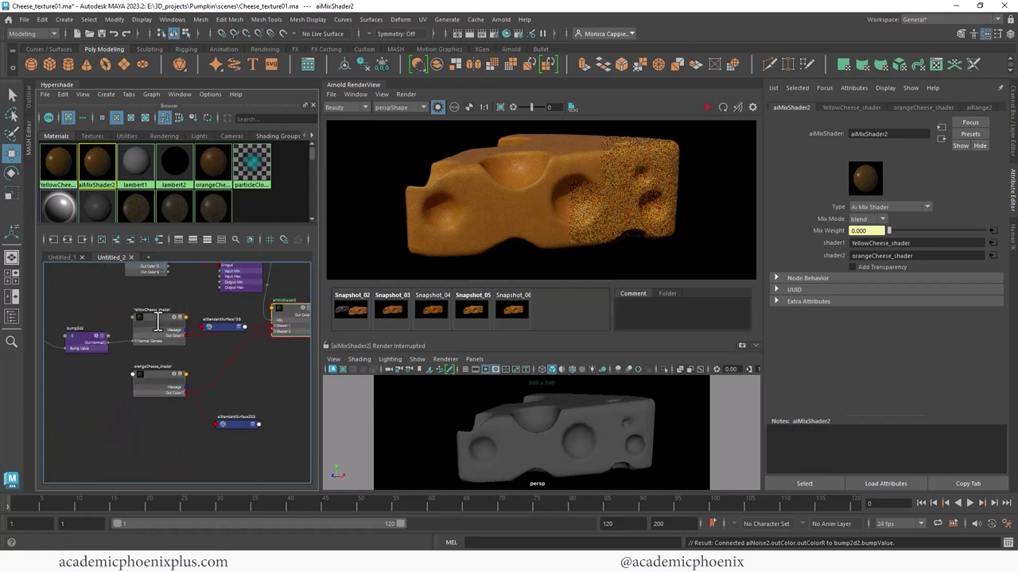
Scale the Cheese3 wedge down to 0.082, re-render it and view Snapshot_07
left_click(160, 326)
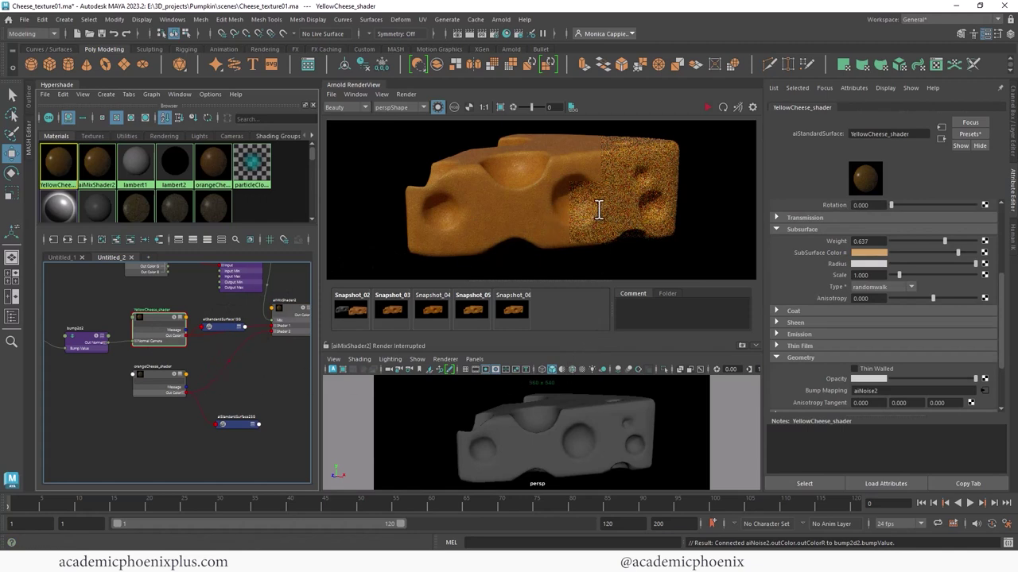
left_click(581, 418)
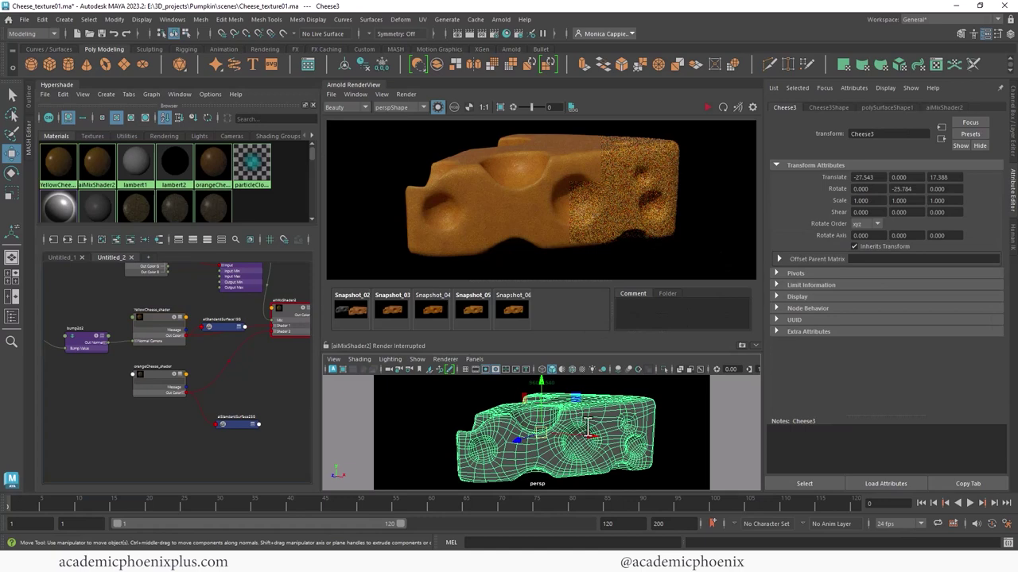
key("r")
left_click_drag(543, 434, 385, 454)
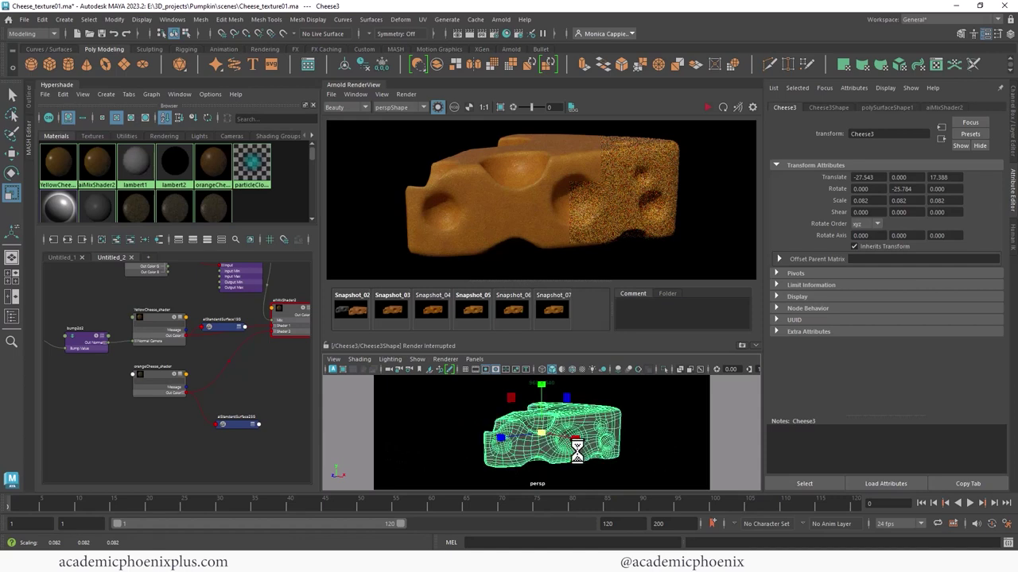
left_click(721, 107)
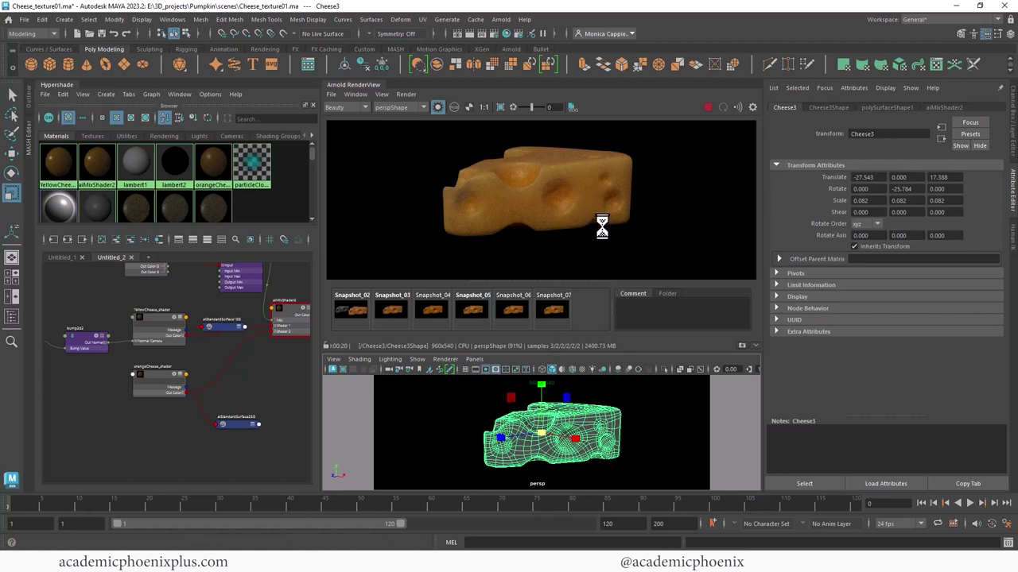
left_click(559, 310)
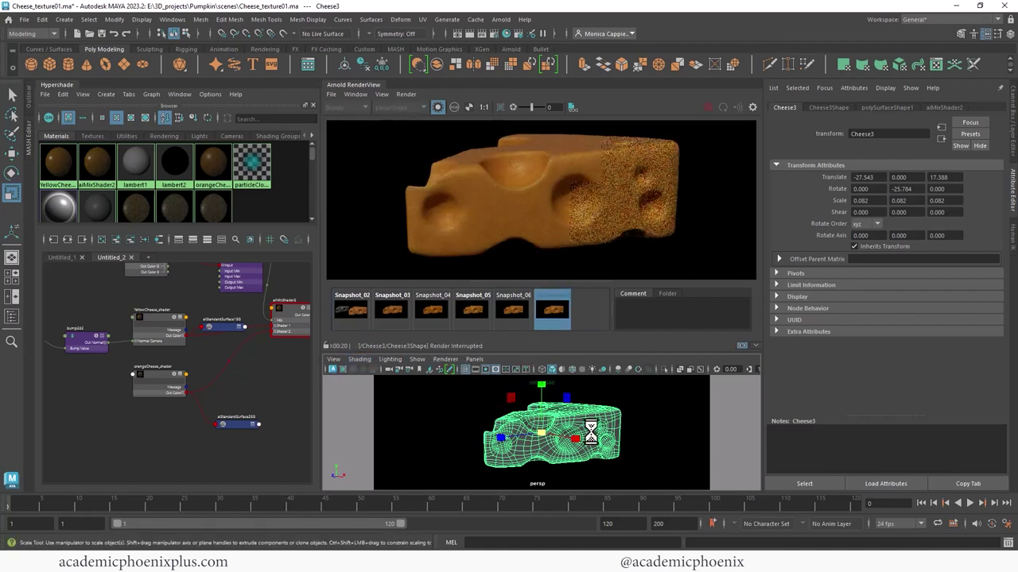
Undo the cheese wedge's 0.082 scale with Ctrl+Z, restoring 1.000
left_click_drag(616, 443, 591, 430, "alt")
right_click_drag(591, 431, 286, 428, "alt")
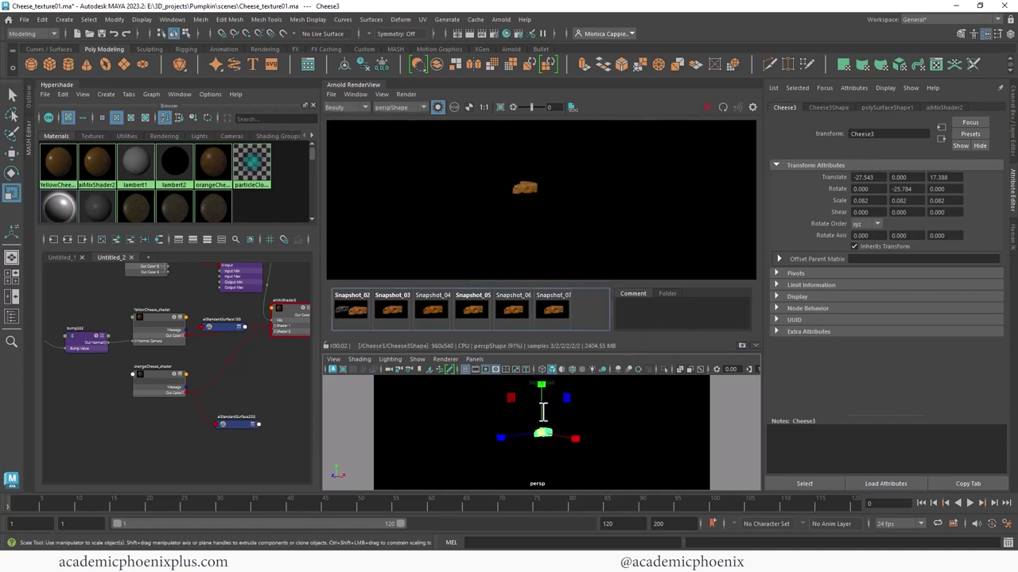
left_click_drag(548, 417, 495, 461, "alt")
key("ctrl+z")
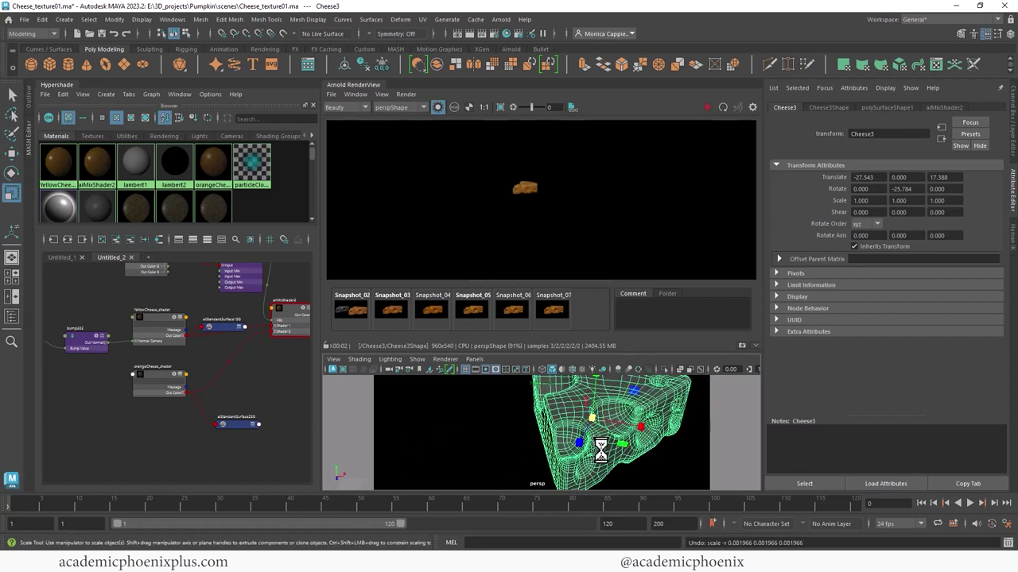
Reframe the cheese in the perspective view and select YellowCheese_shader
left_click_drag(665, 428, 557, 449, "alt")
left_click_drag(620, 445, 581, 420, "alt")
right_click_drag(581, 420, 655, 423, "alt")
left_click_drag(656, 423, 634, 424, "alt")
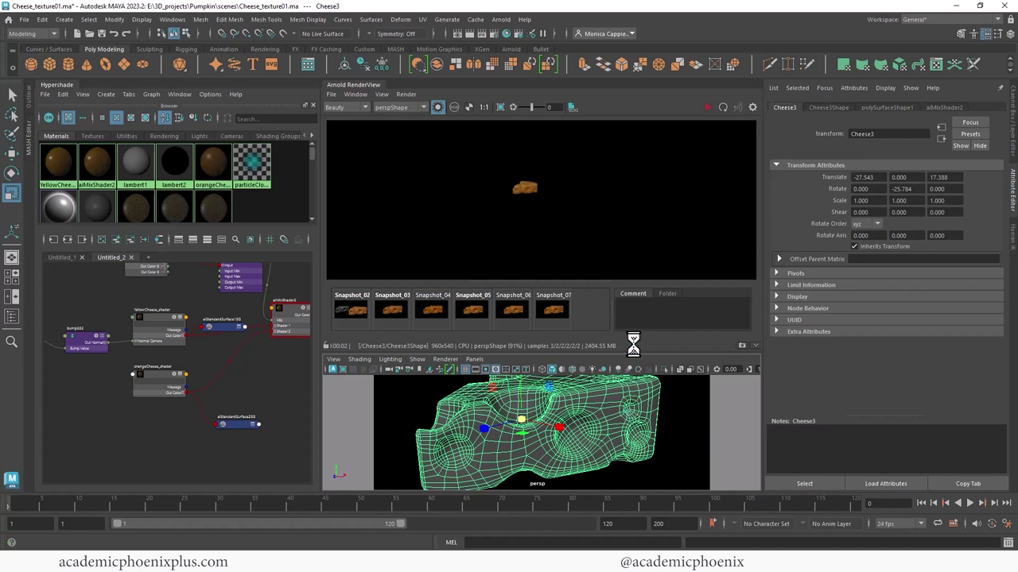
middle_click_drag(123, 321, 139, 359, "alt")
left_click(175, 358)
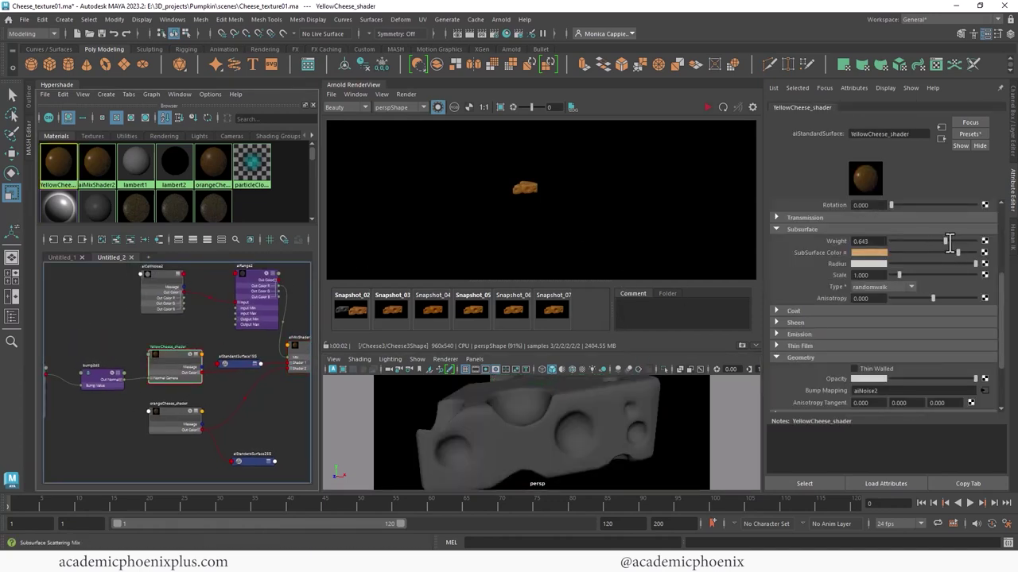
Raise subsurface Weight on both cheese shaders and set orangeCheese_shader's Scale to 2, then render
left_click_drag(954, 243, 1005, 241)
left_click(865, 275)
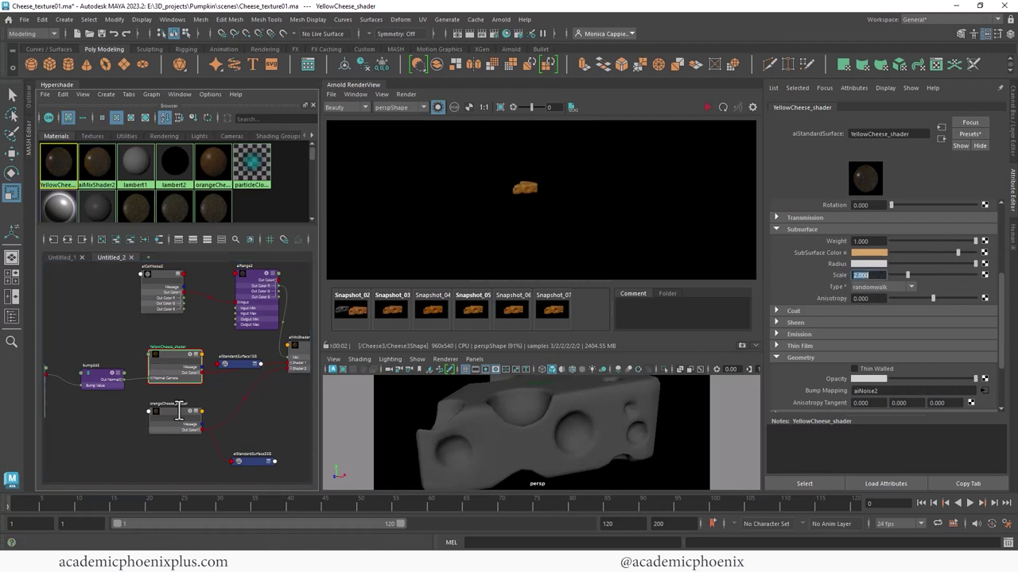
left_click(175, 415)
left_click_drag(952, 242, 975, 244)
double_click(859, 275)
type("2")
key("Return")
left_click(707, 107)
Compare the new render against Snapshot_07
scroll(636, 215, "up", 5)
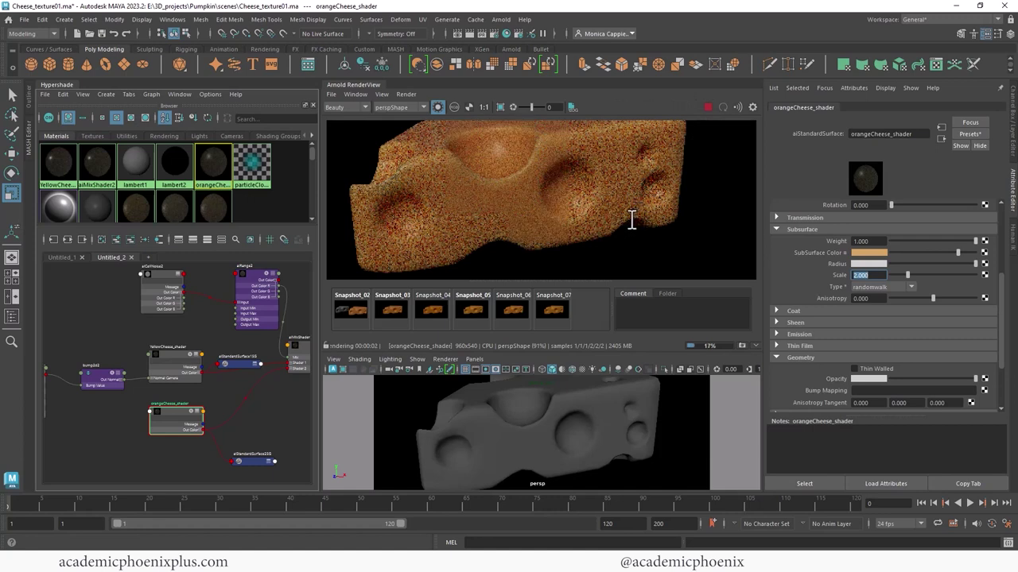
scroll(556, 199, "down", 5)
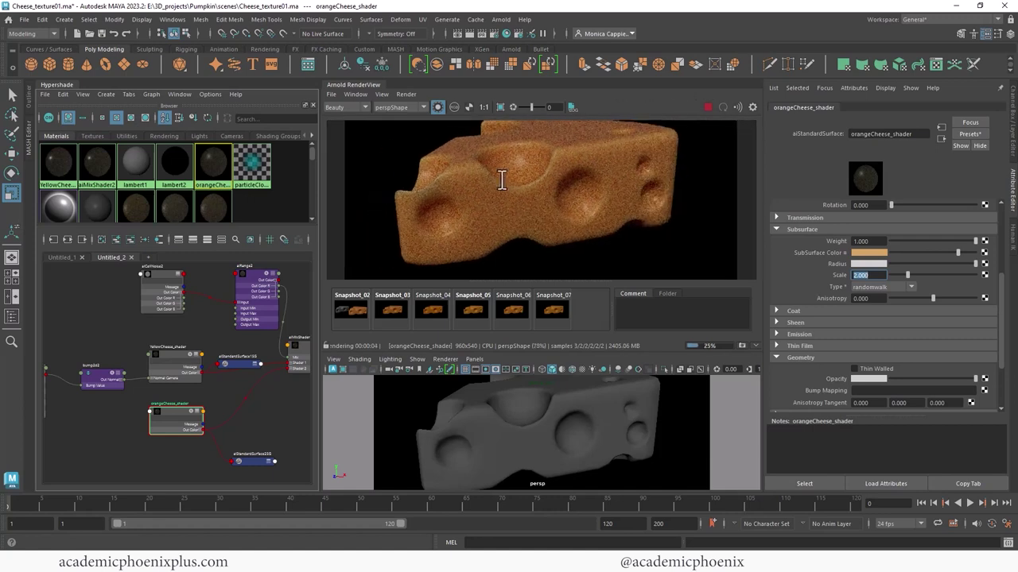
left_click(552, 310)
left_click(555, 311)
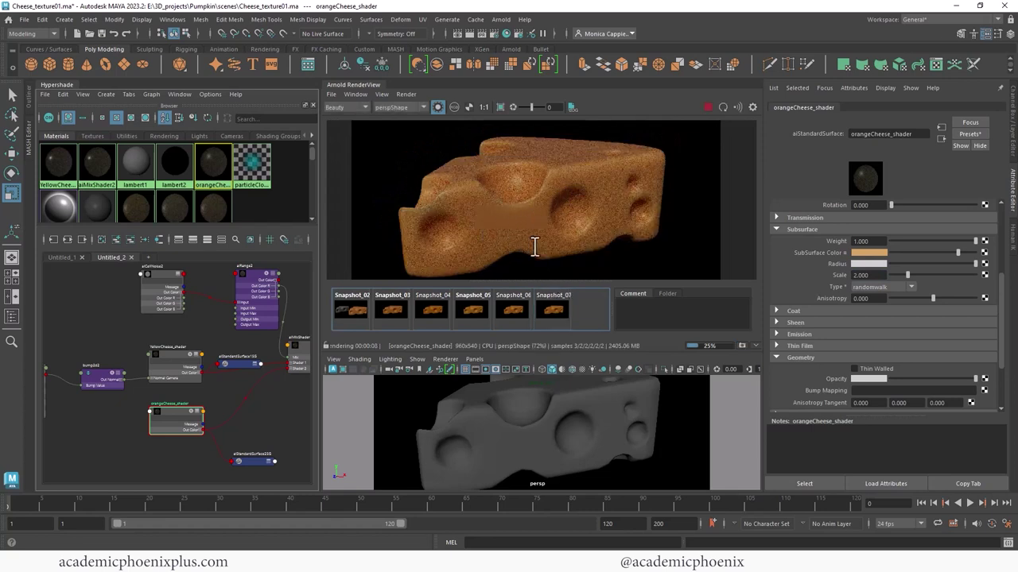
left_click(544, 316)
left_click(569, 312)
Set orangeCheese_shader's subsurface Scale to 1.5 and YellowCheese_shader's to 4.5, then re-render
left_click(707, 106)
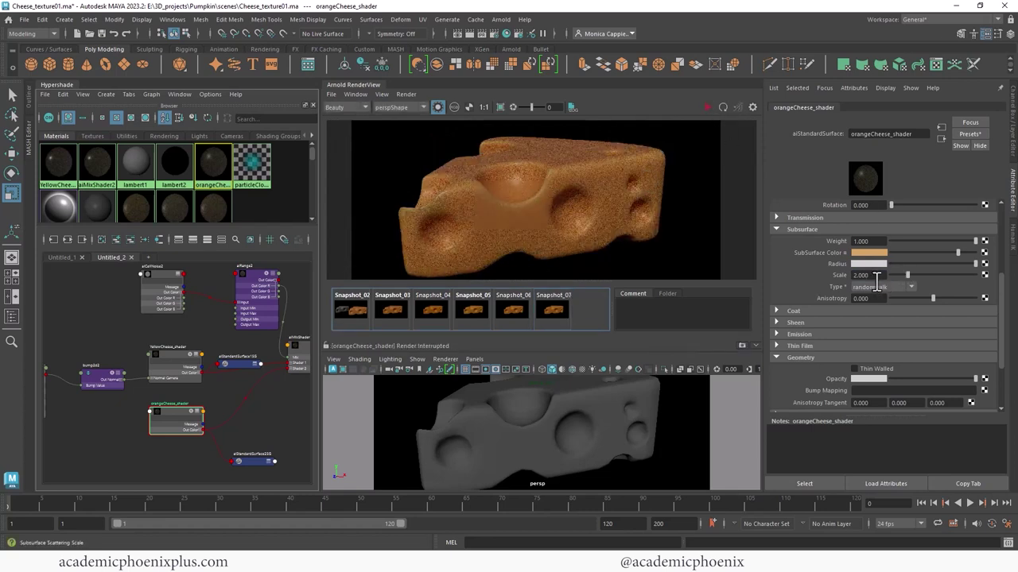
left_click_drag(874, 275, 832, 276)
type("1.5")
key("Return")
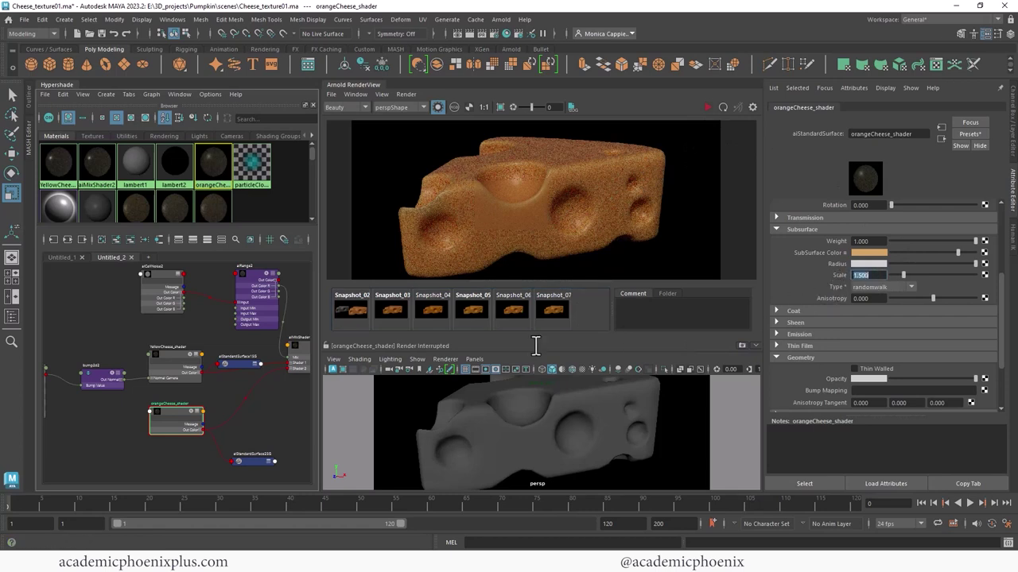
left_click(174, 352)
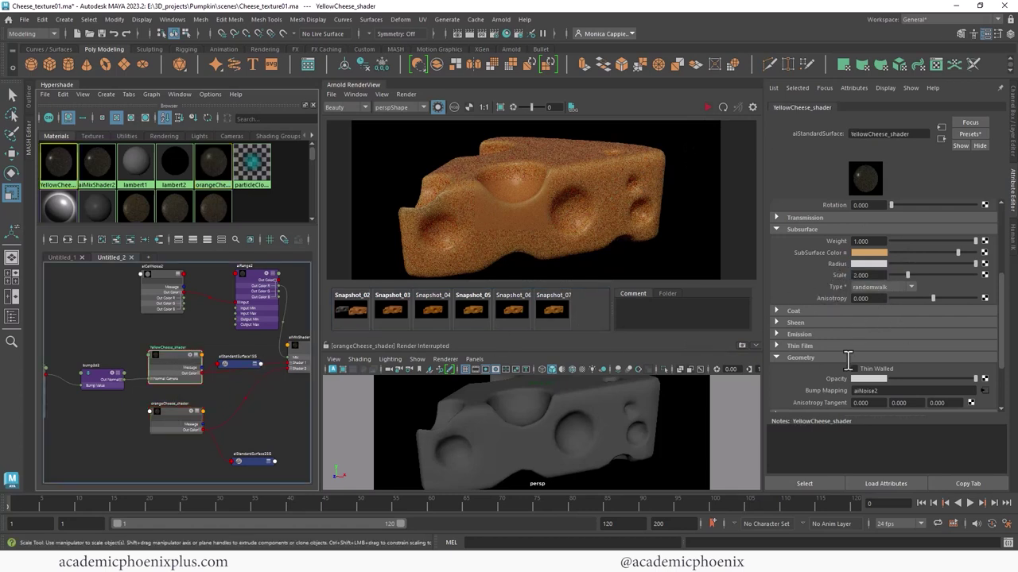
left_click_drag(874, 277, 831, 284)
type("4.5")
key("Return")
left_click(707, 107)
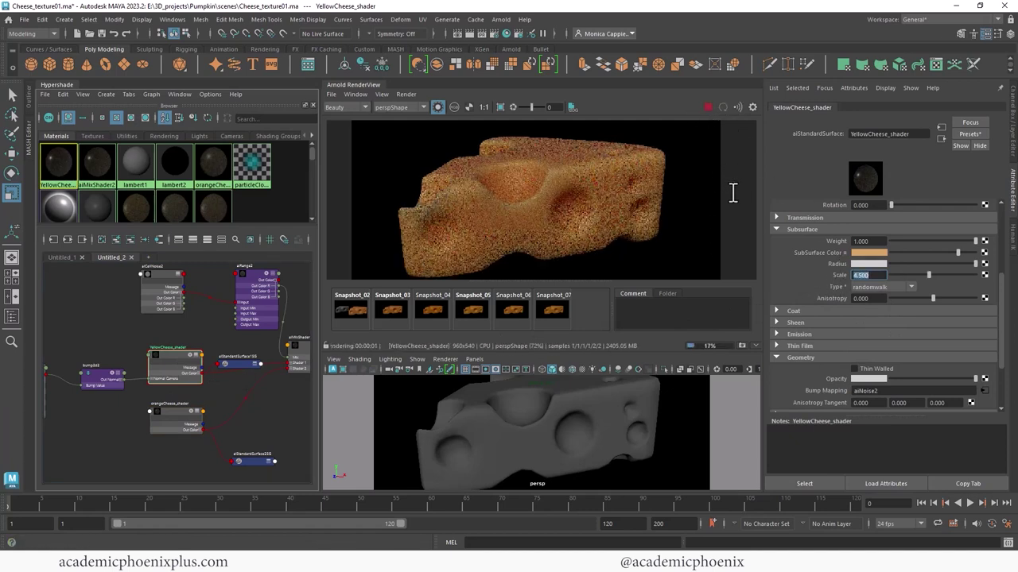
Lower YellowCheese_shader's subsurface Scale to 1.5 and re-render
left_click(707, 108)
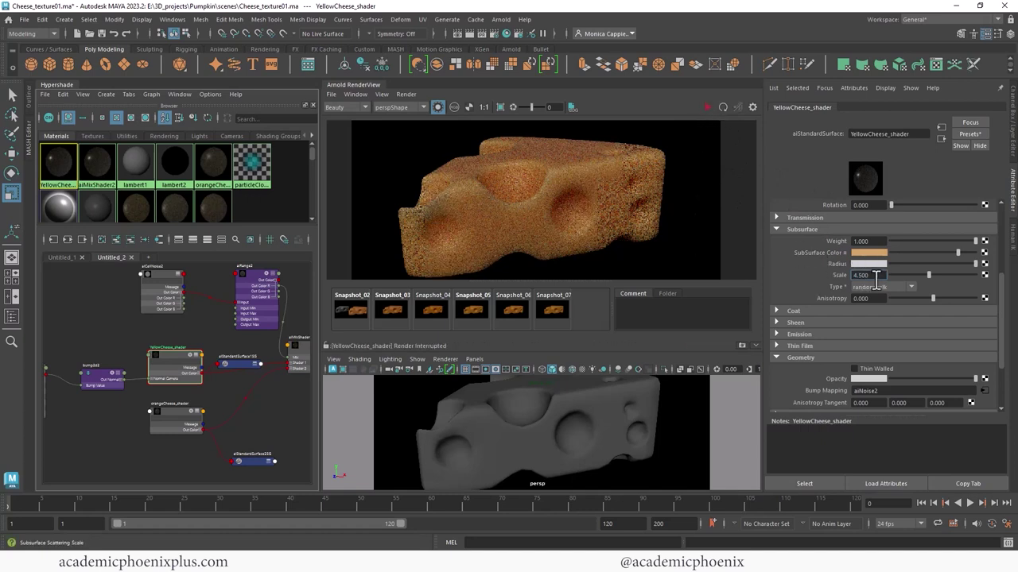
left_click(876, 276)
type("1.5")
key("Return")
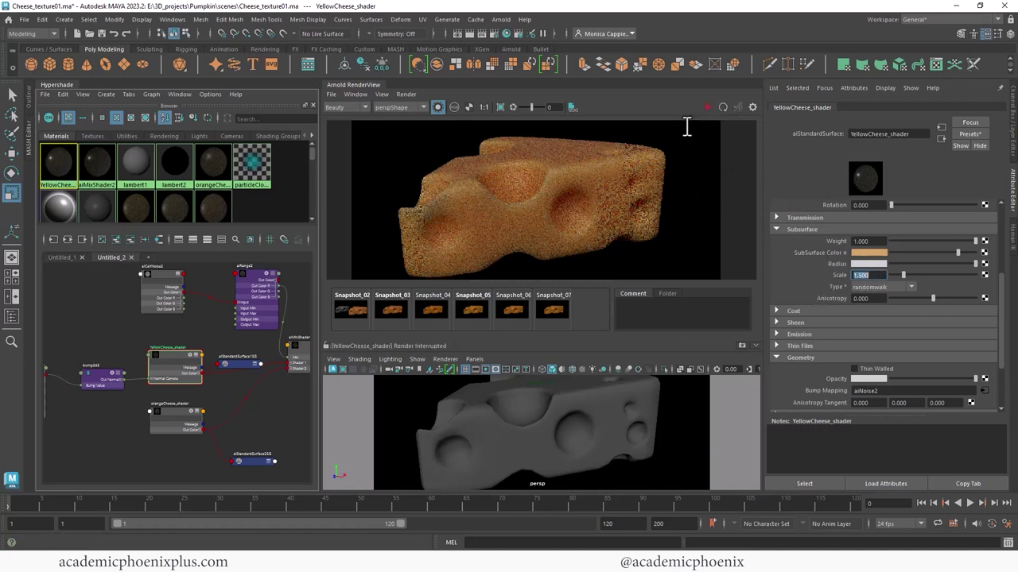
left_click(708, 107)
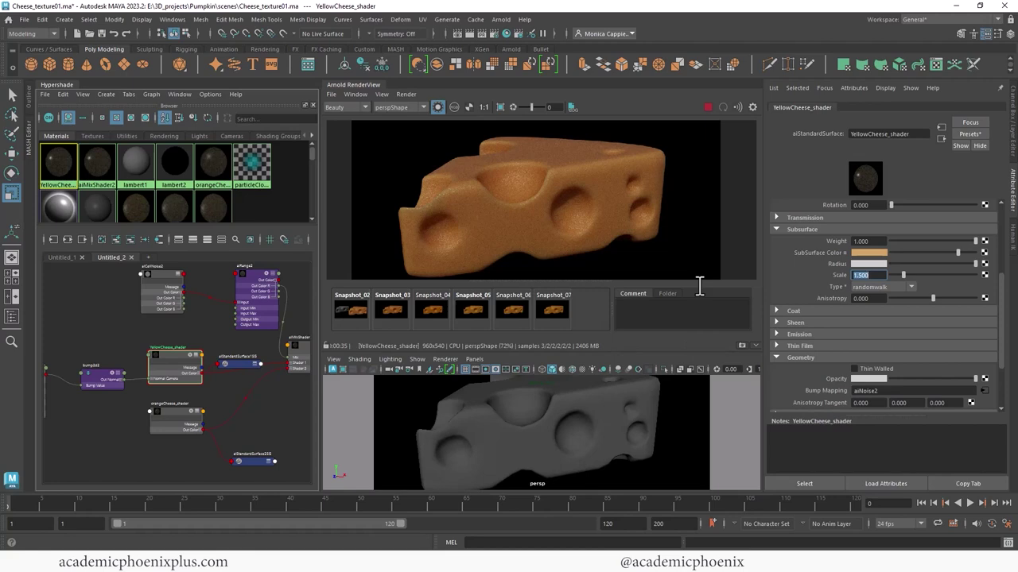
Add a cube and scale it up uniformly to about 117
left_click(437, 106)
left_click(541, 430)
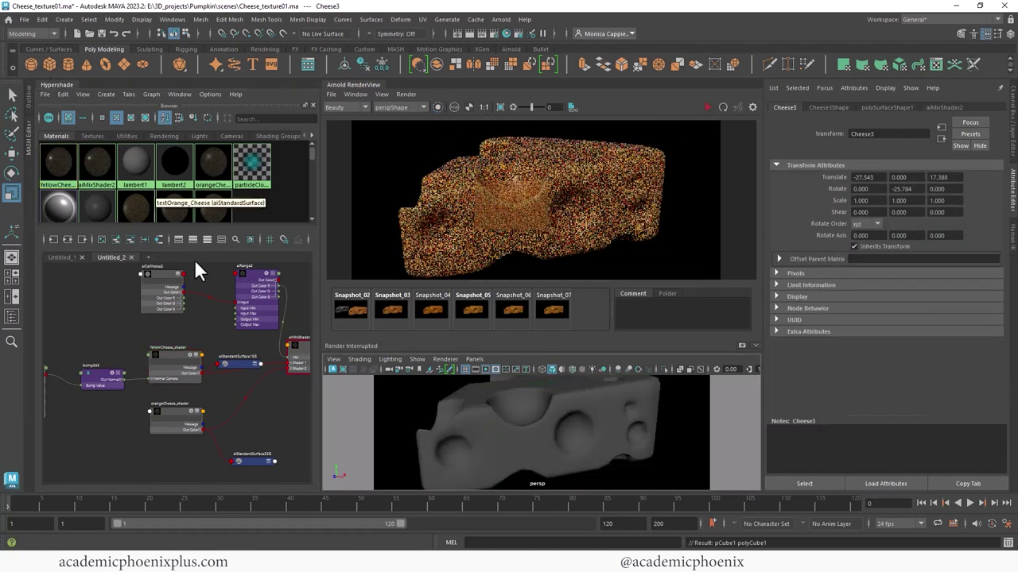
key("w")
key("r")
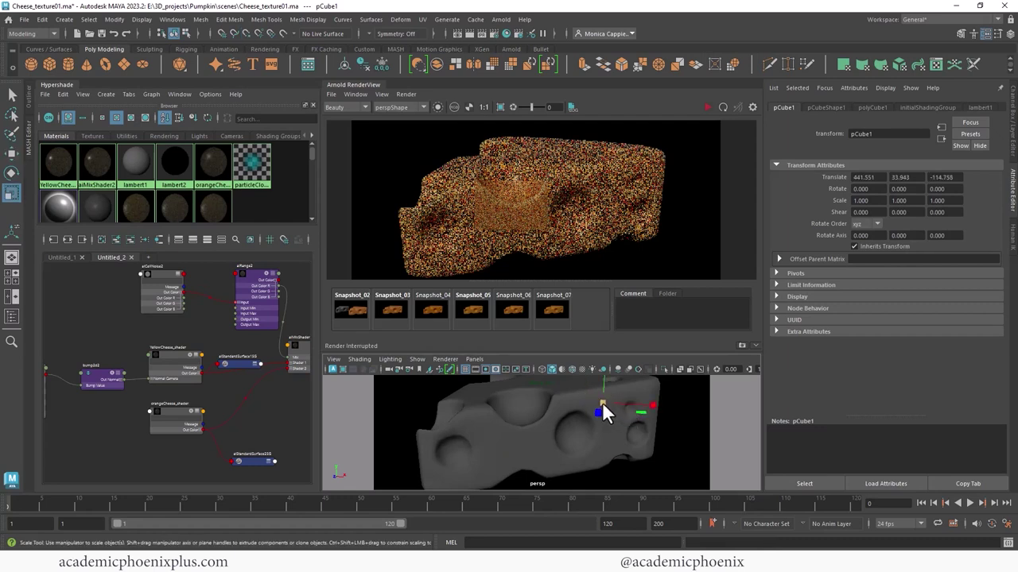
left_click_drag(601, 404, 652, 426)
Assign the existing aiMixShader2 material to the cube
right_click(634, 395)
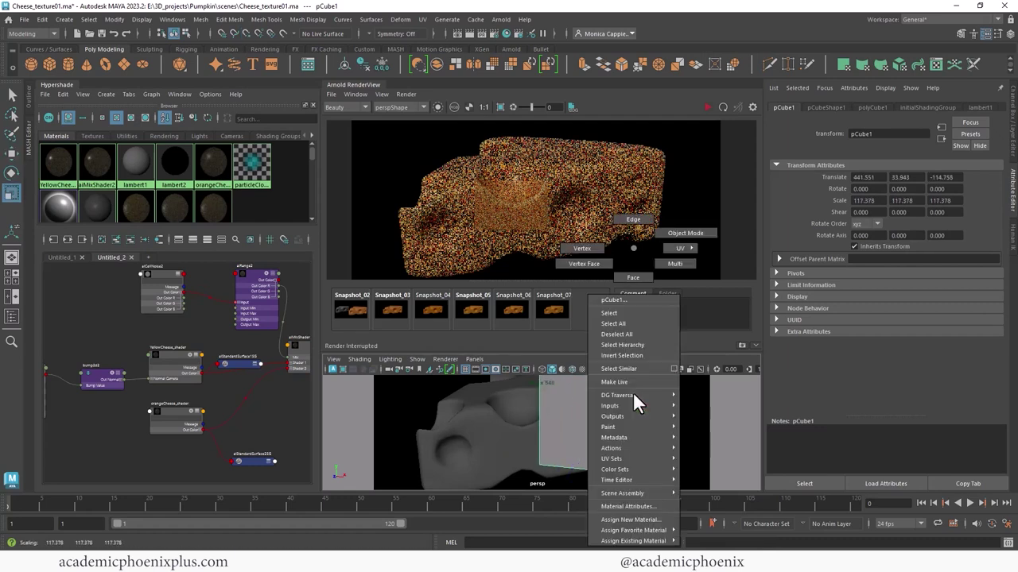
mouse_move(636, 541)
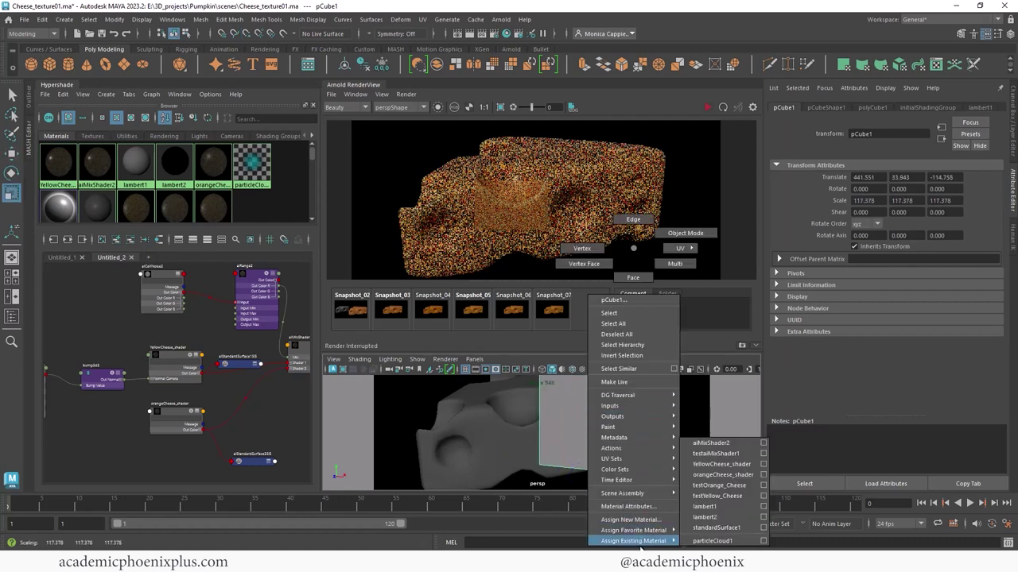
left_click(741, 444)
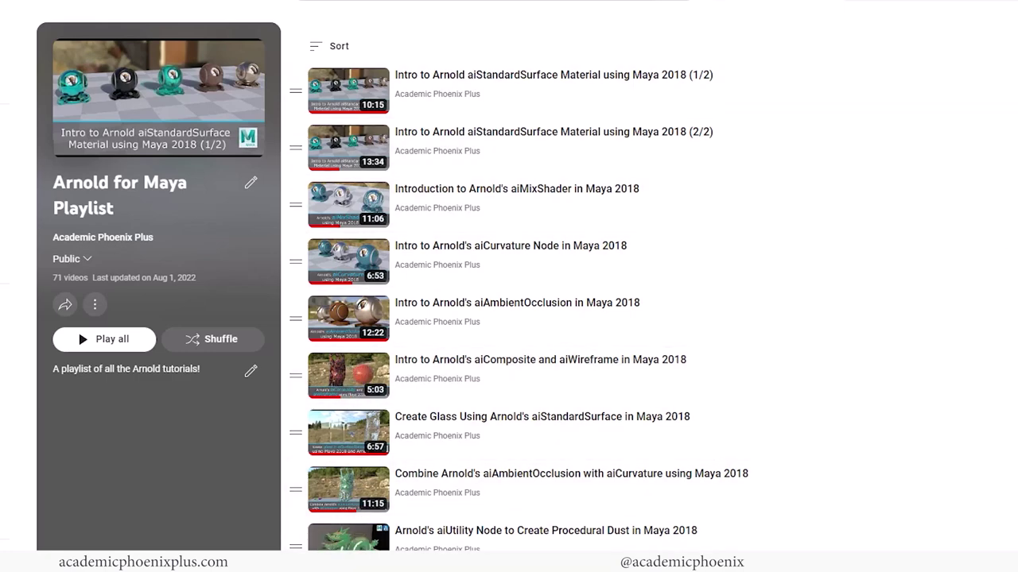
Scroll through the Arnold for Maya playlist's tutorial videos
scroll(443, 462, "down", 3)
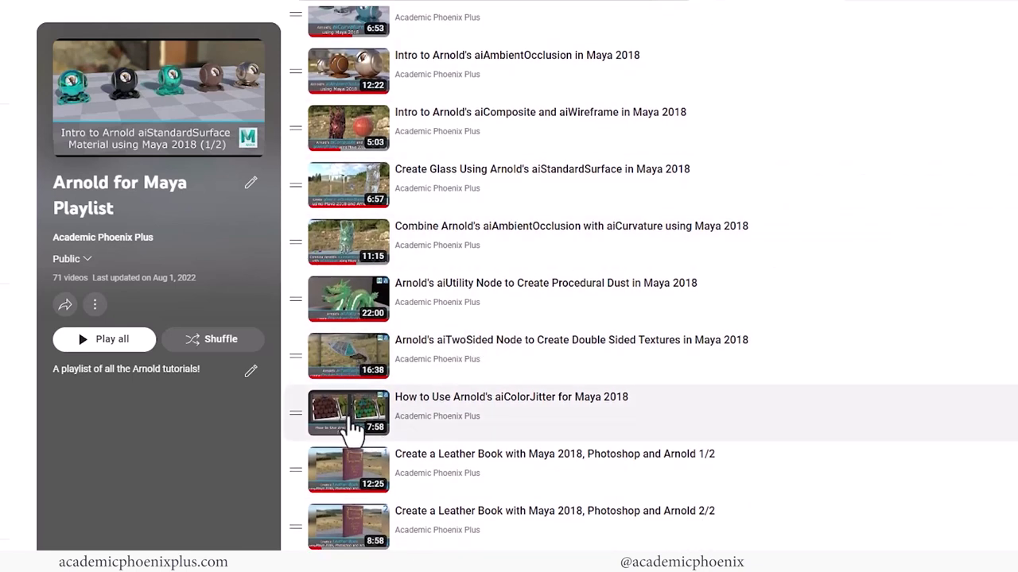
scroll(520, 278, "down", 3)
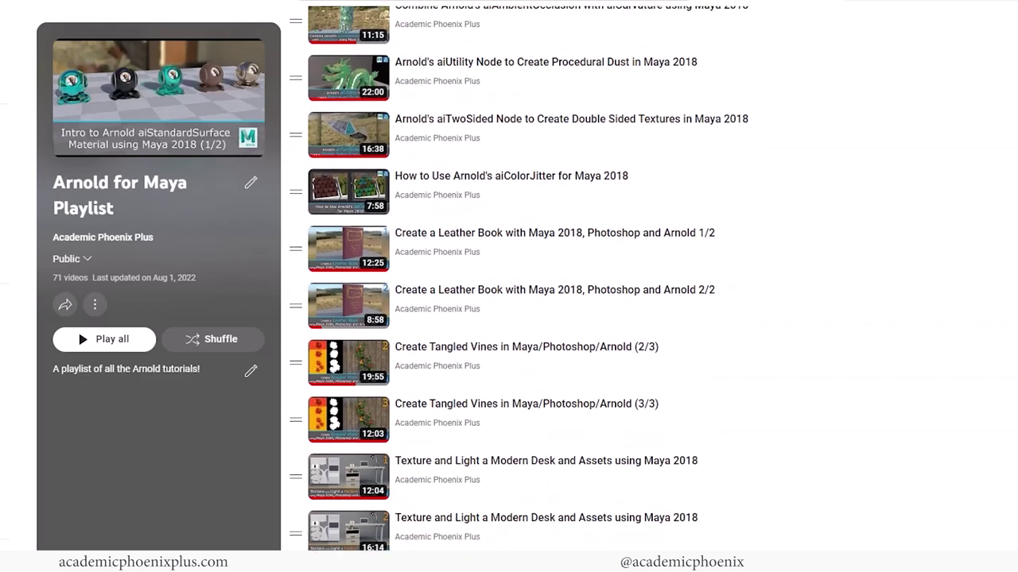
scroll(520, 278, "up", 4)
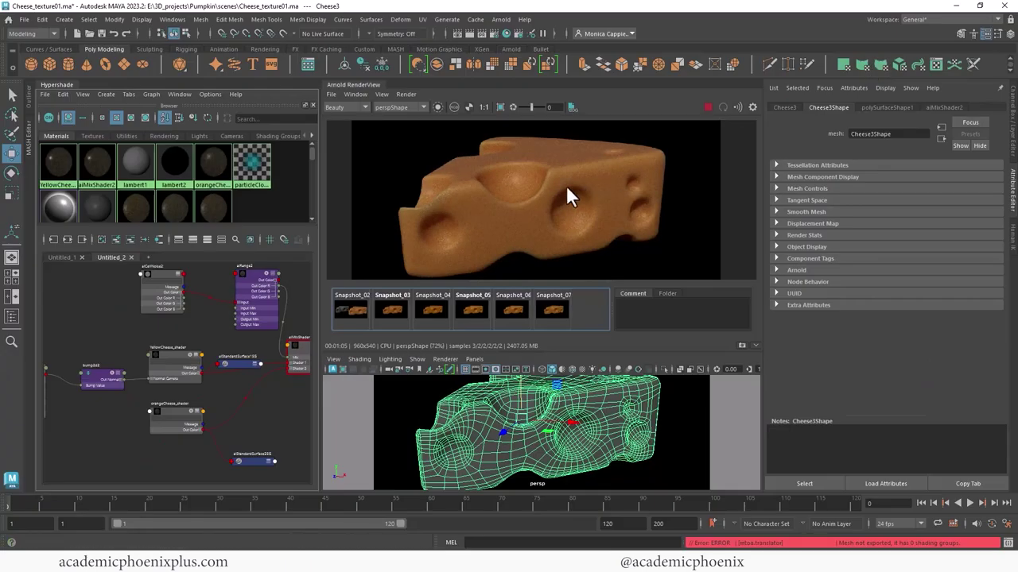
Raise Arnold Camera AA samples to 4 and Specular samples to 3
left_click(494, 34)
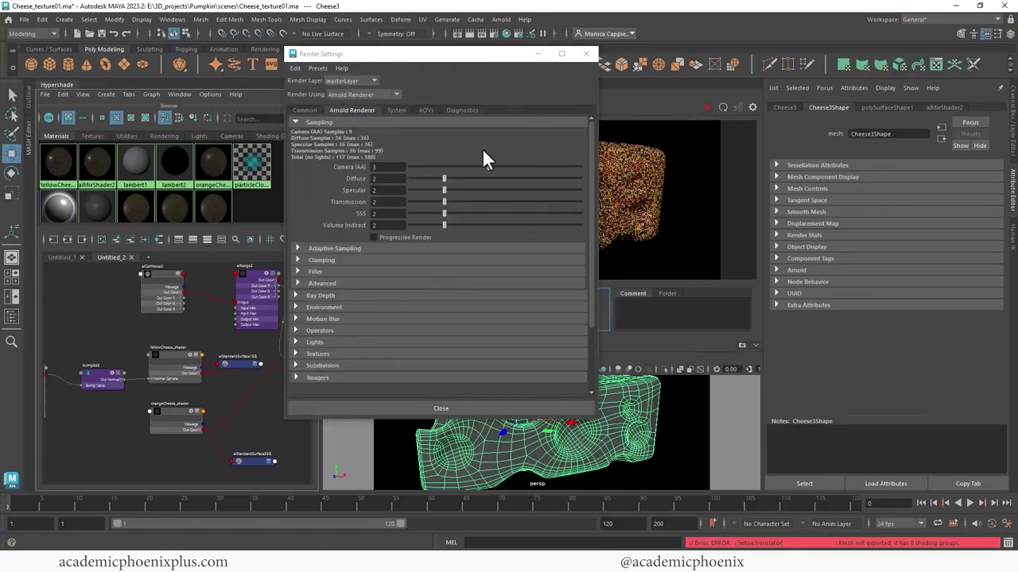
left_click(495, 165)
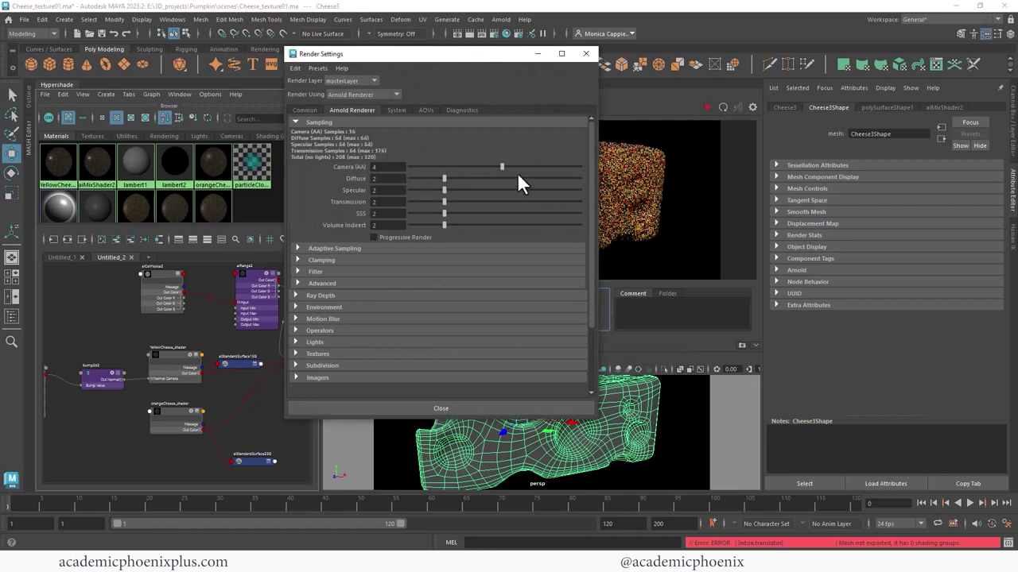
left_click_drag(444, 189, 462, 190)
Enable adaptive sampling with Max Camera AA of 8
left_click(353, 249)
left_click(386, 259)
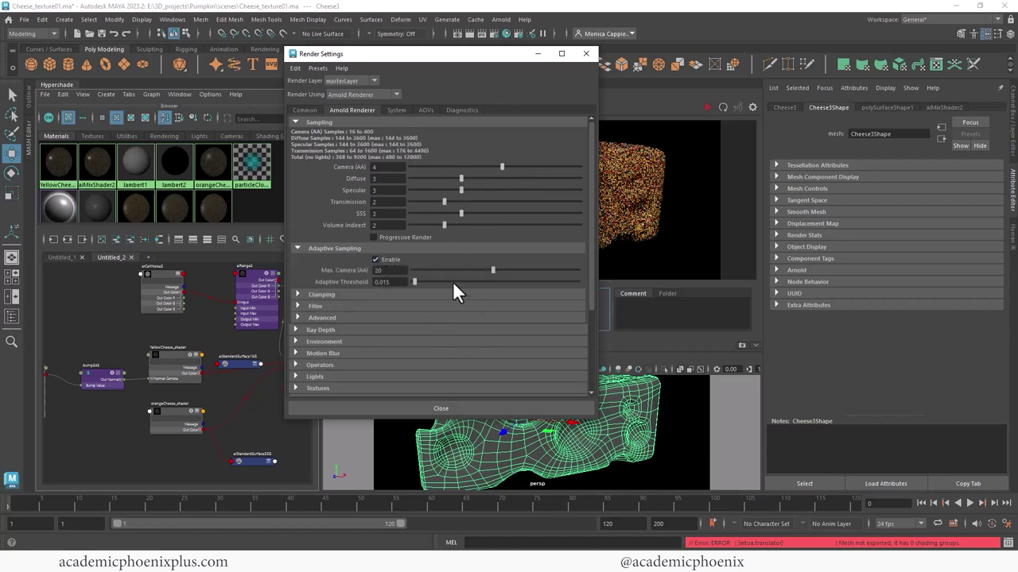
double_click(384, 270)
type("8")
key("Return")
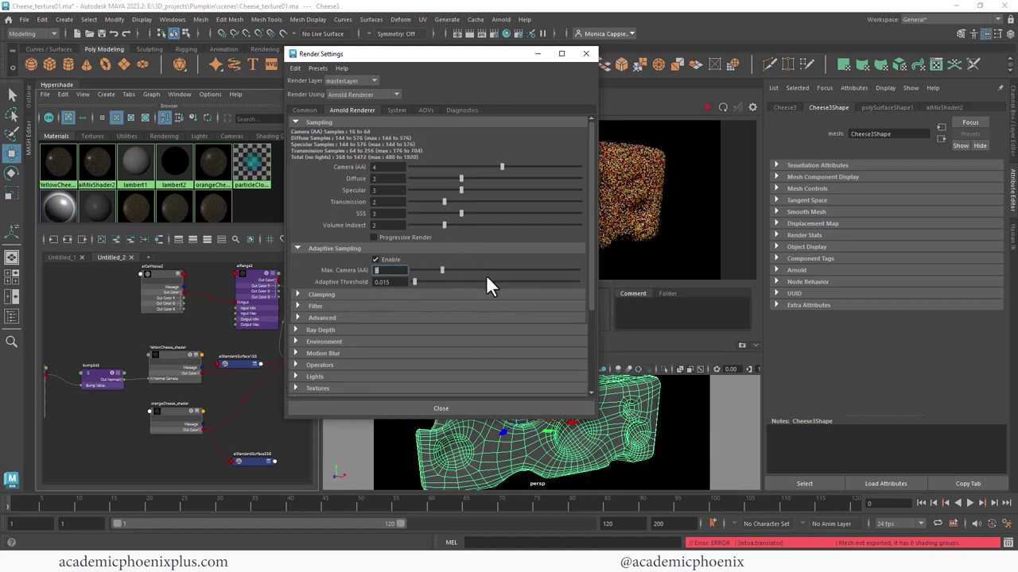
left_click(586, 54)
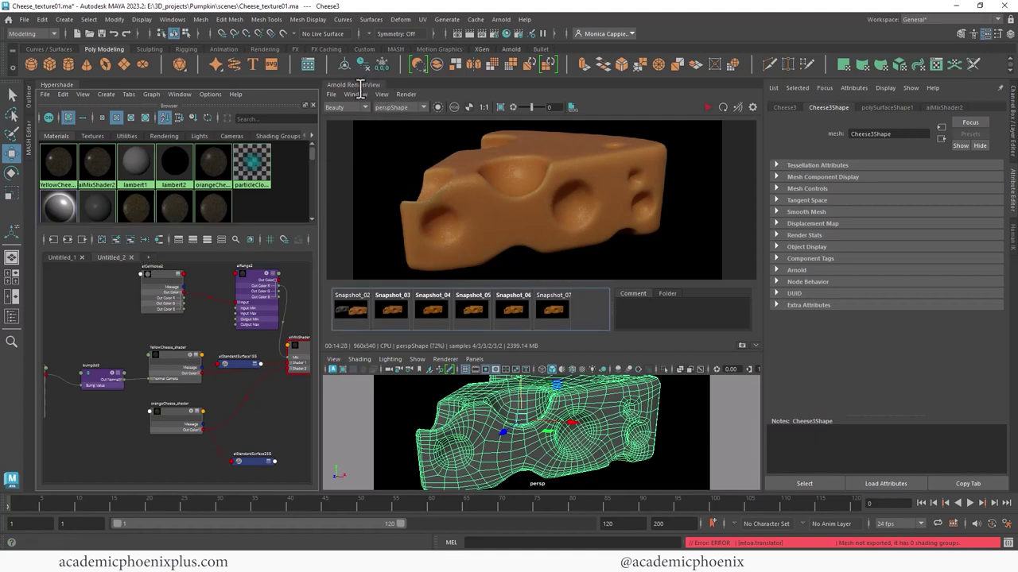
Undock the Arnold RenderView, maximize it and show the render at 1:1
left_click_drag(357, 86, 249, 94)
left_click(689, 83)
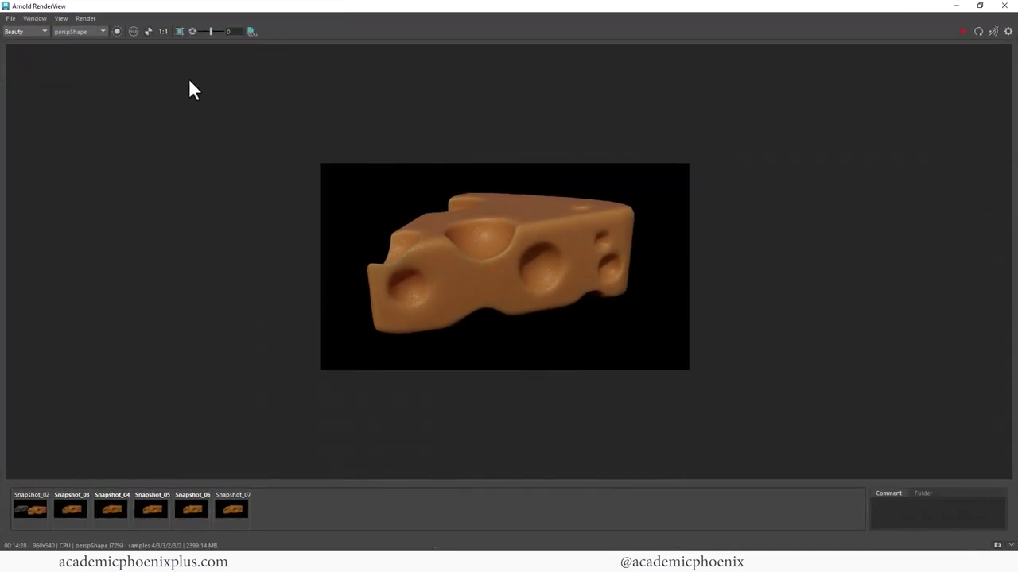
left_click(164, 32)
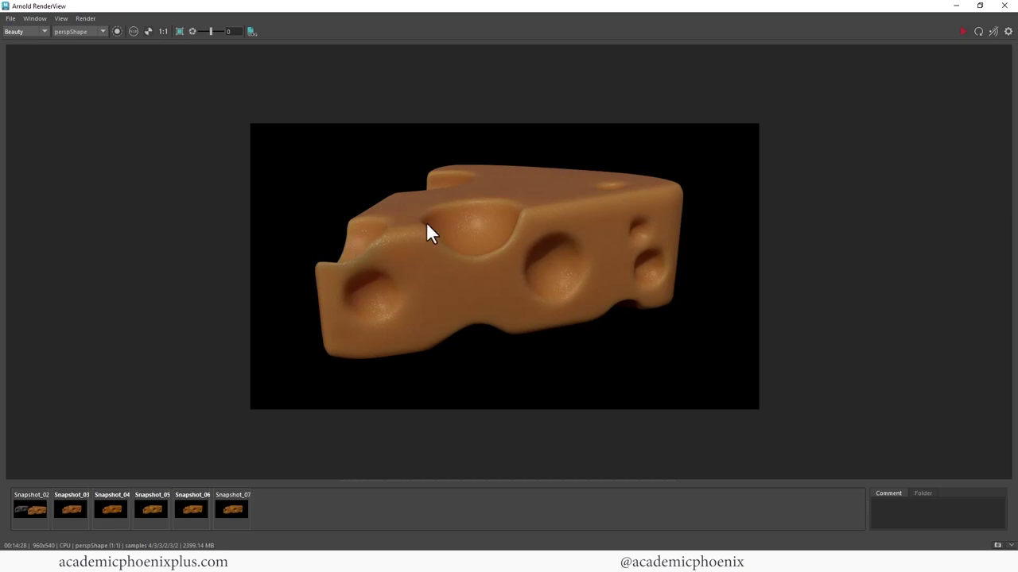
Step through Snapshot_07 down to Snapshot_02, then return to the live final render
left_click(229, 509)
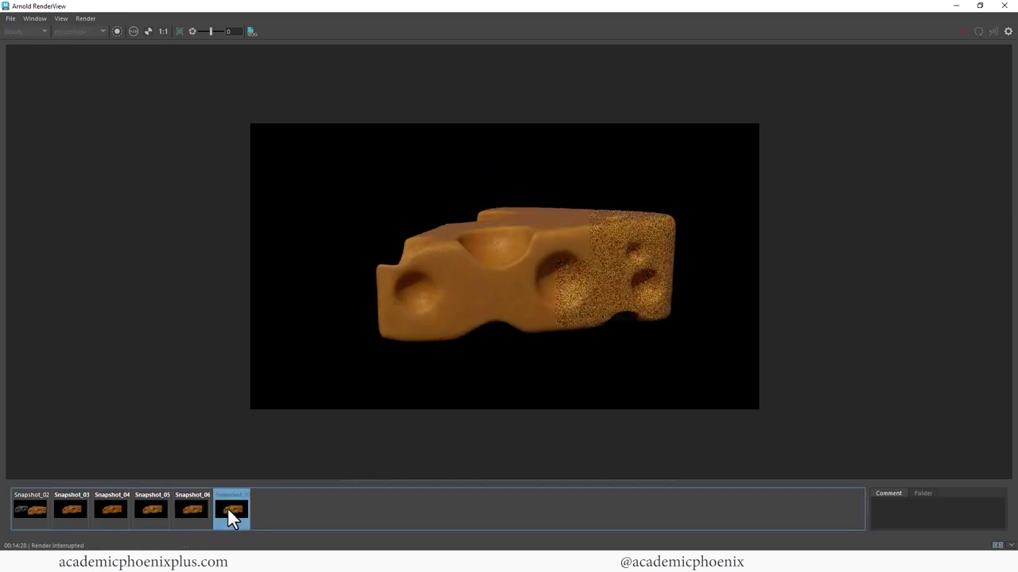
left_click(191, 507)
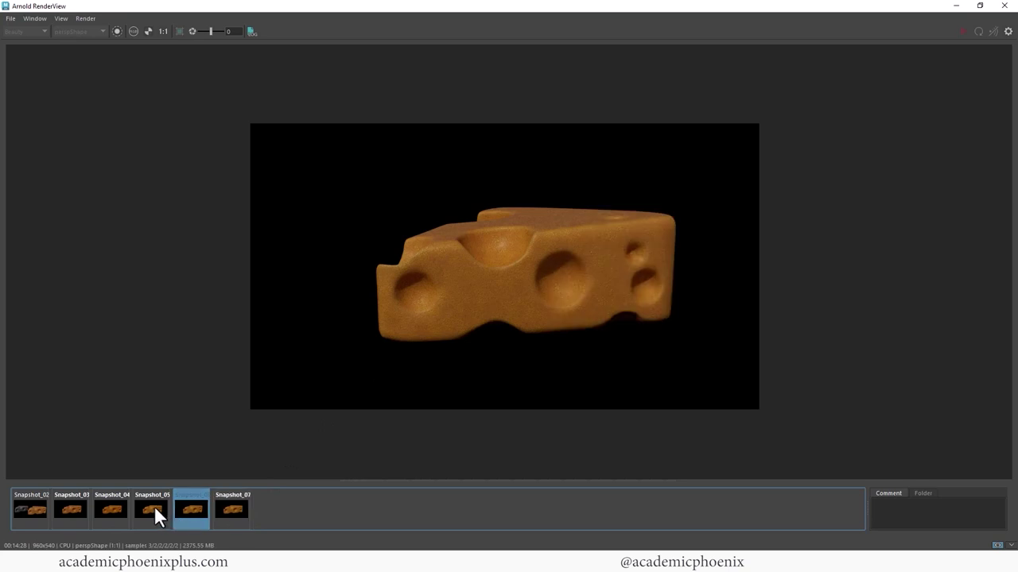
left_click(153, 507)
left_click(111, 507)
left_click(72, 505)
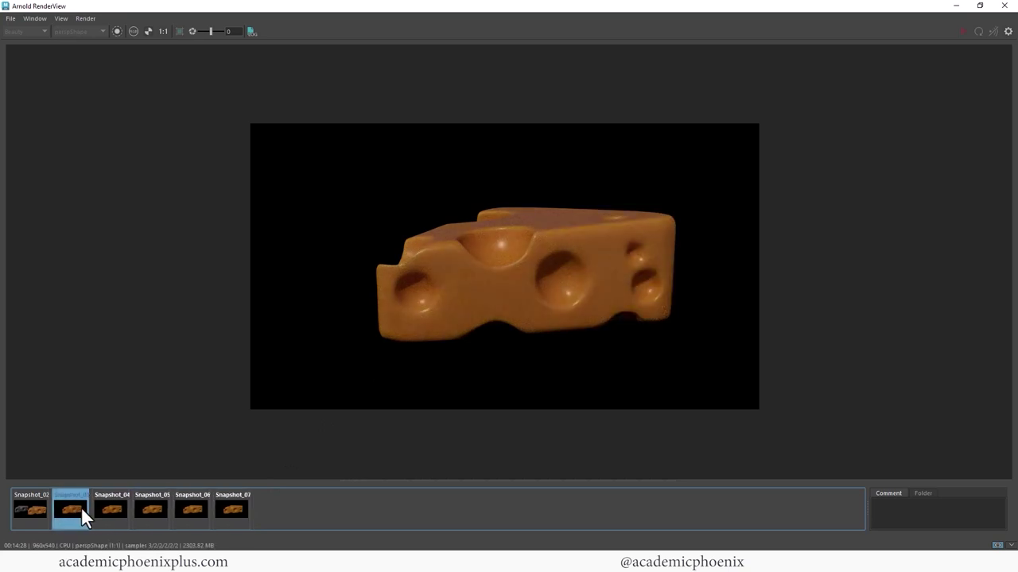
left_click(25, 513)
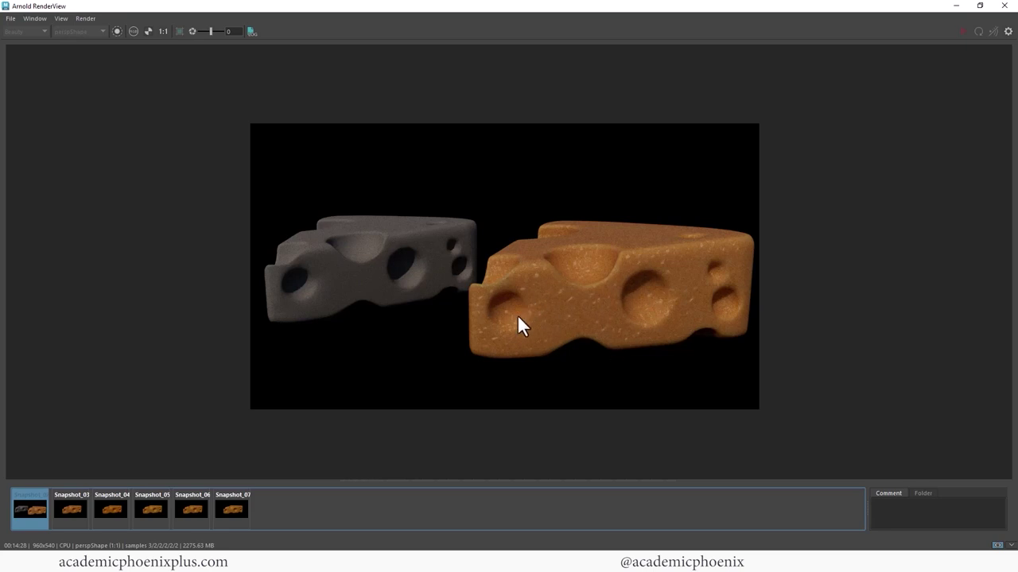
left_click(232, 510)
left_click(237, 522)
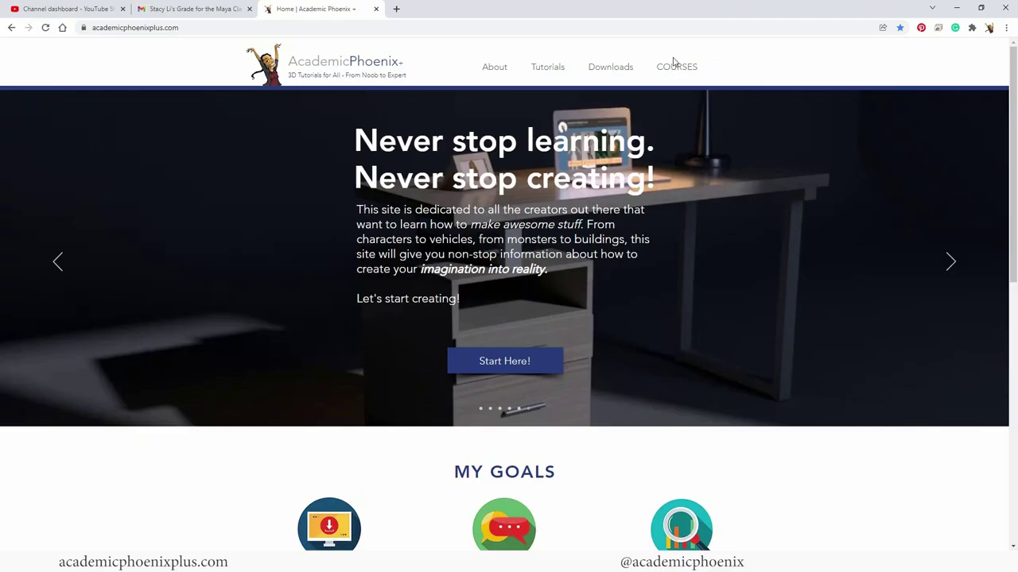
Browse the Academic Phoenix courses, view the Still Life course page, then return to COURSES
left_click(672, 70)
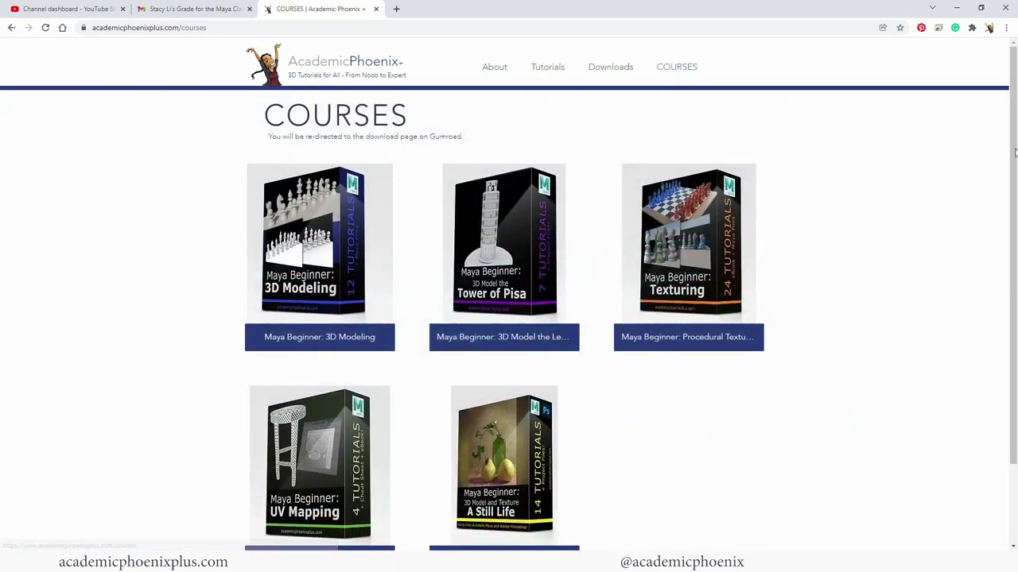
left_click_drag(1015, 150, 1015, 173)
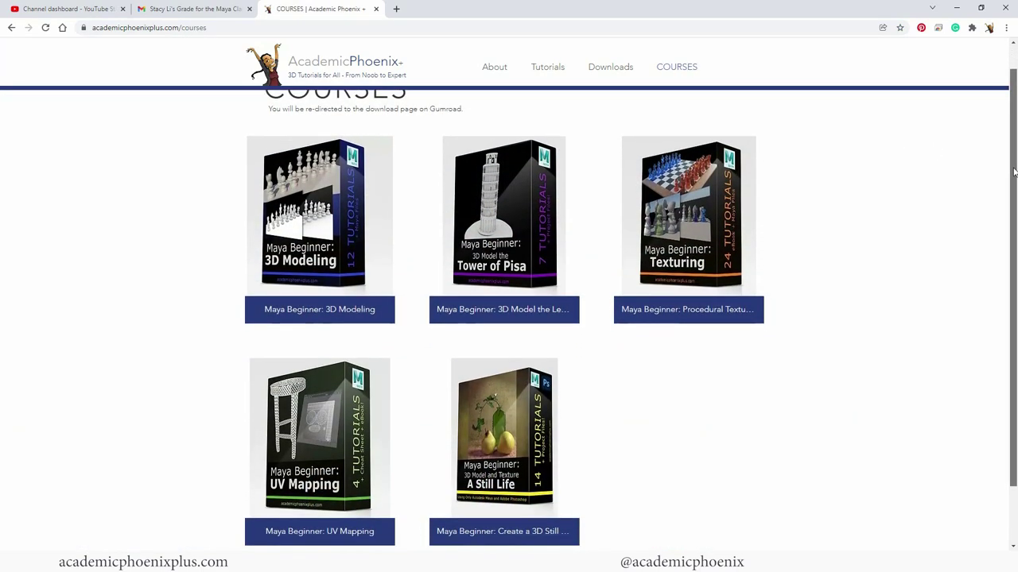
left_click(524, 430)
scroll(1005, 217, "down", 2)
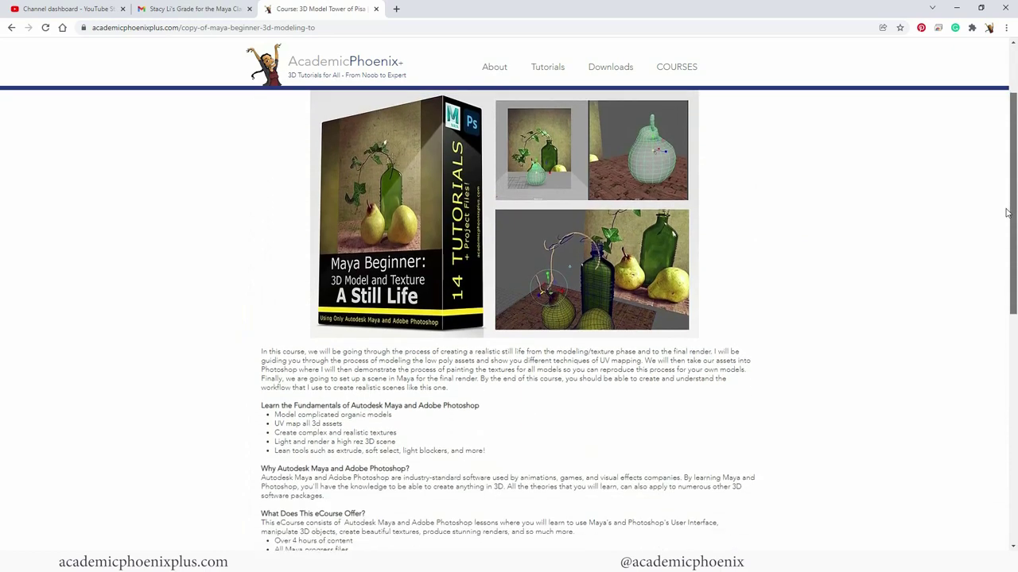
scroll(1006, 217, "down", 6)
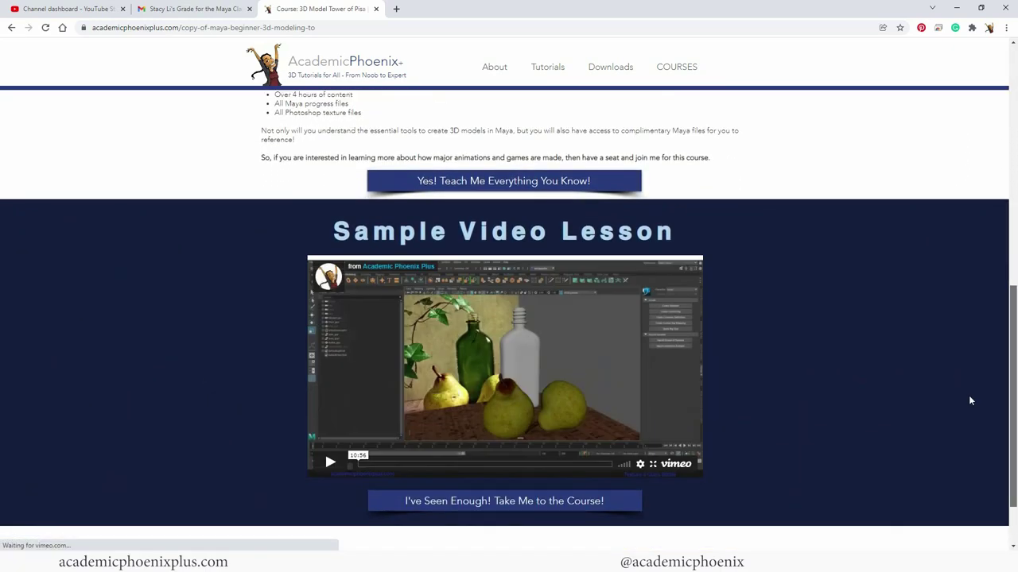
scroll(978, 342, "up", 8)
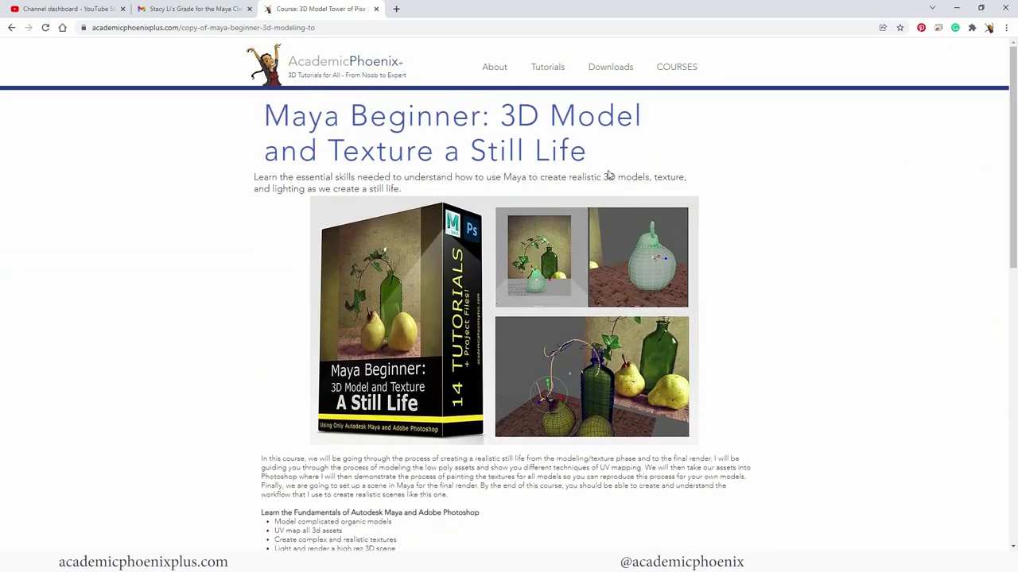
left_click(675, 67)
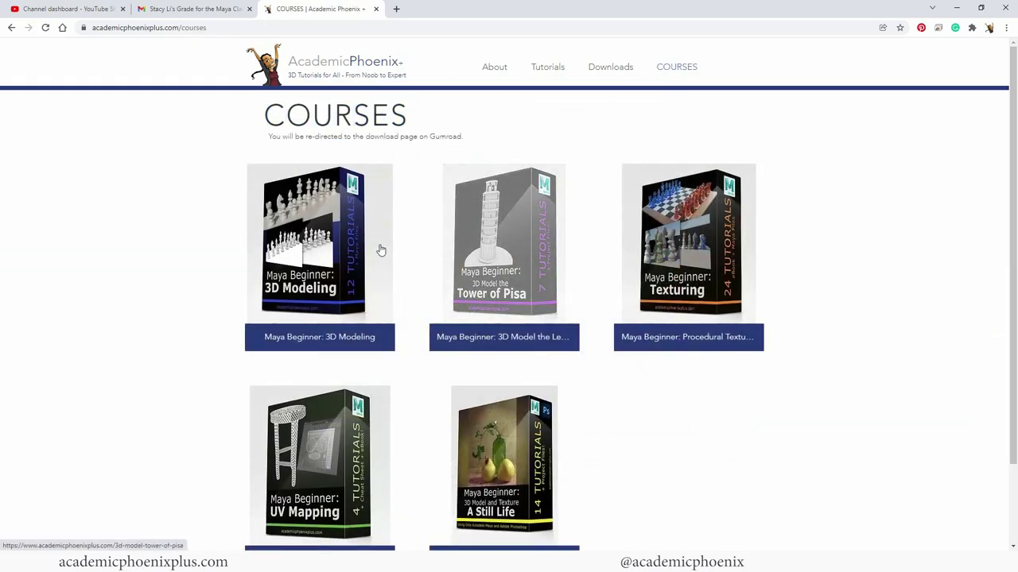